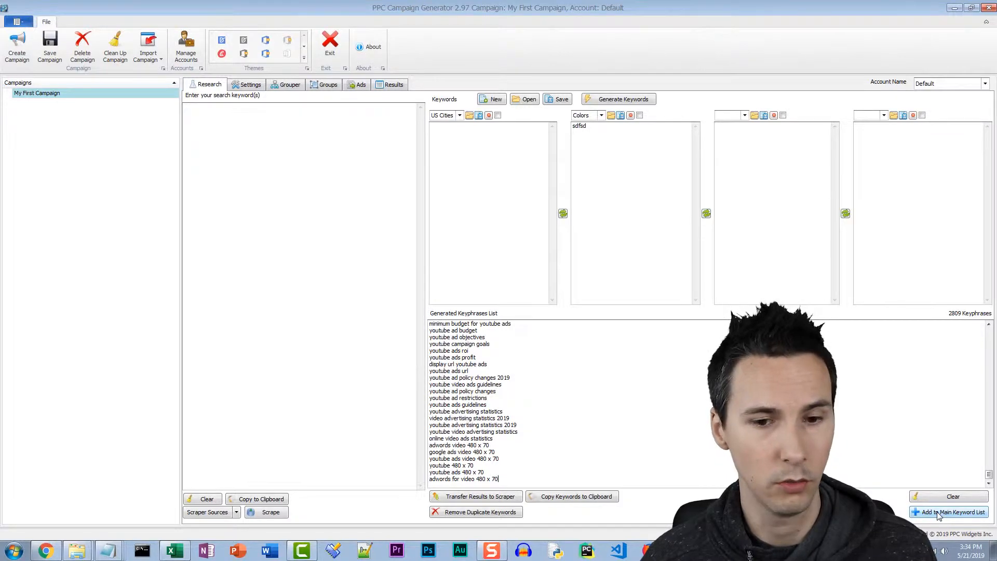
- Add the generated keyphrases to the main keyword list and analyze their word frequencies
{"action": "left_click", "coordinate": [937, 516]}
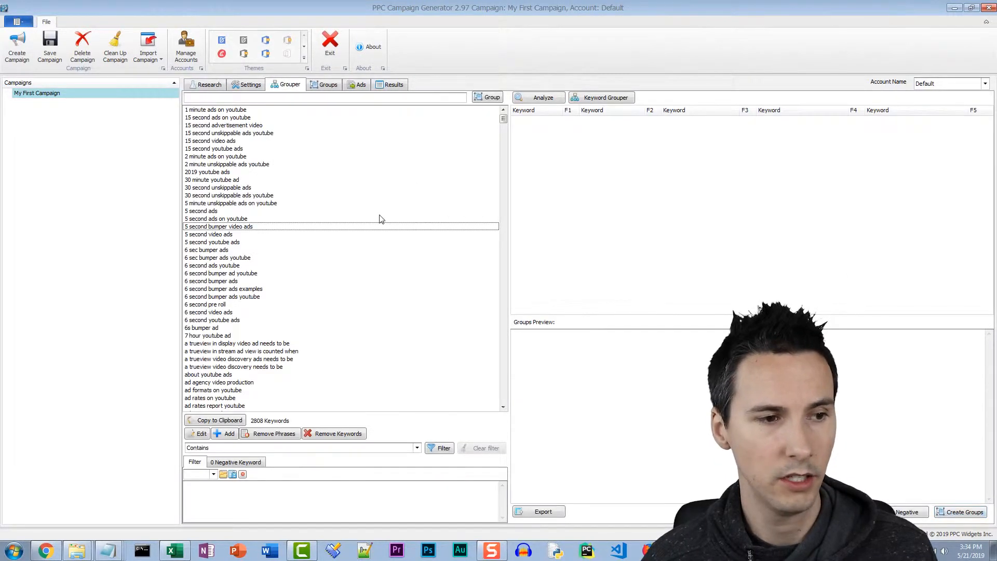
{"action": "left_click", "coordinate": [264, 152]}
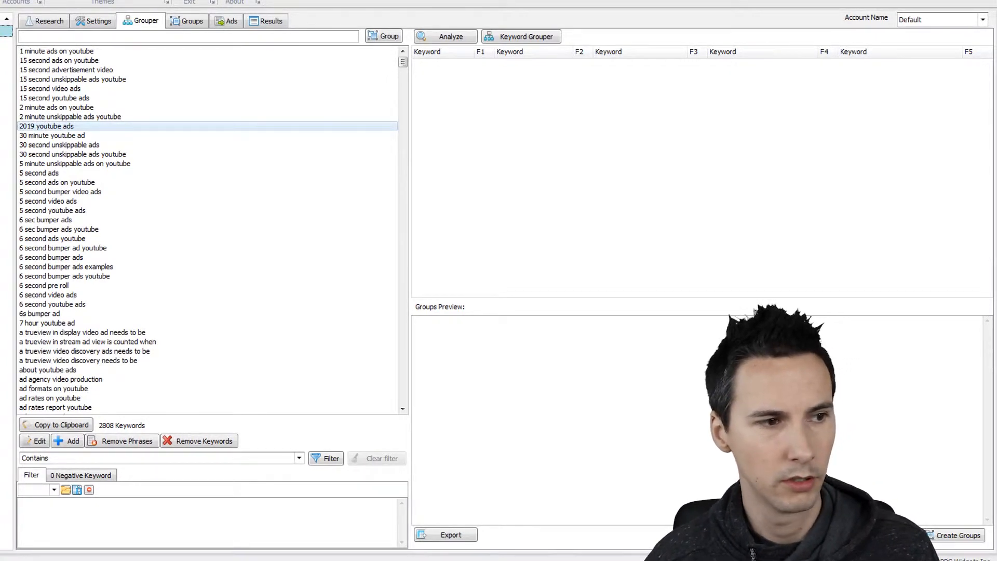
{"action": "left_click", "coordinate": [57, 164]}
{"action": "scroll", "coordinate": [218, 278], "scroll_direction": "down", "scroll_amount": 20}
{"action": "scroll", "coordinate": [218, 270], "scroll_direction": "down", "scroll_amount": 20}
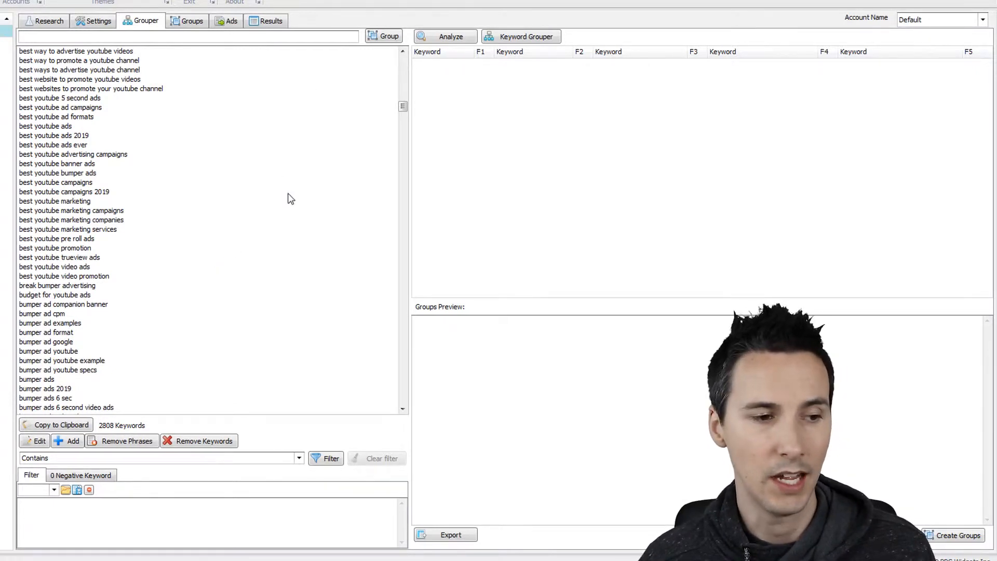
{"action": "left_click", "coordinate": [452, 39]}
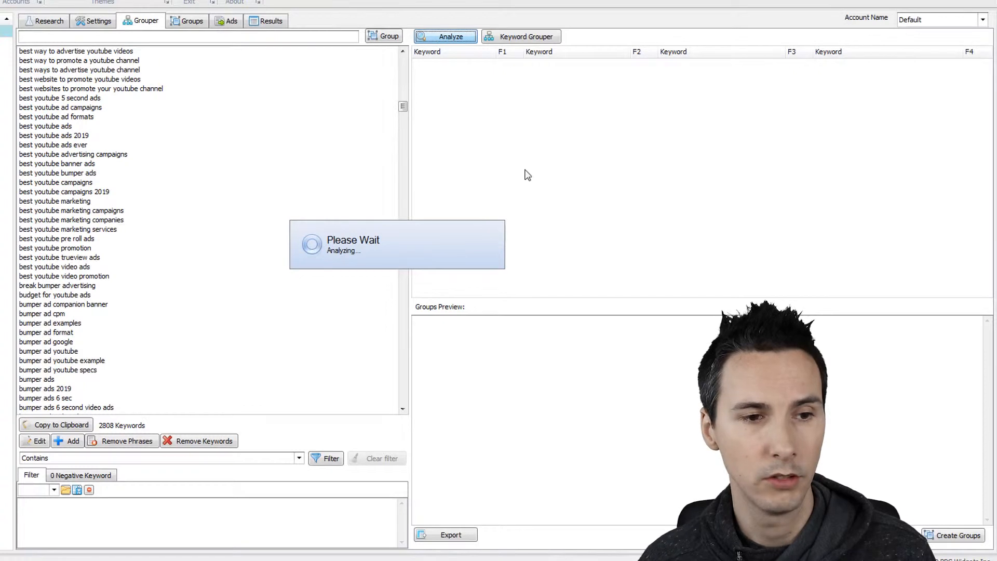
{"action": "scroll", "coordinate": [95, 200], "scroll_direction": "up", "scroll_amount": 1}
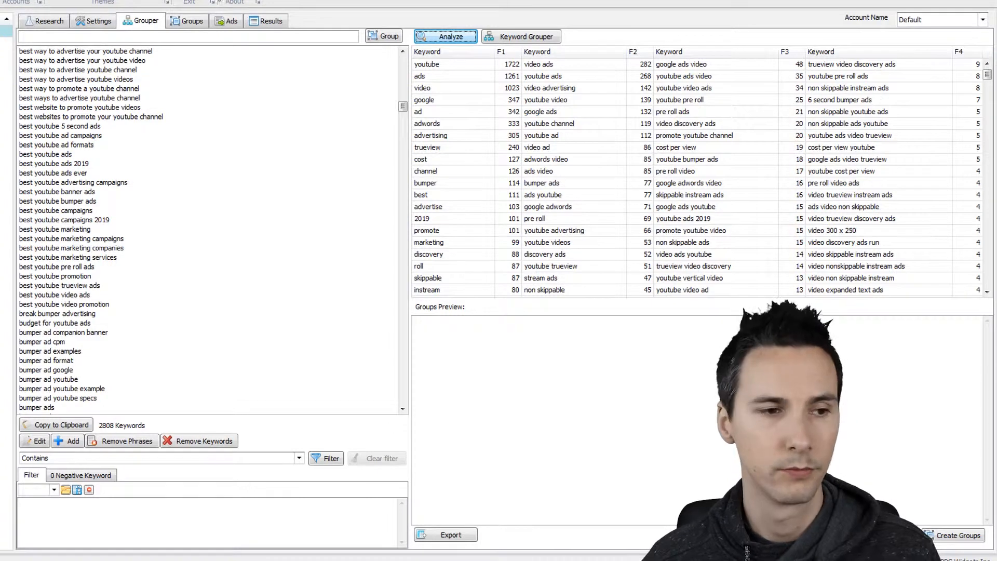
- Disable Four Word Frequency (F4) in the settings, save the change and rerun the keyword analysis
{"action": "left_click", "coordinate": [100, 23]}
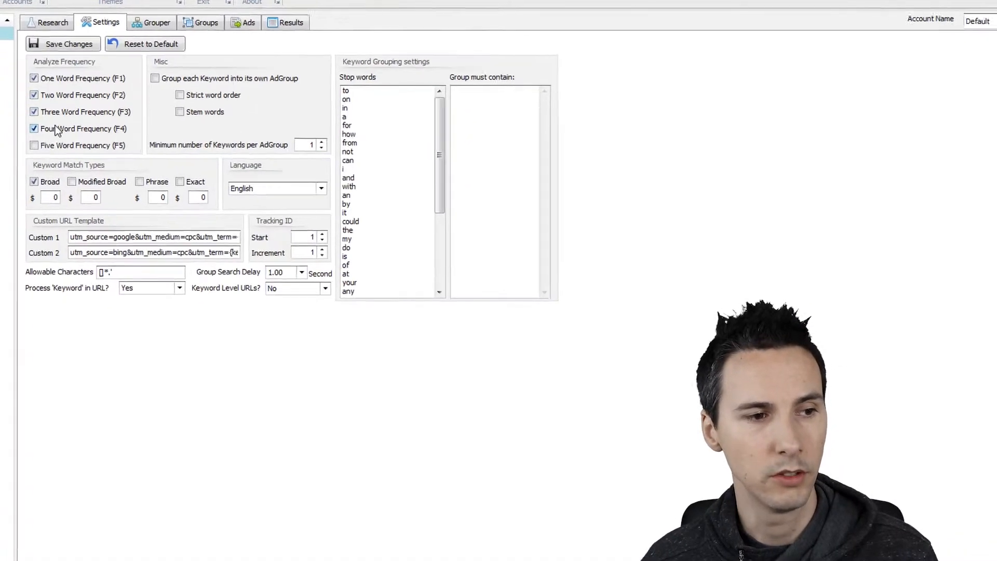
{"action": "left_click", "coordinate": [55, 126]}
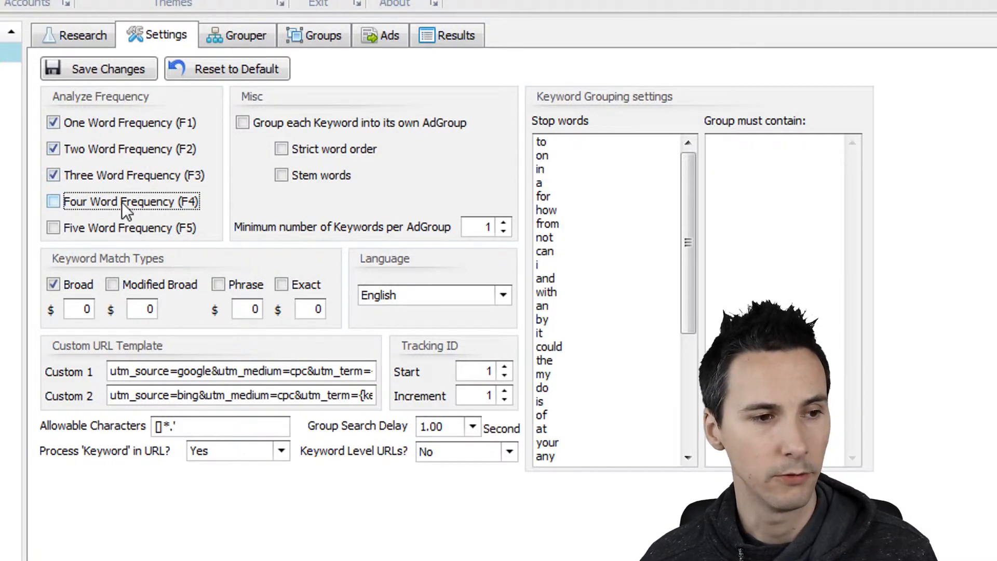
{"action": "left_click", "coordinate": [112, 63]}
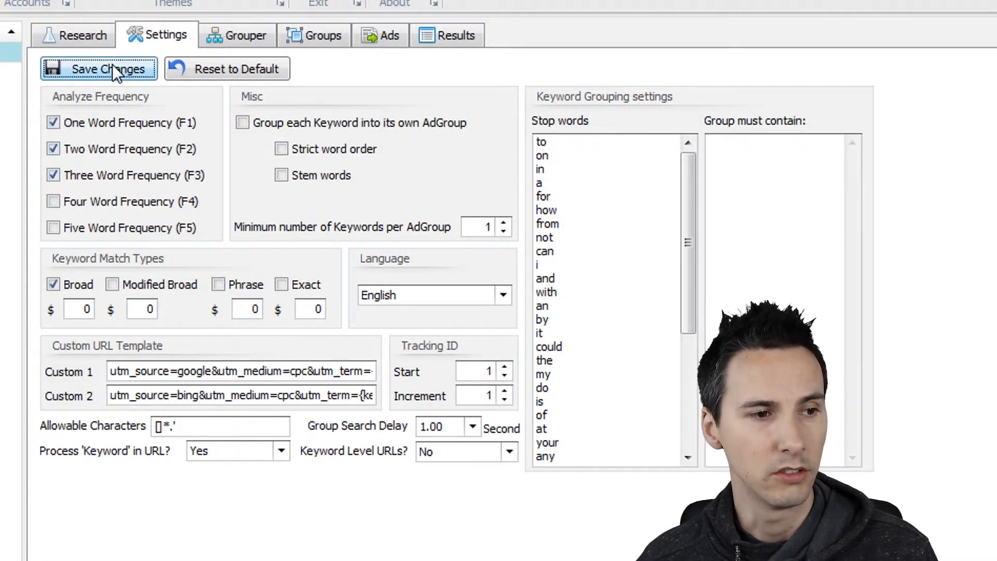
{"action": "left_click", "coordinate": [250, 38]}
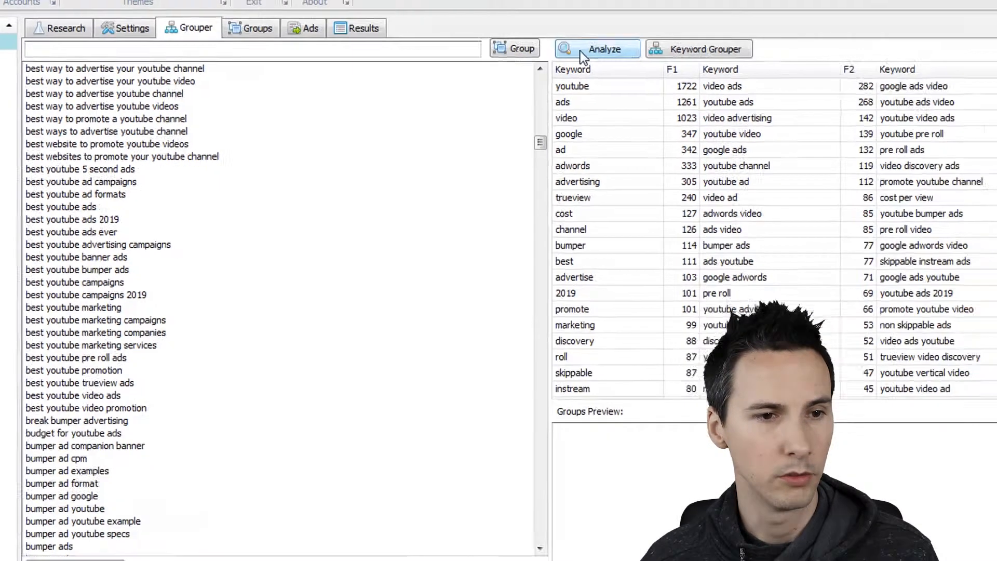
{"action": "left_click", "coordinate": [728, 63]}
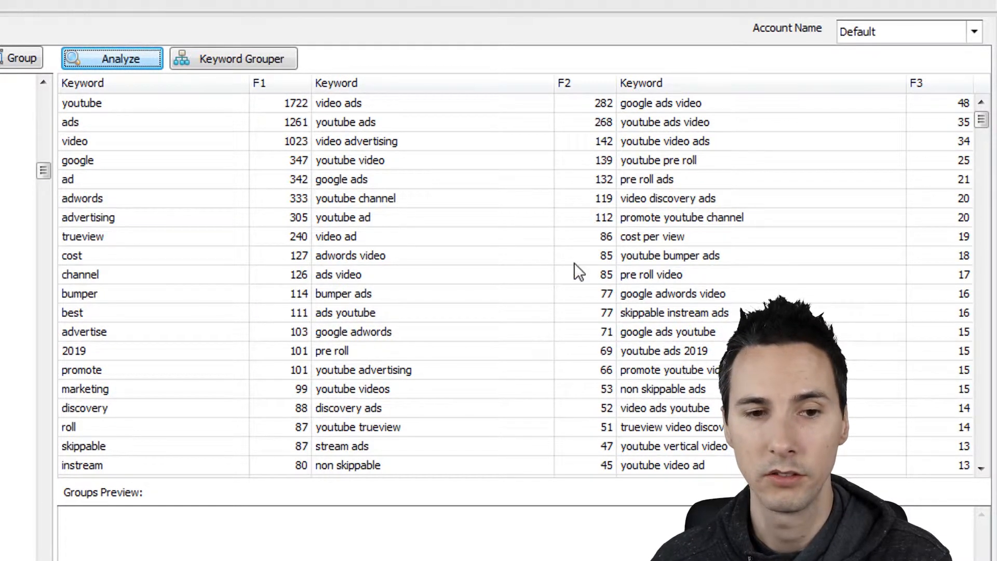
- Preview the two-word "bumper ads" group, and enable Strict word order in the campaign's Misc settings
{"action": "left_click", "coordinate": [398, 295]}
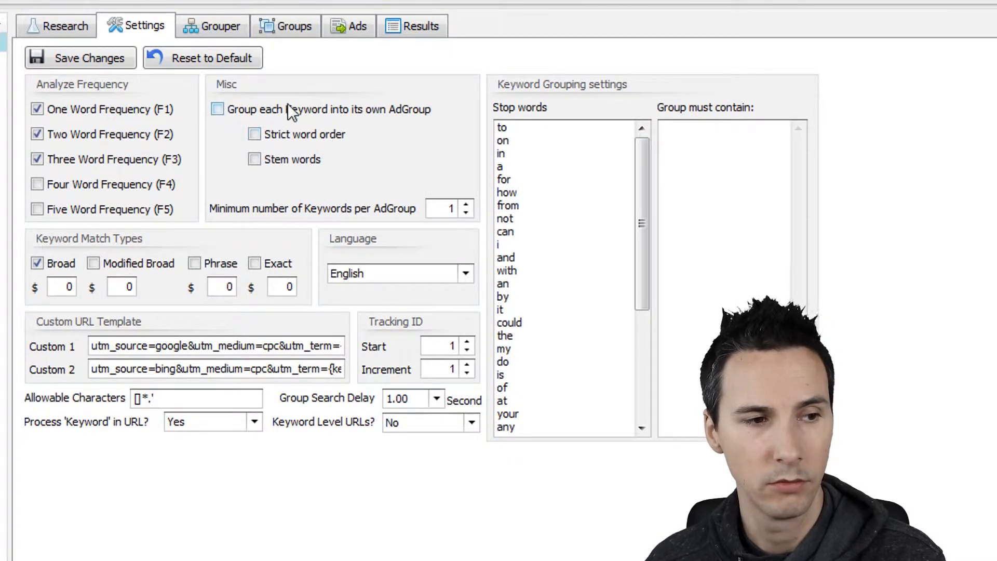
{"action": "left_click", "coordinate": [379, 107]}
{"action": "left_click", "coordinate": [379, 107]}
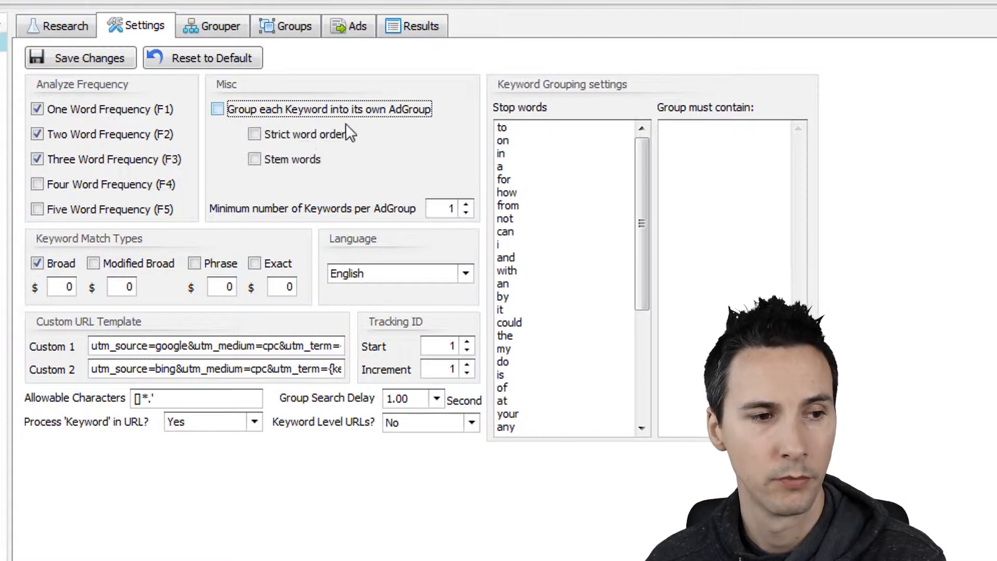
{"action": "left_click", "coordinate": [277, 138]}
{"action": "left_click", "coordinate": [283, 162]}
{"action": "left_click", "coordinate": [298, 139]}
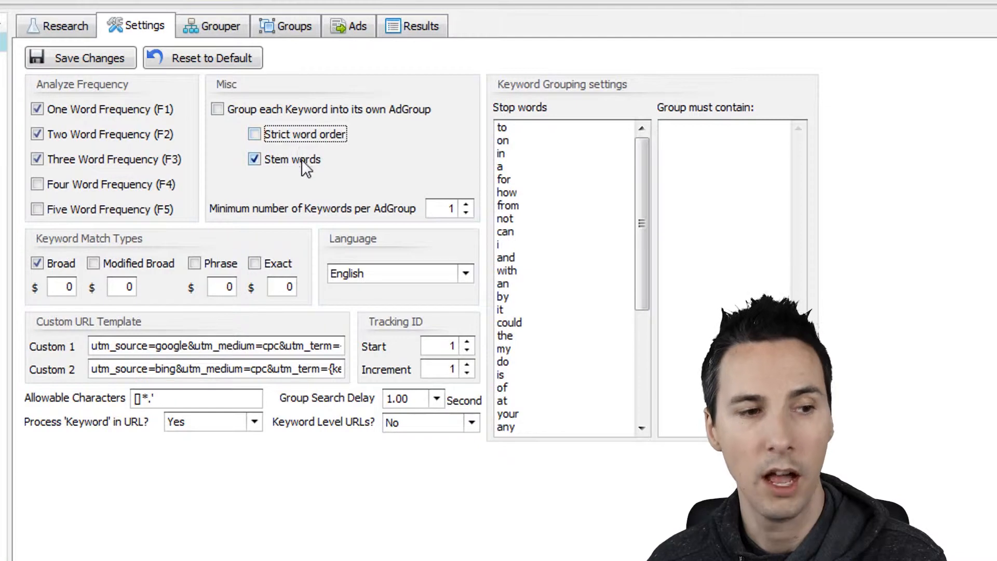
{"action": "left_click", "coordinate": [302, 161]}
{"action": "left_click", "coordinate": [294, 134]}
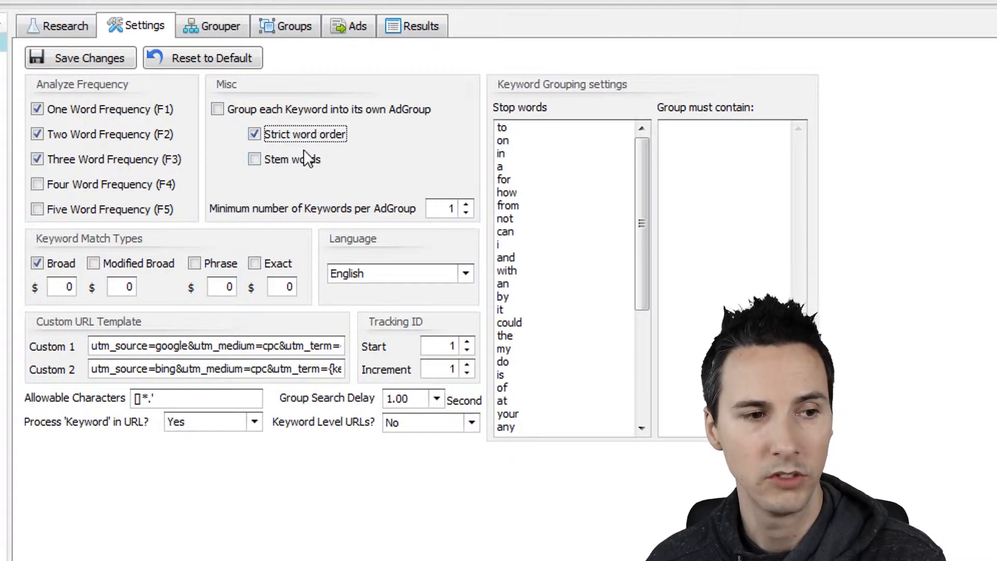
- Enable Stem words in the campaign's Misc settings
{"action": "left_click", "coordinate": [233, 29]}
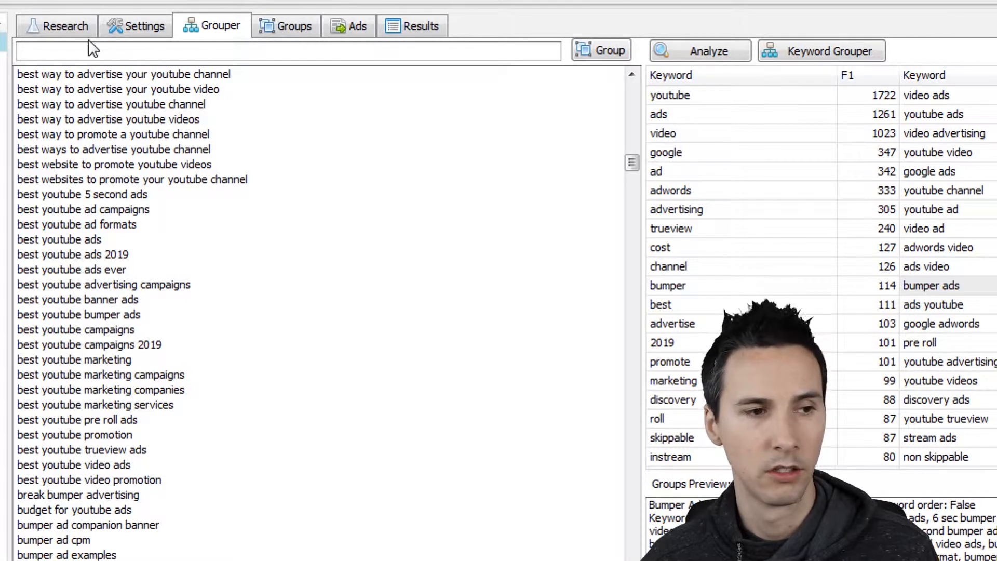
{"action": "left_click", "coordinate": [127, 29]}
{"action": "left_click", "coordinate": [263, 161]}
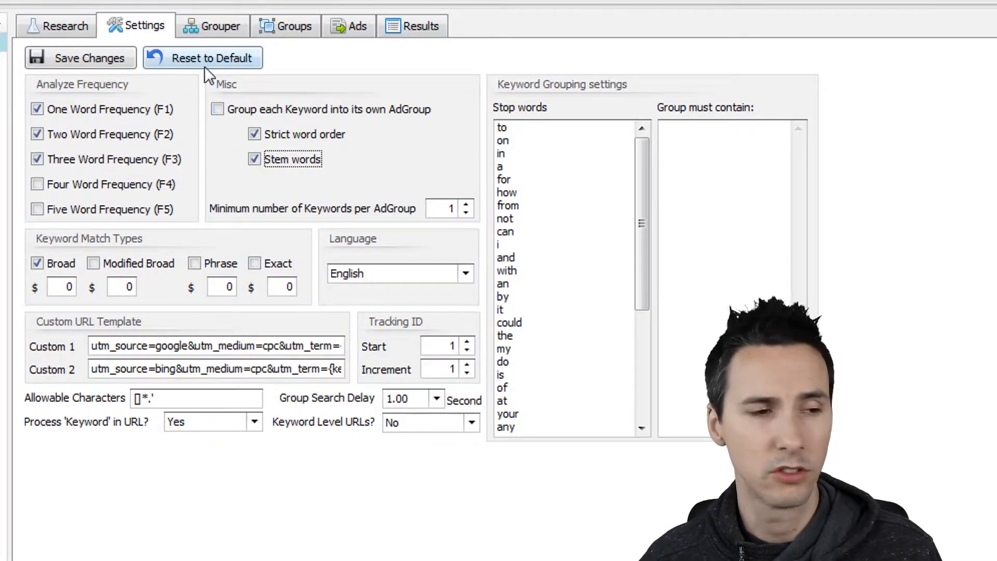
- Preview the keywords of the two-word groups "ads youtube", "ads video", "youtube ad", "bumper ads" and "youtube advertising" in the Grouper
{"action": "left_click", "coordinate": [213, 25]}
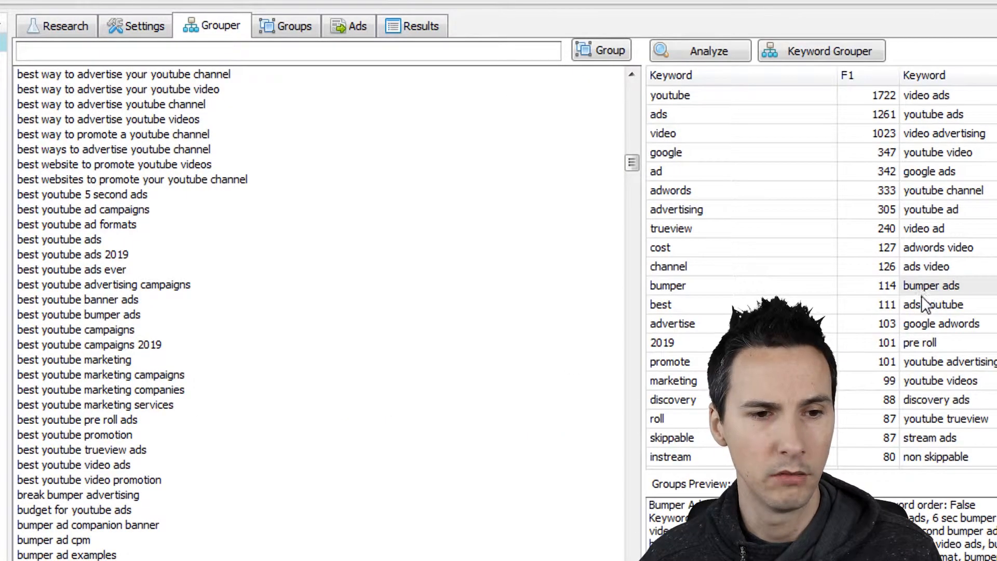
{"action": "left_click", "coordinate": [958, 305]}
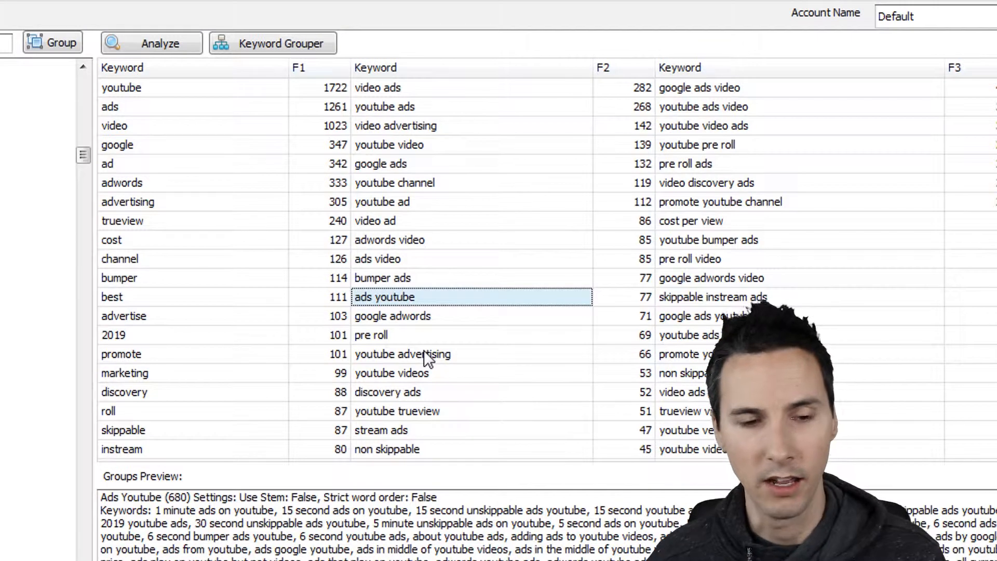
{"action": "left_click", "coordinate": [438, 260]}
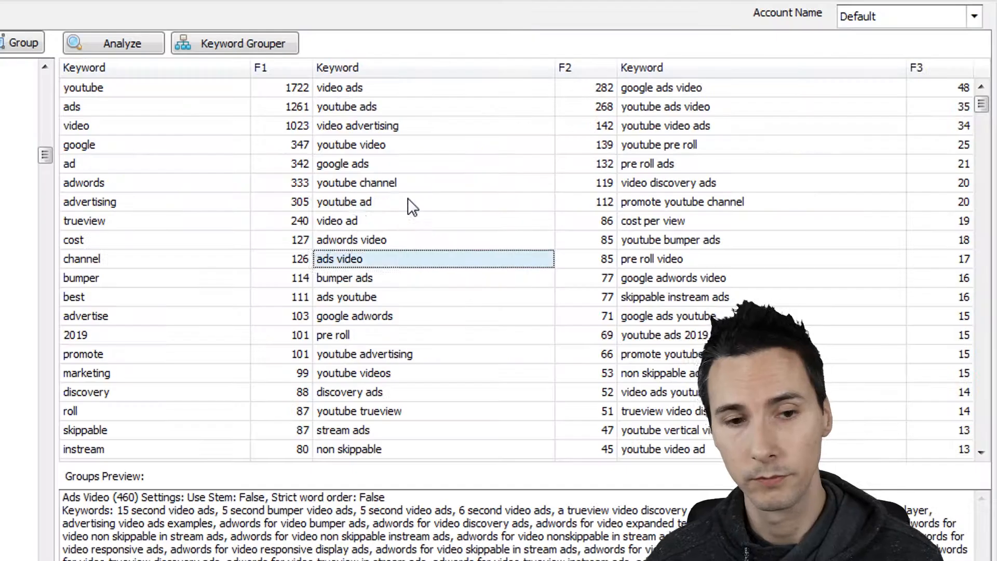
{"action": "left_click", "coordinate": [408, 203]}
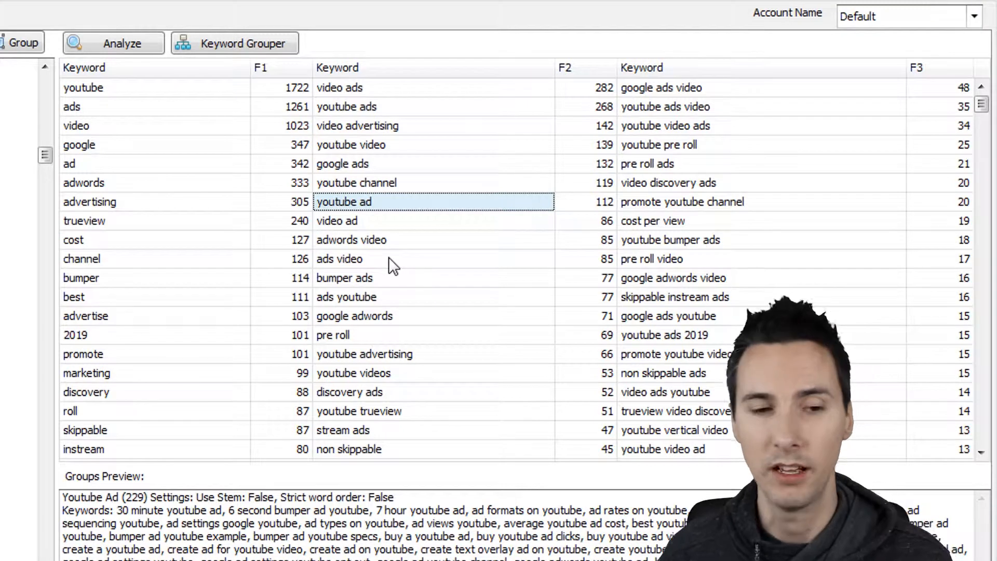
{"action": "left_click", "coordinate": [389, 280]}
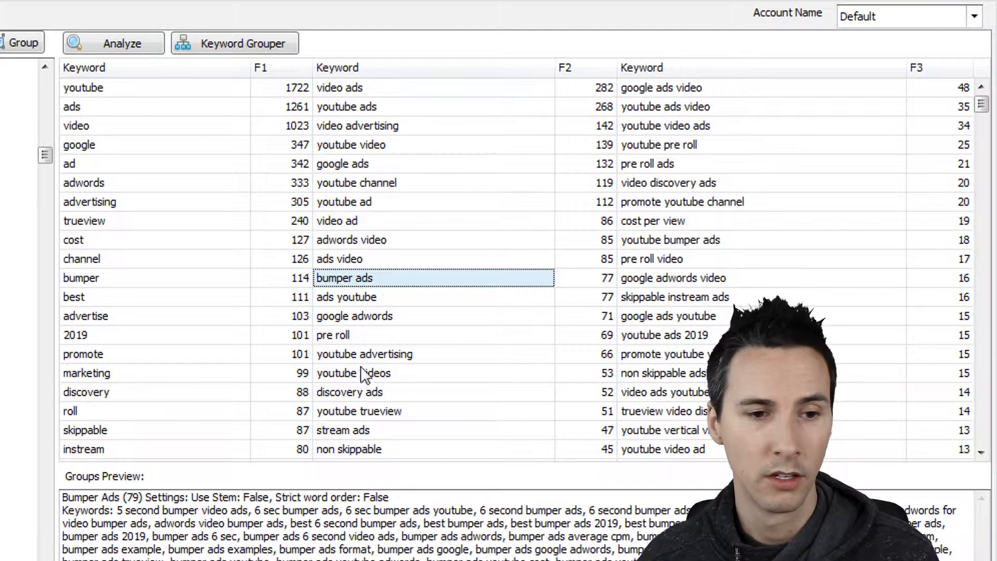
{"action": "left_click", "coordinate": [387, 355]}
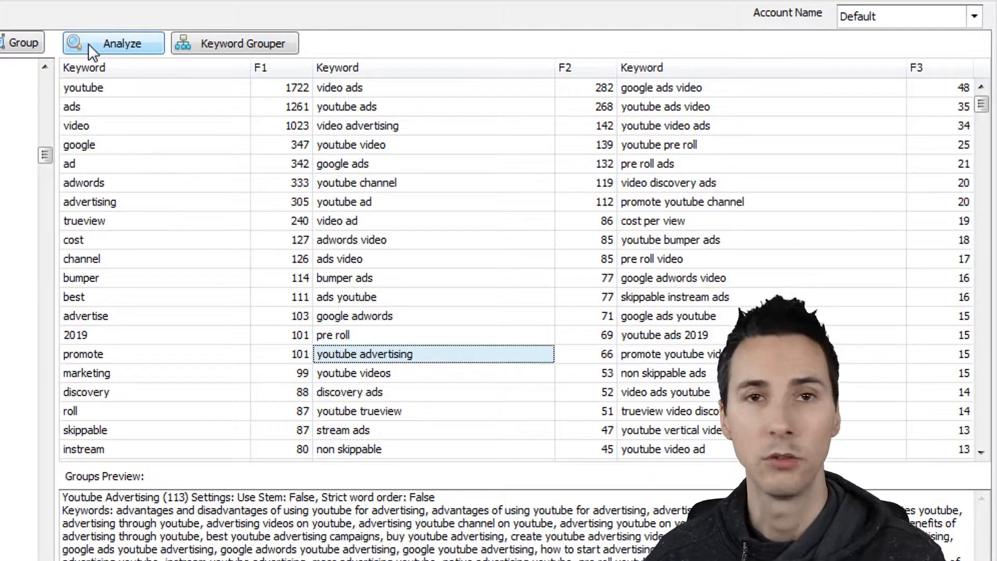
- Rerun the keyword analysis and check the Strict word order and Stem words settings
{"action": "left_click", "coordinate": [104, 44]}
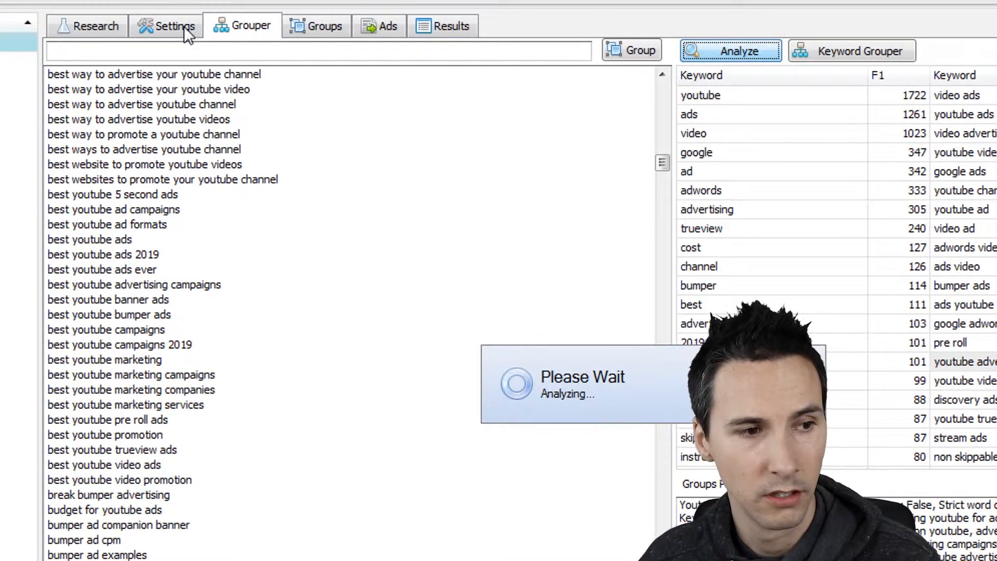
{"action": "left_click", "coordinate": [184, 26]}
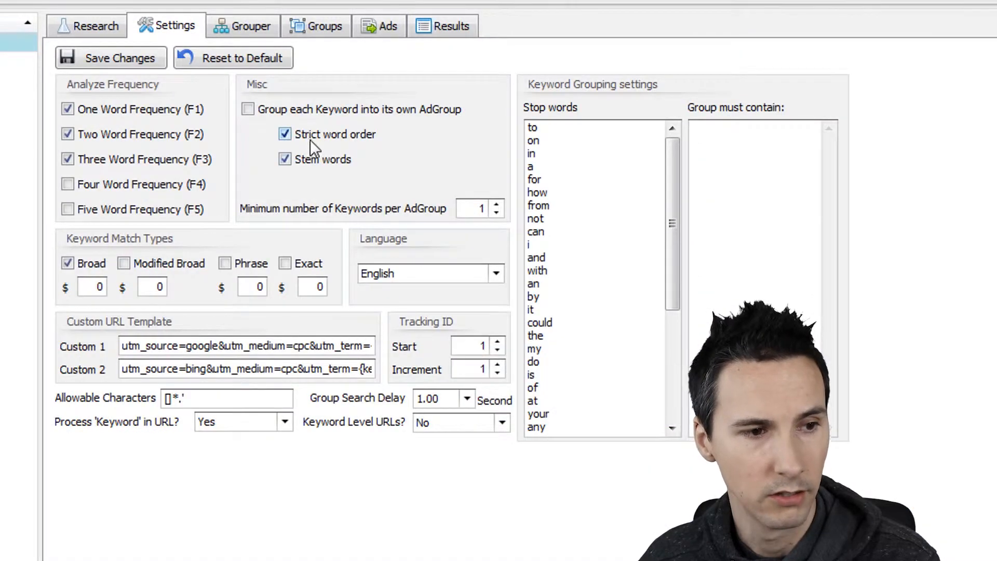
{"action": "left_click", "coordinate": [251, 33]}
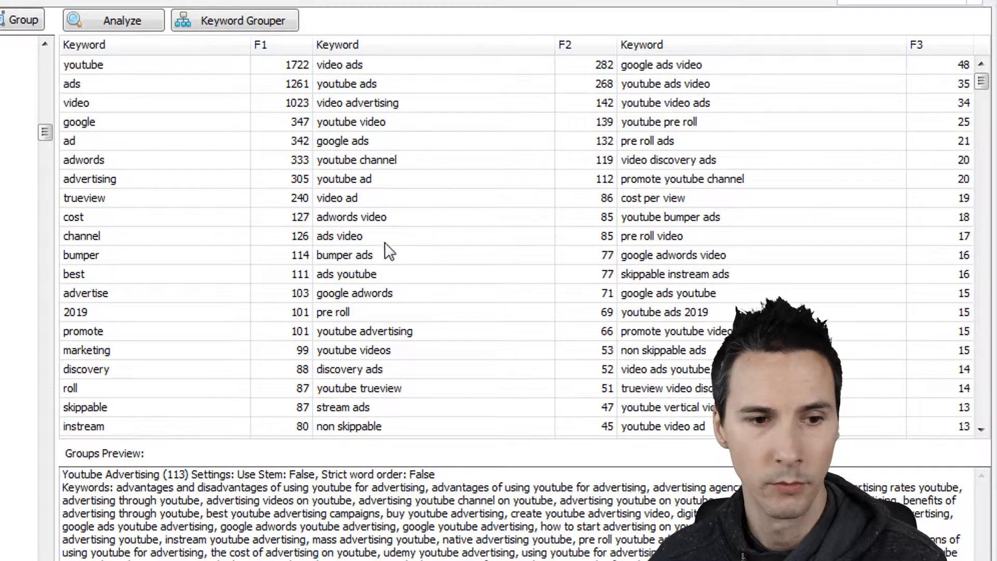
- Preview the one-word "promote" group and examine its listed keywords
{"action": "left_click", "coordinate": [157, 330]}
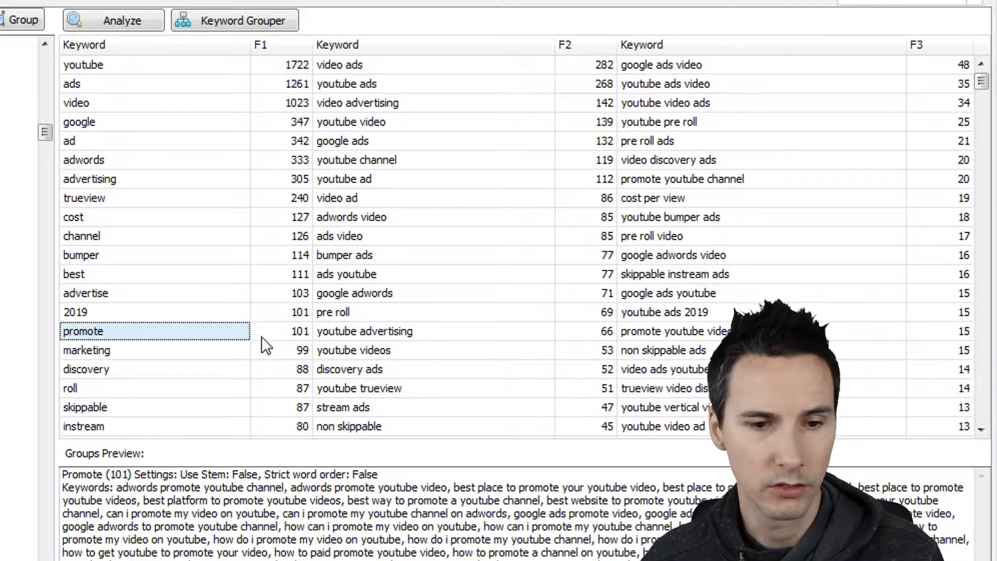
{"action": "left_click", "coordinate": [299, 332]}
{"action": "left_click", "coordinate": [232, 331]}
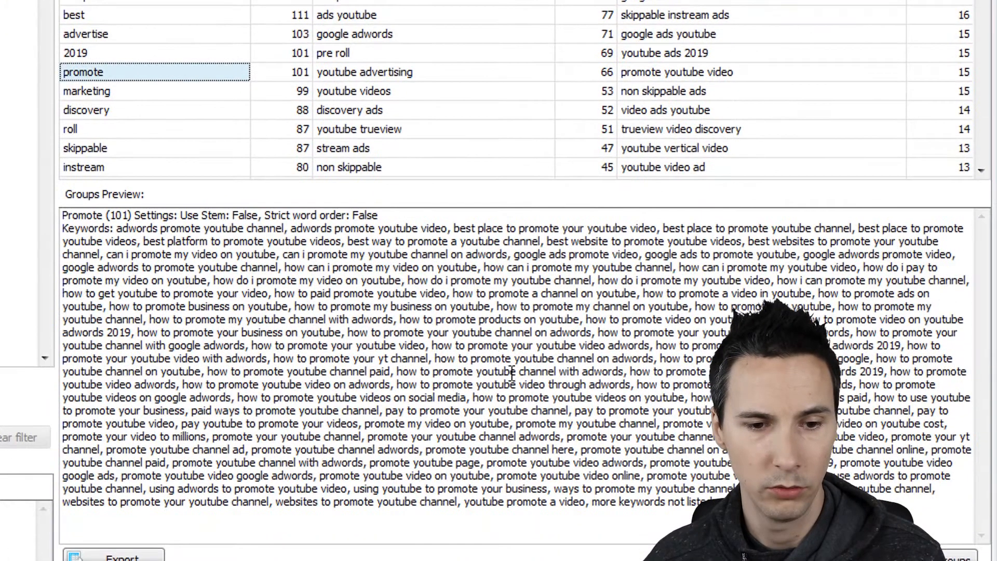
{"action": "left_click_drag", "start_coordinate": [675, 514], "coordinate": [319, 229]}
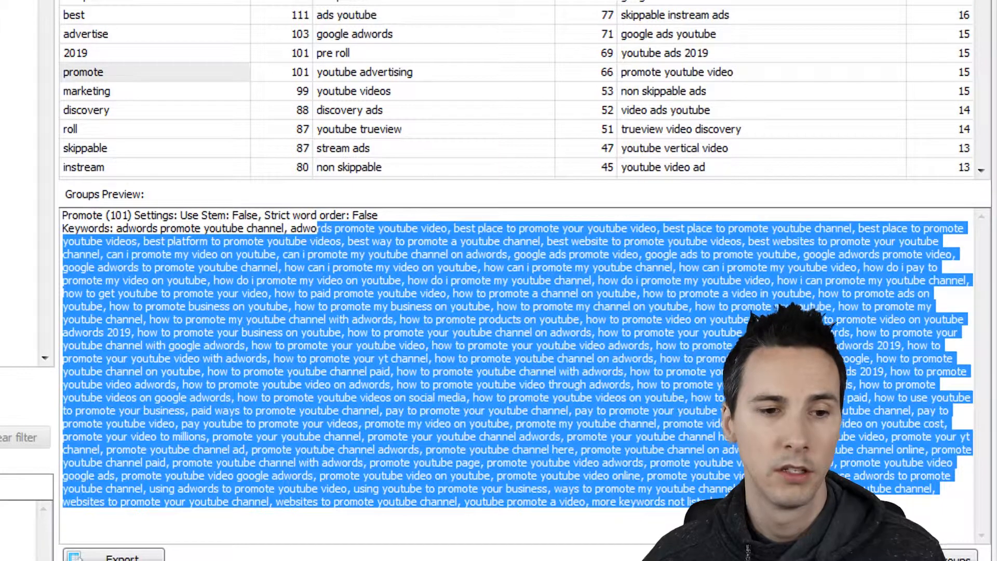
{"action": "left_click", "coordinate": [196, 36]}
- Preview the two-word "pre roll" group and examine its listed keywords
{"action": "left_click", "coordinate": [343, 54]}
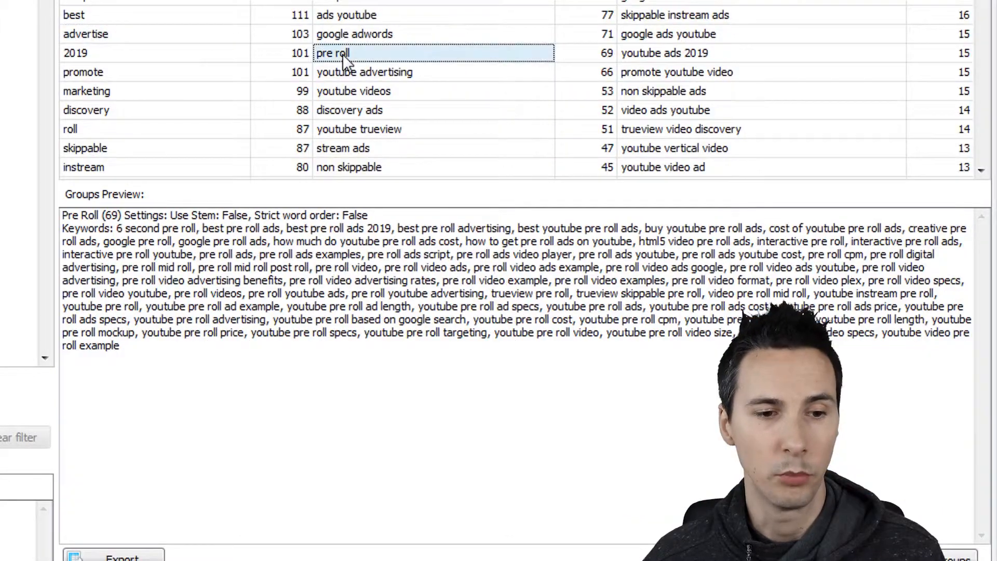
{"action": "left_click_drag", "start_coordinate": [262, 374], "coordinate": [115, 254]}
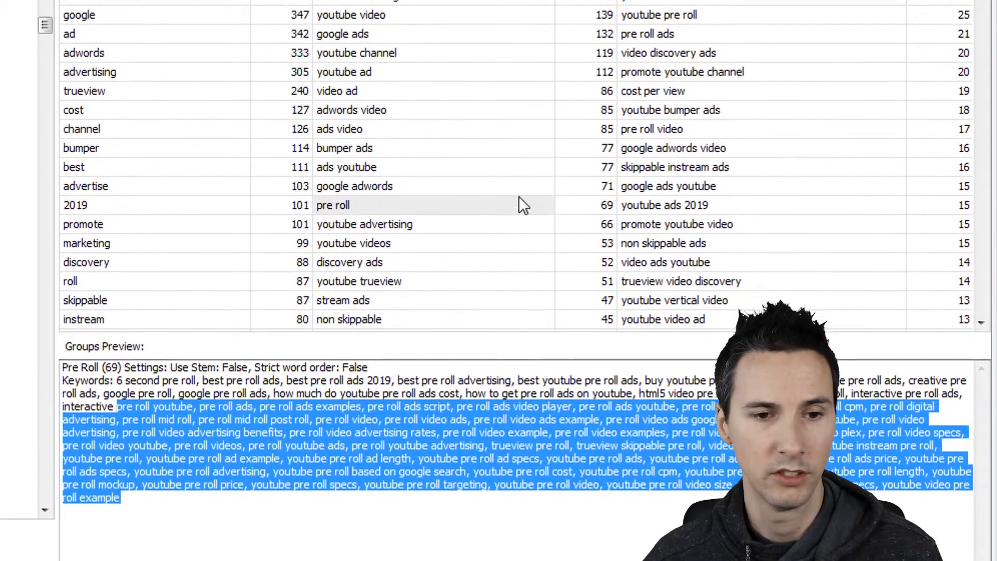
{"action": "left_click", "coordinate": [546, 212]}
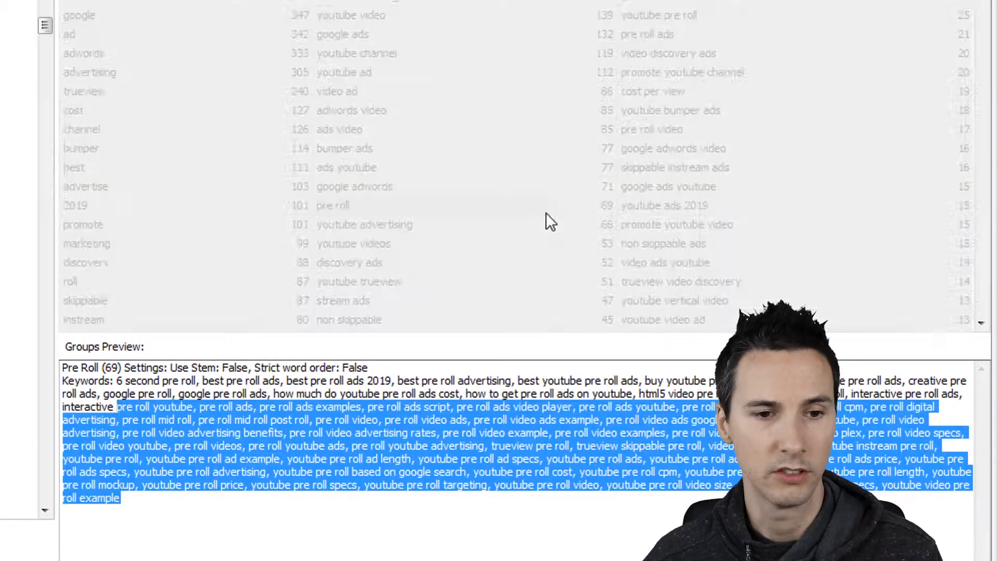
{"action": "left_click_drag", "start_coordinate": [265, 493], "coordinate": [234, 413]}
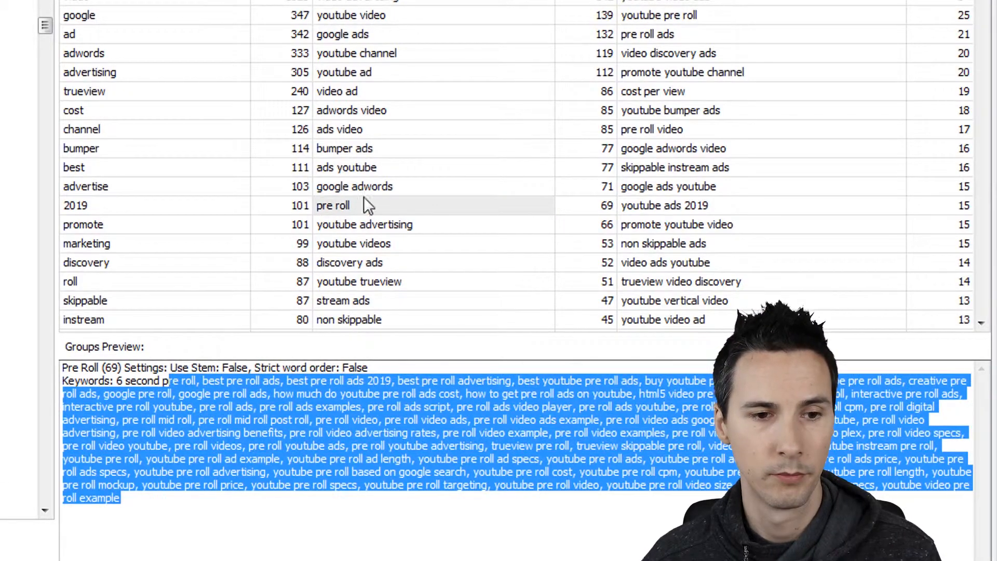
- Compare the frequency count of "bumper ads" with the keyword count in its group preview
{"action": "left_click", "coordinate": [410, 148]}
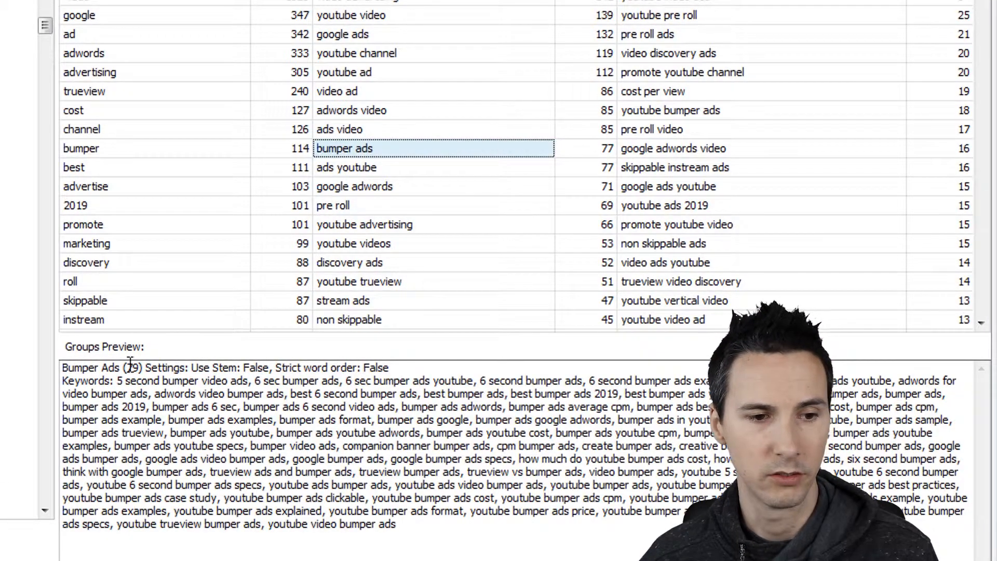
{"action": "left_click", "coordinate": [592, 149]}
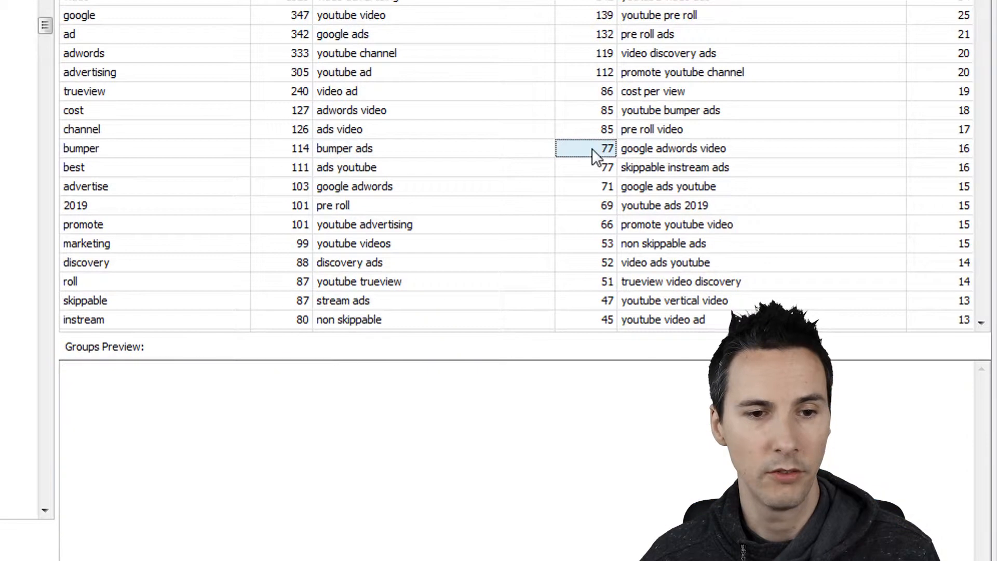
{"action": "left_click", "coordinate": [523, 149]}
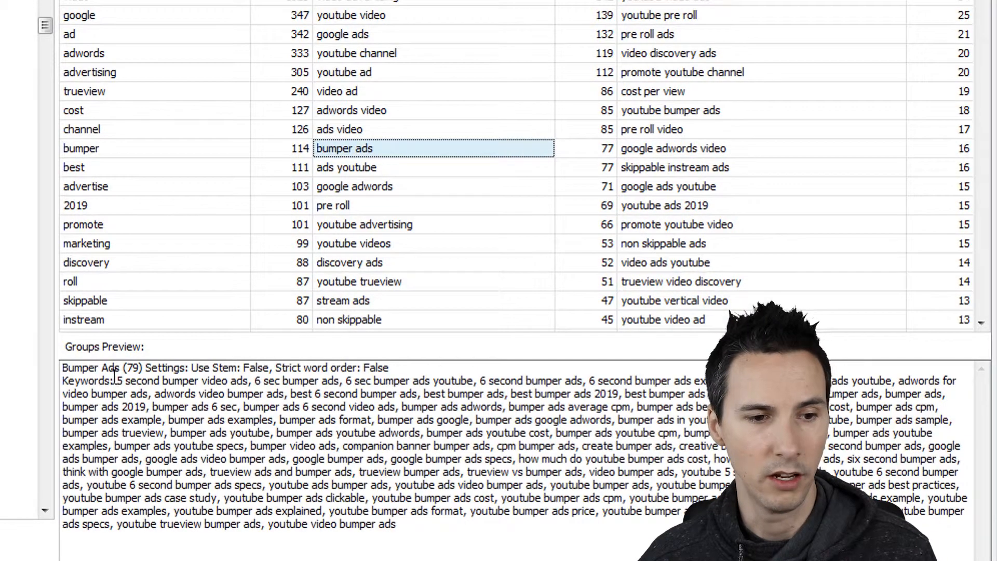
- Apply stemming without strict word order, save the grouping settings, and rerun the keyword analysis
{"action": "left_click_drag", "start_coordinate": [419, 540], "coordinate": [240, 381]}
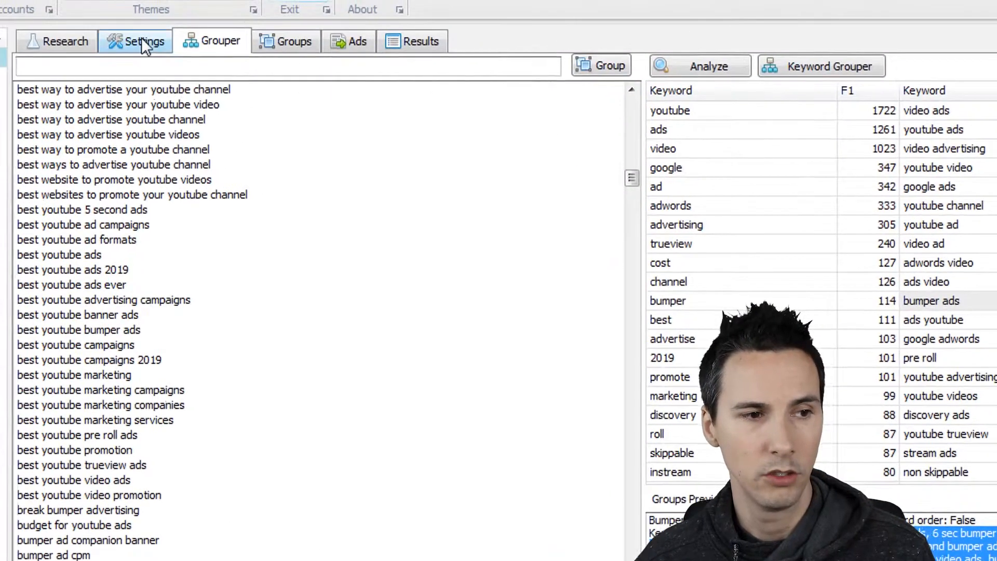
{"action": "left_click", "coordinate": [141, 38]}
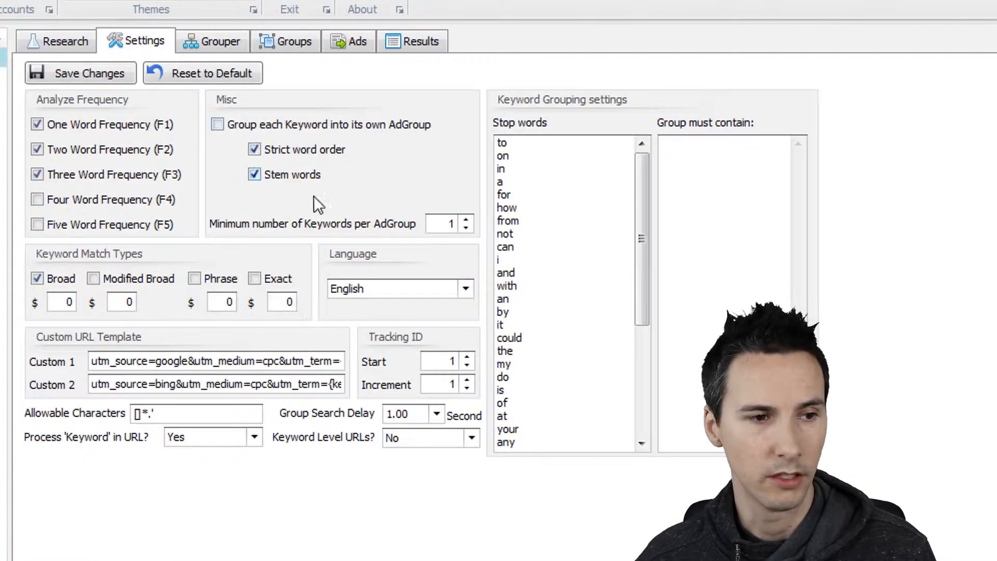
{"action": "left_click", "coordinate": [280, 149]}
{"action": "left_click", "coordinate": [127, 70]}
{"action": "left_click", "coordinate": [231, 42]}
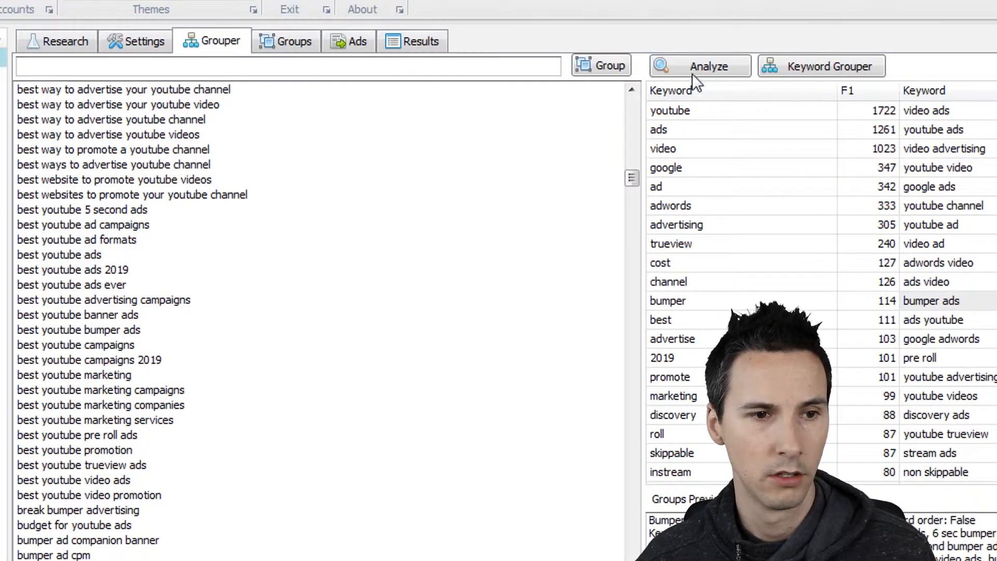
{"action": "left_click", "coordinate": [712, 68]}
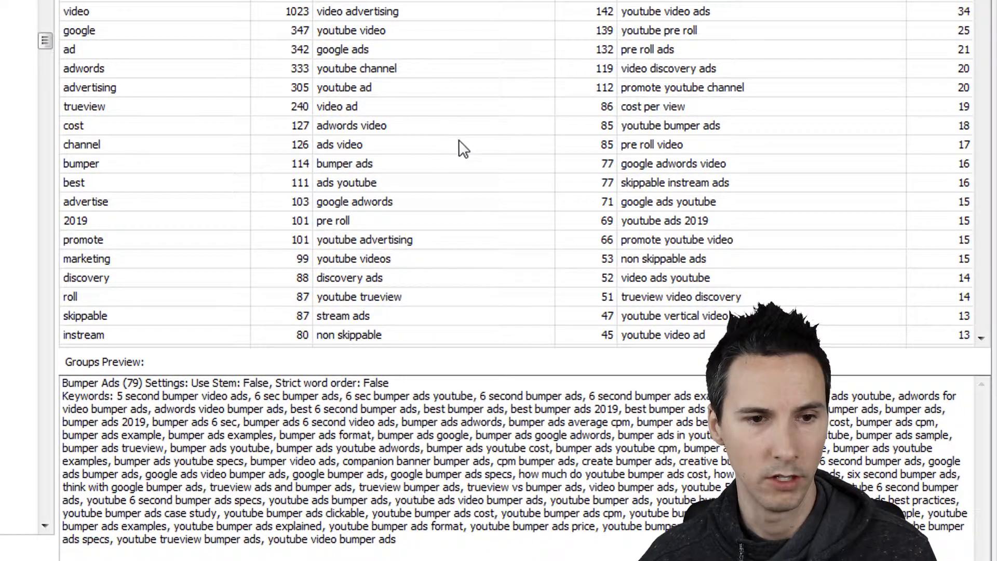
- Preview the two-word "bumper ads" group with stemming applied and check its keyword count
{"action": "left_click", "coordinate": [457, 163]}
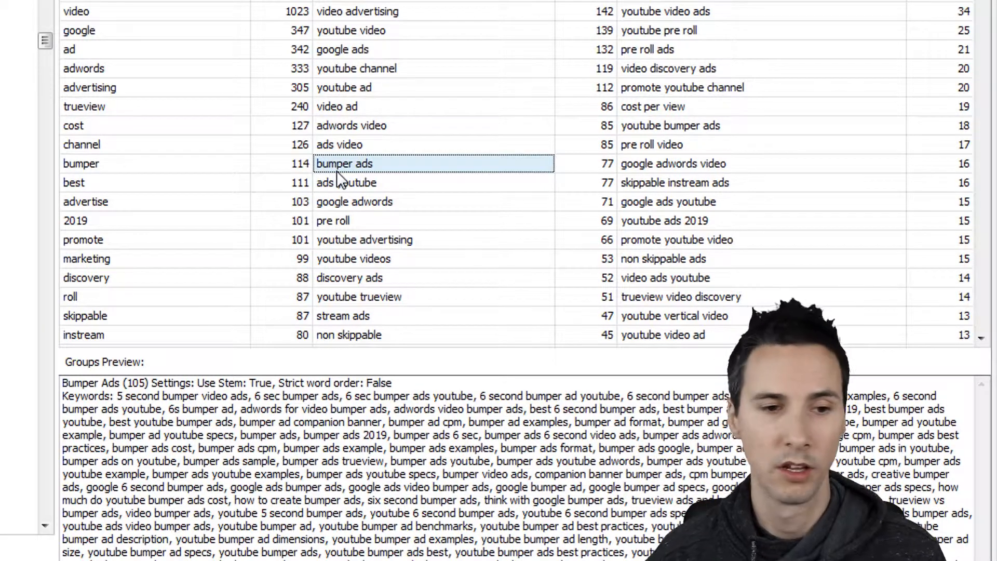
{"action": "double_click", "coordinate": [134, 383]}
{"action": "left_click", "coordinate": [167, 408]}
{"action": "left_click_drag", "start_coordinate": [148, 384], "coordinate": [130, 383]}
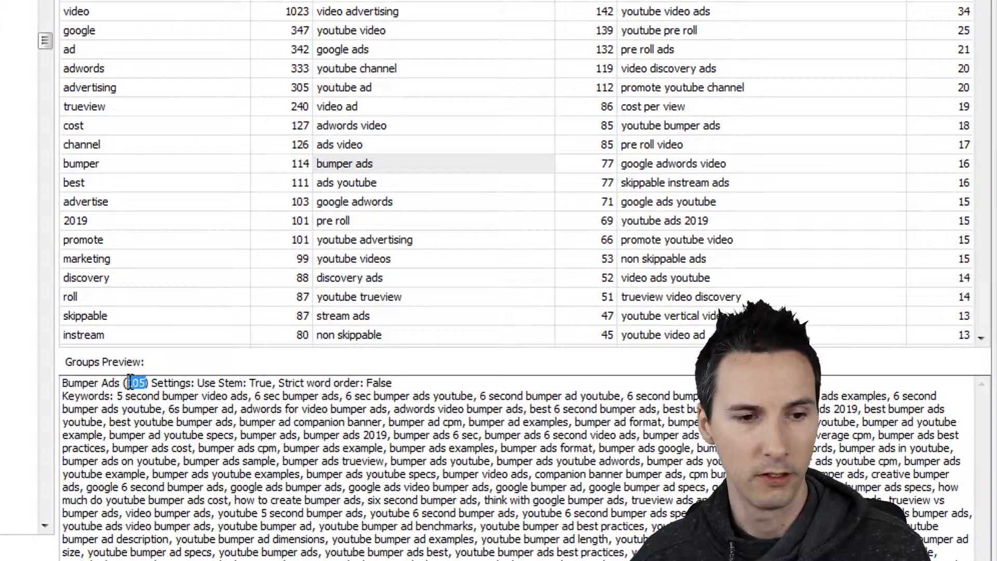
{"action": "left_click", "coordinate": [139, 383]}
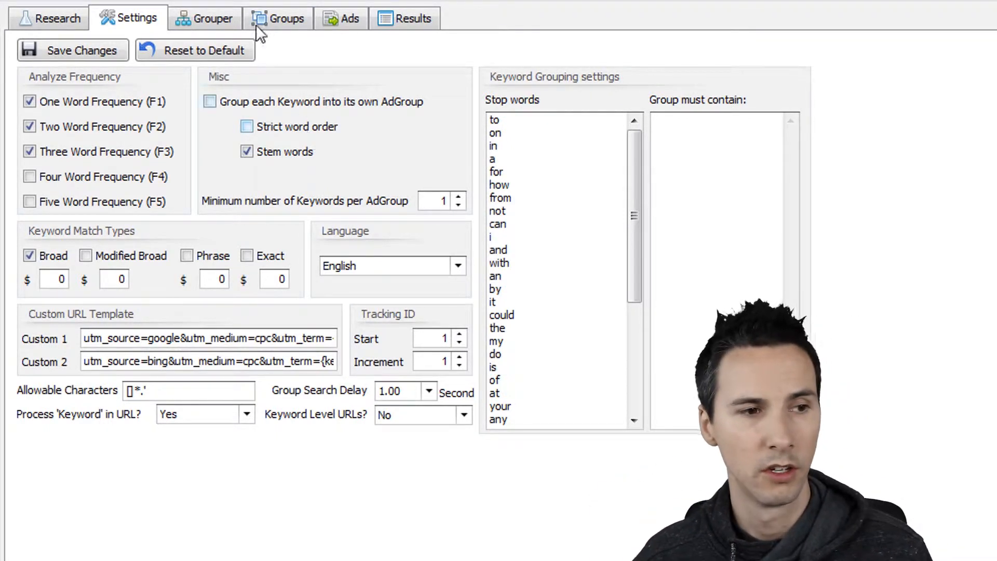
- Compare the Strict word order and Stem words settings with the keywords in the "bumper ads" group preview
{"action": "left_click", "coordinate": [223, 13]}
{"action": "left_click", "coordinate": [145, 11]}
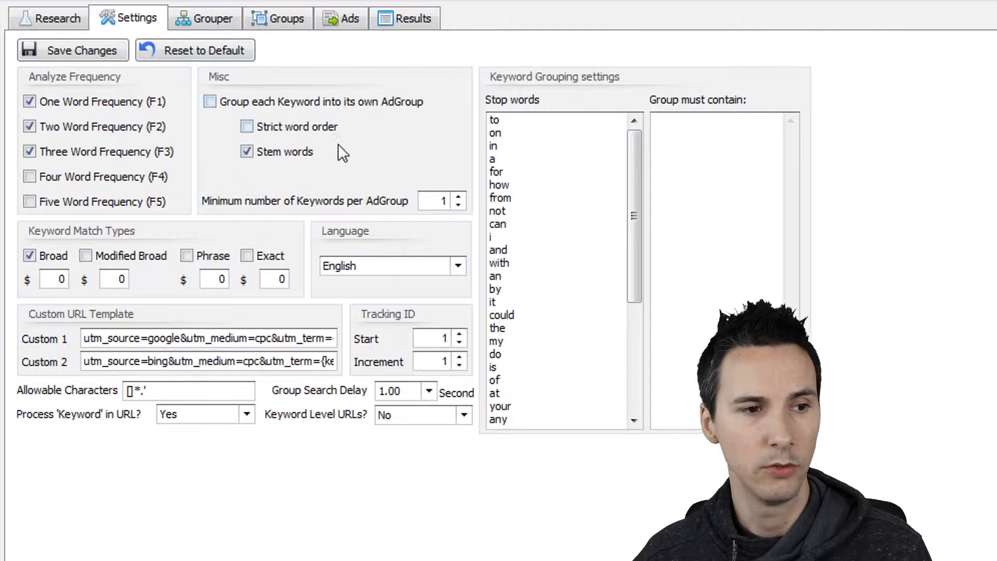
{"action": "left_click", "coordinate": [215, 21]}
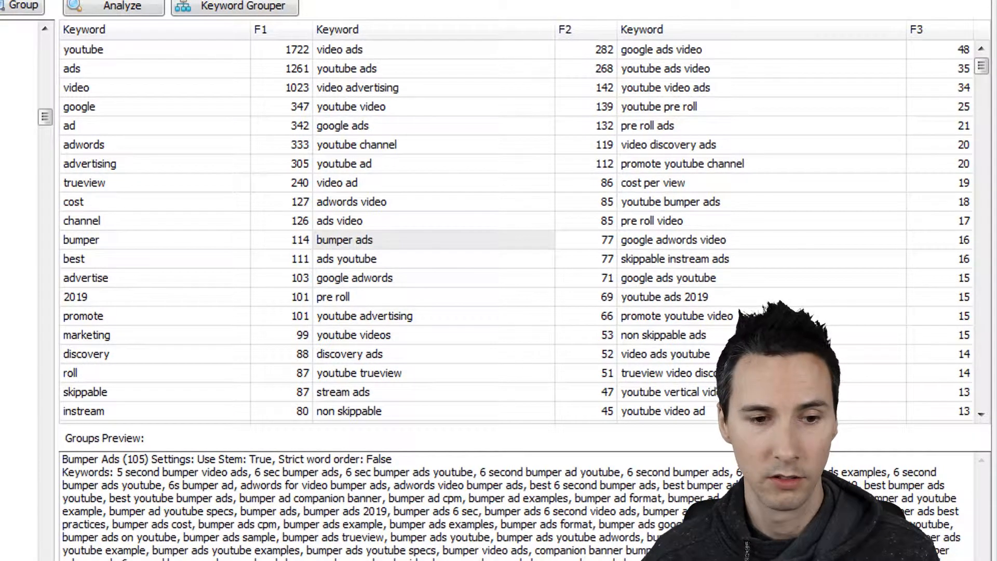
{"action": "left_click_drag", "start_coordinate": [447, 560], "coordinate": [426, 533]}
{"action": "left_click", "coordinate": [425, 533]}
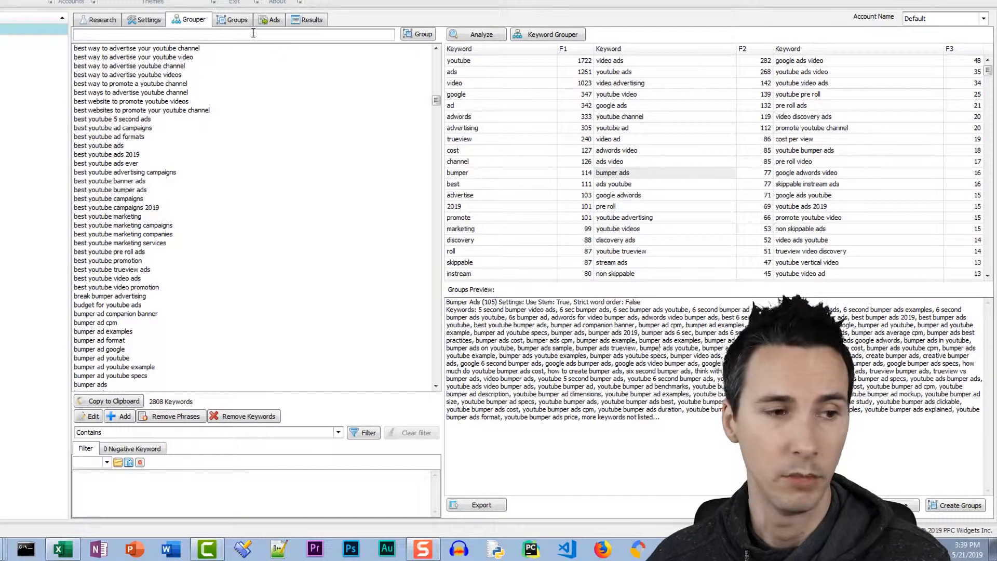
{"action": "left_click", "coordinate": [147, 20]}
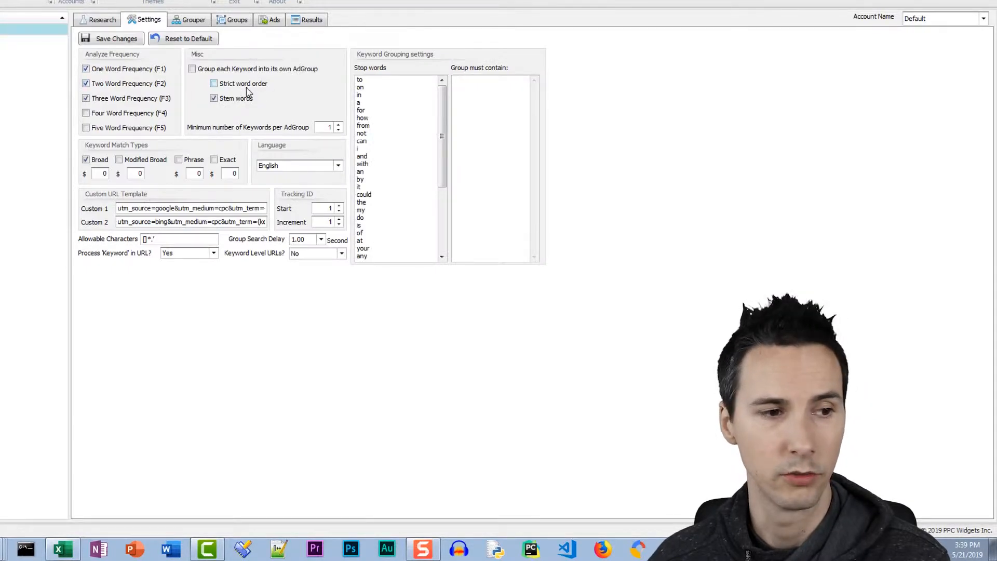
{"action": "left_click", "coordinate": [205, 22]}
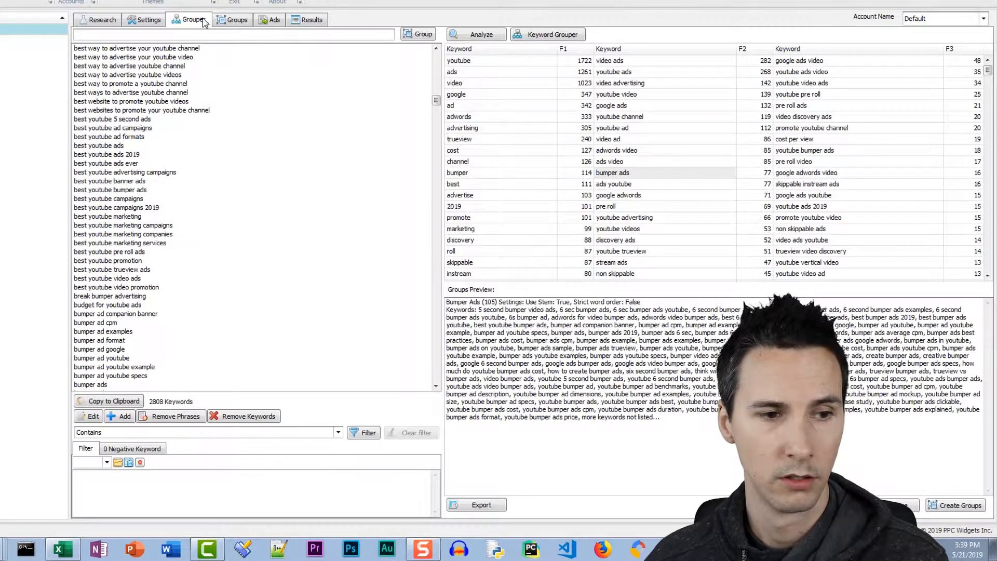
{"action": "left_click", "coordinate": [161, 22]}
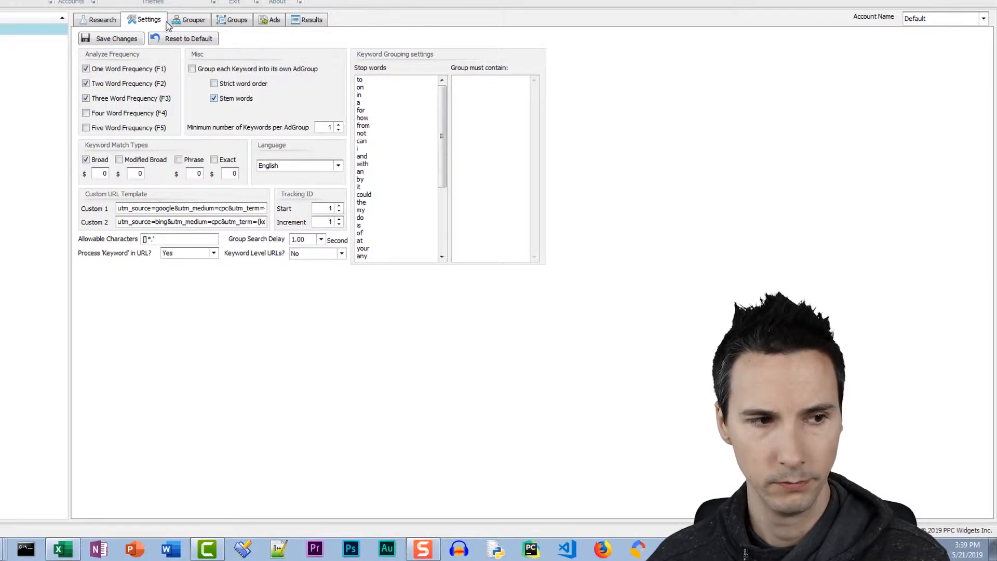
{"action": "left_click", "coordinate": [186, 23]}
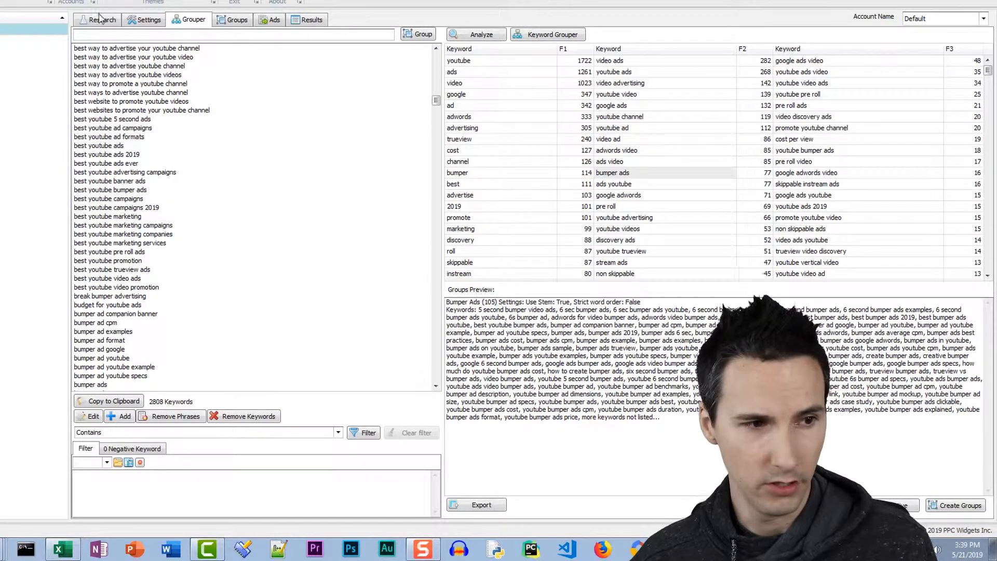
- Disable Stem words, enable Strict word order, and save the grouping settings
{"action": "left_click", "coordinate": [135, 26]}
{"action": "left_click", "coordinate": [242, 100]}
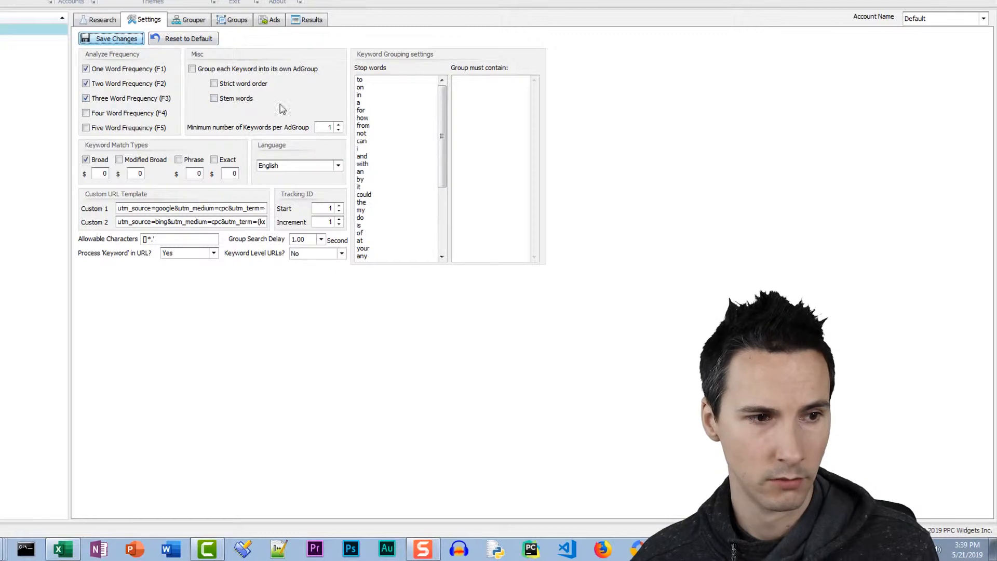
{"action": "left_click", "coordinate": [242, 86]}
{"action": "left_click", "coordinate": [131, 41]}
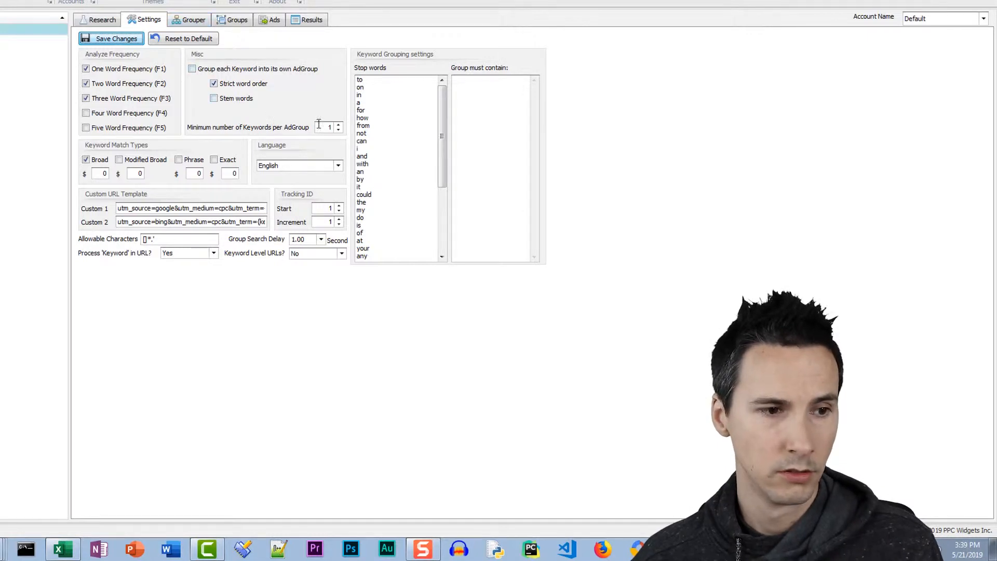
- Set the minimum number of keywords per AdGroup to 1 and save the settings
{"action": "left_click", "coordinate": [338, 125]}
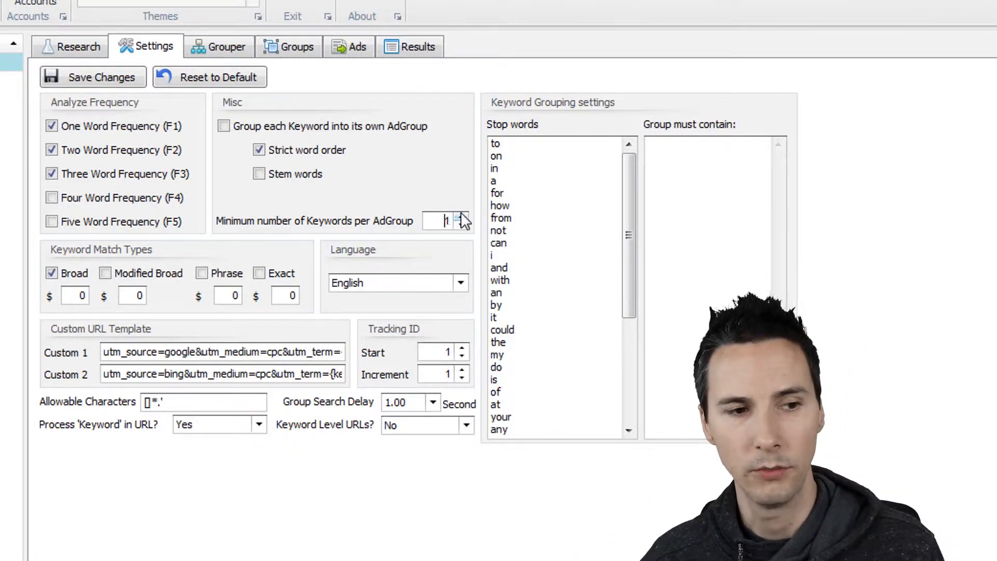
{"action": "left_click", "coordinate": [461, 225]}
{"action": "left_click", "coordinate": [461, 226]}
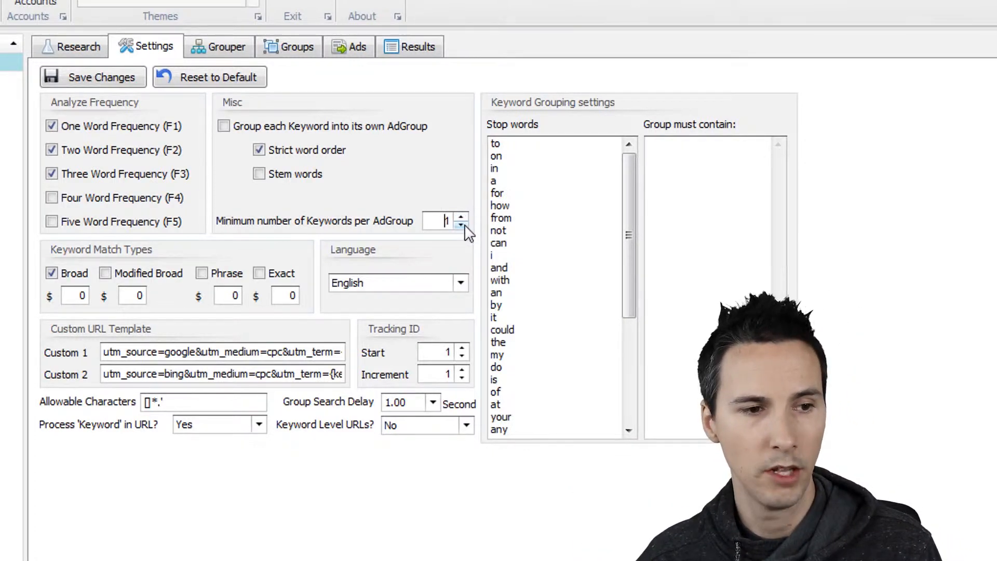
{"action": "left_click", "coordinate": [103, 77]}
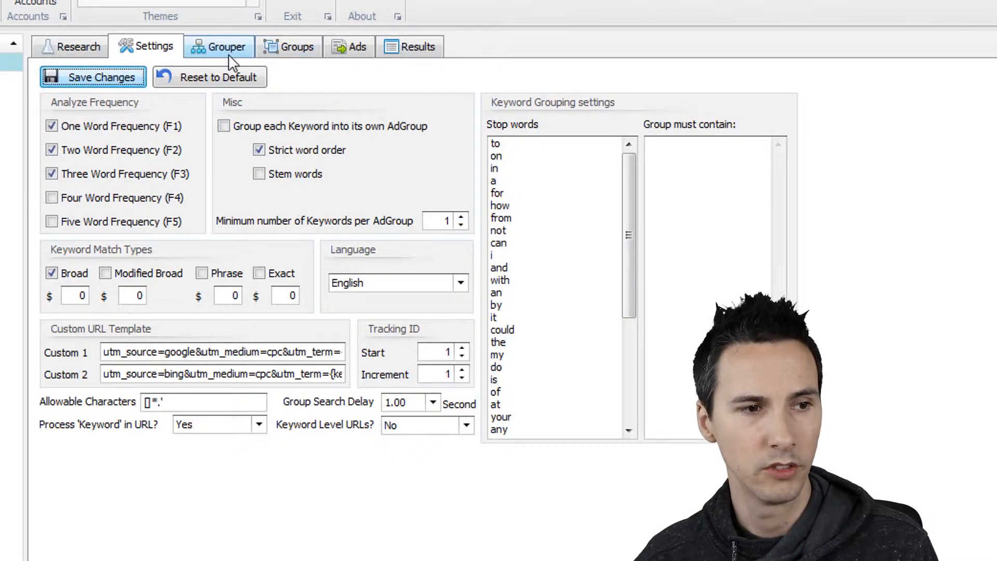
- Preview the one-word "bumper" group and examine the least frequent terms at the end of the frequency list
{"action": "left_click", "coordinate": [225, 50]}
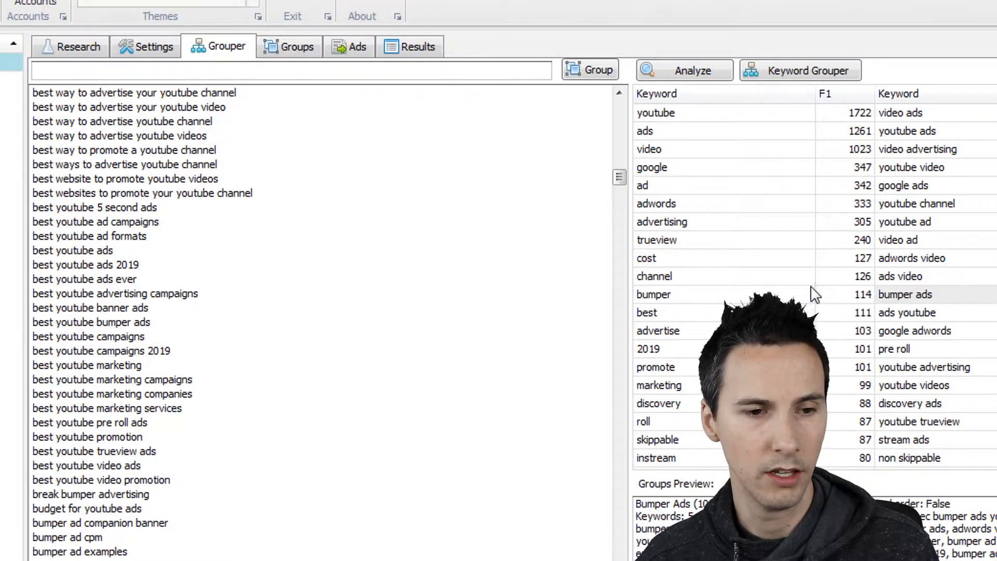
{"action": "scroll", "coordinate": [814, 294], "scroll_direction": "down", "scroll_amount": 15}
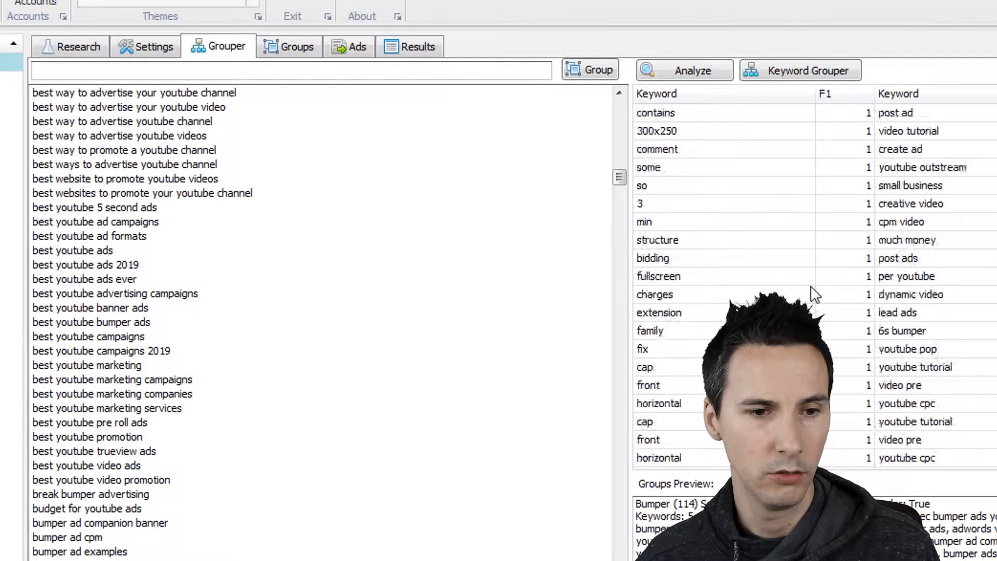
{"action": "scroll", "coordinate": [814, 294], "scroll_direction": "down", "scroll_amount": 5}
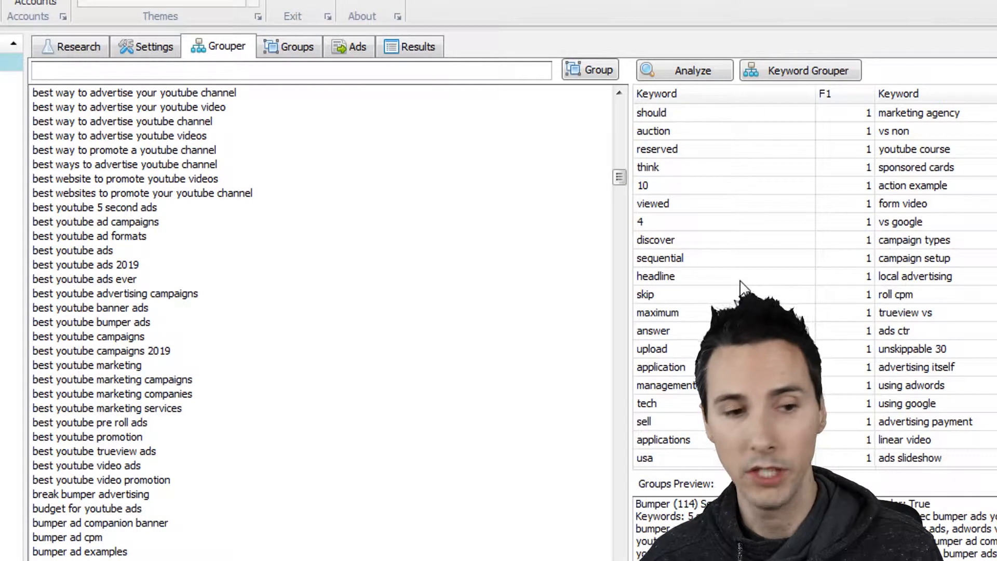
- Set the minimum number of keywords per AdGroup to 10, save the settings, and rerun the keyword analysis
{"action": "left_click", "coordinate": [151, 46]}
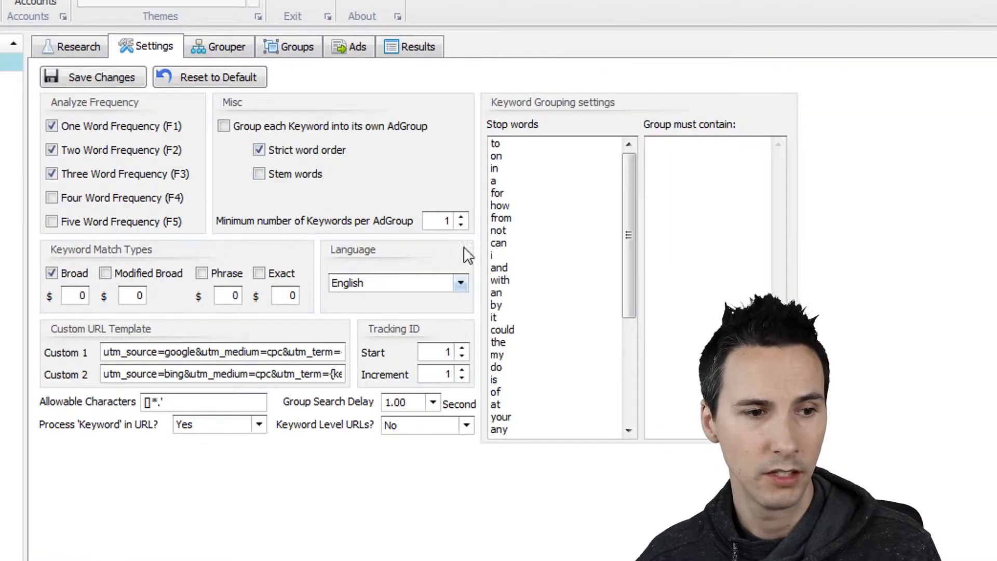
{"action": "left_click", "coordinate": [460, 216]}
{"action": "left_click", "coordinate": [460, 216]}
{"action": "left_click", "coordinate": [460, 216]}
{"action": "left_click", "coordinate": [134, 78]}
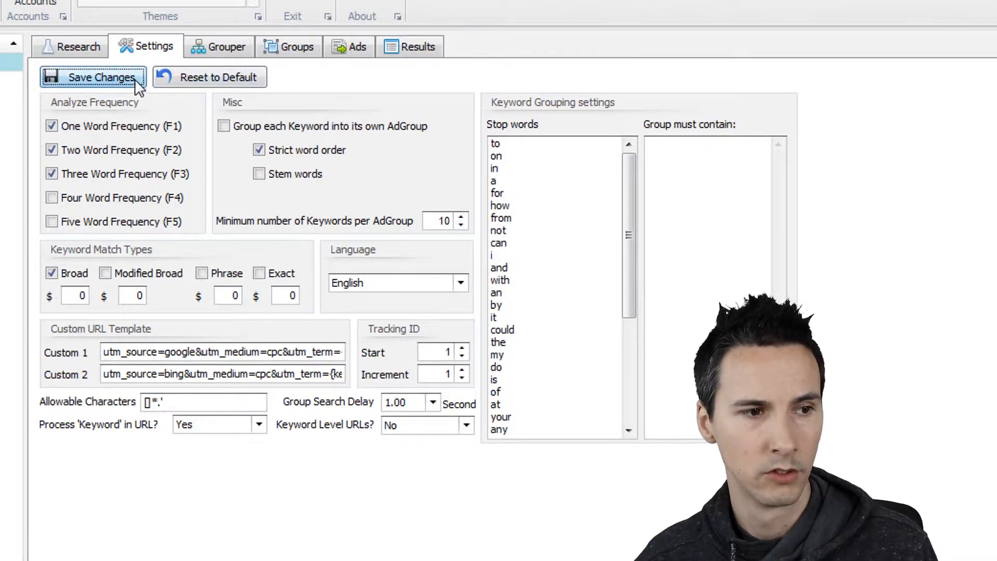
{"action": "left_click", "coordinate": [227, 51]}
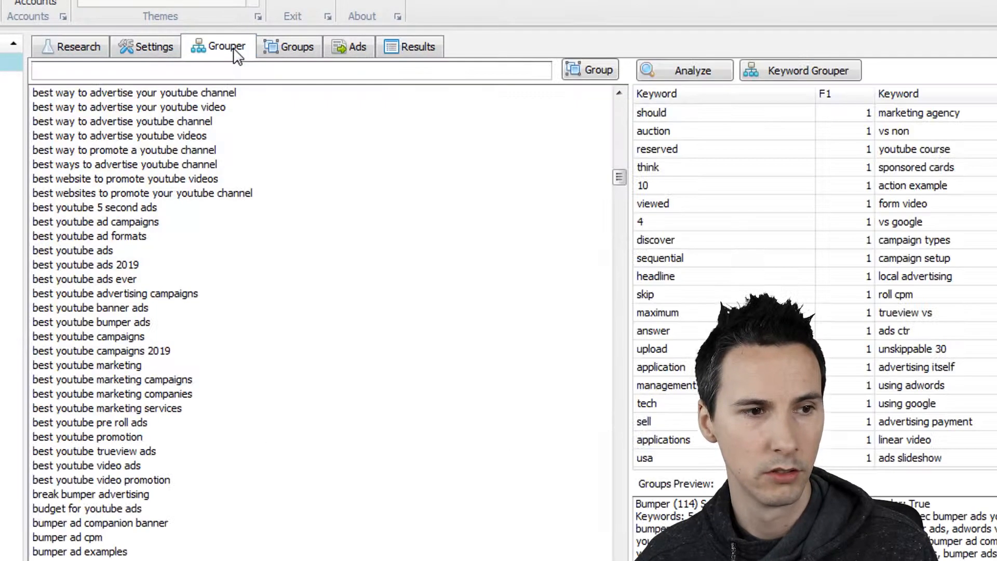
{"action": "left_click", "coordinate": [710, 79]}
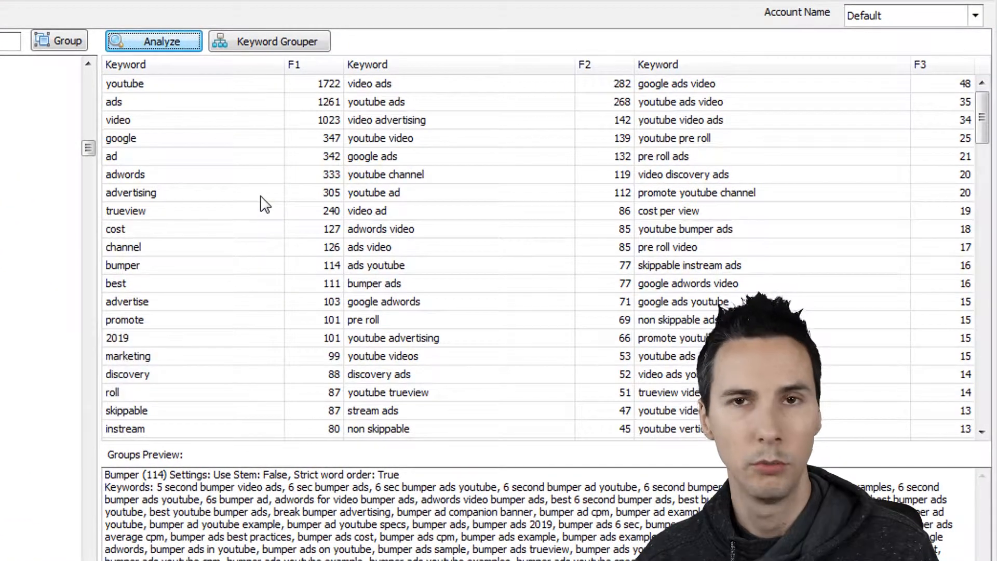
- Check the least frequent one-word terms and preview the keywords of the "sequencing" and "sequence" groups
{"action": "scroll", "coordinate": [265, 204], "scroll_direction": "down", "scroll_amount": 20}
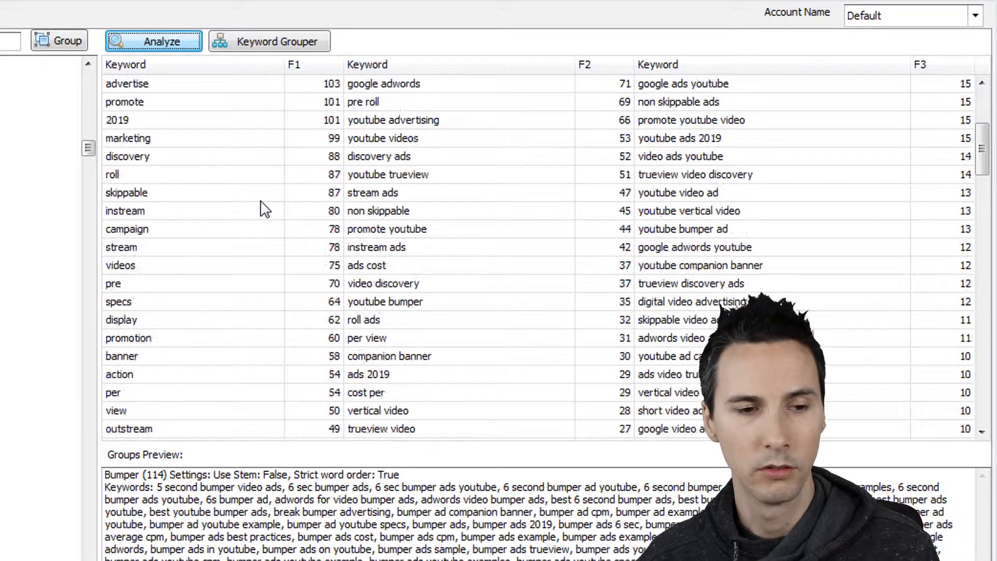
{"action": "scroll", "coordinate": [262, 213], "scroll_direction": "down", "scroll_amount": 6}
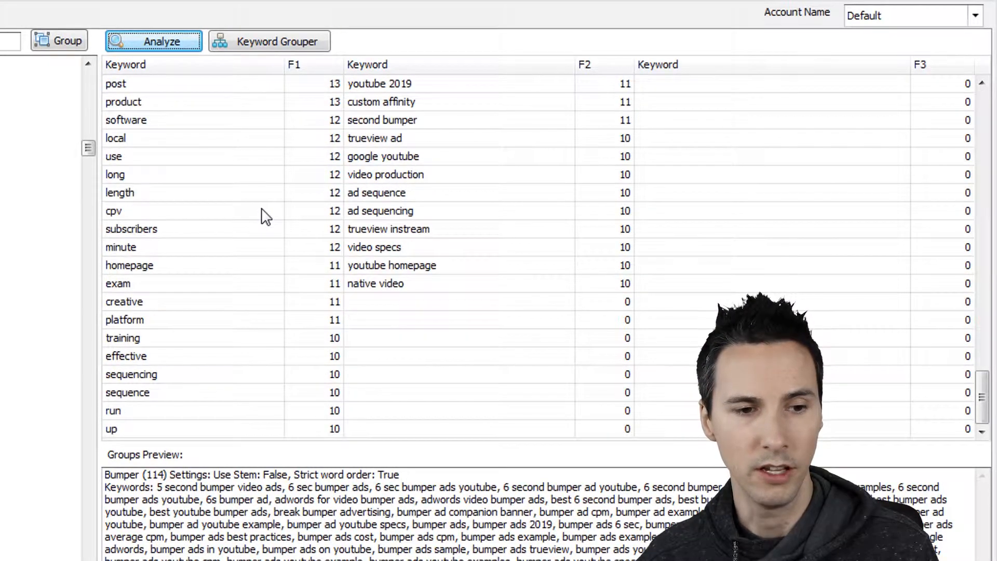
{"action": "left_click", "coordinate": [203, 380]}
{"action": "left_click", "coordinate": [206, 395]}
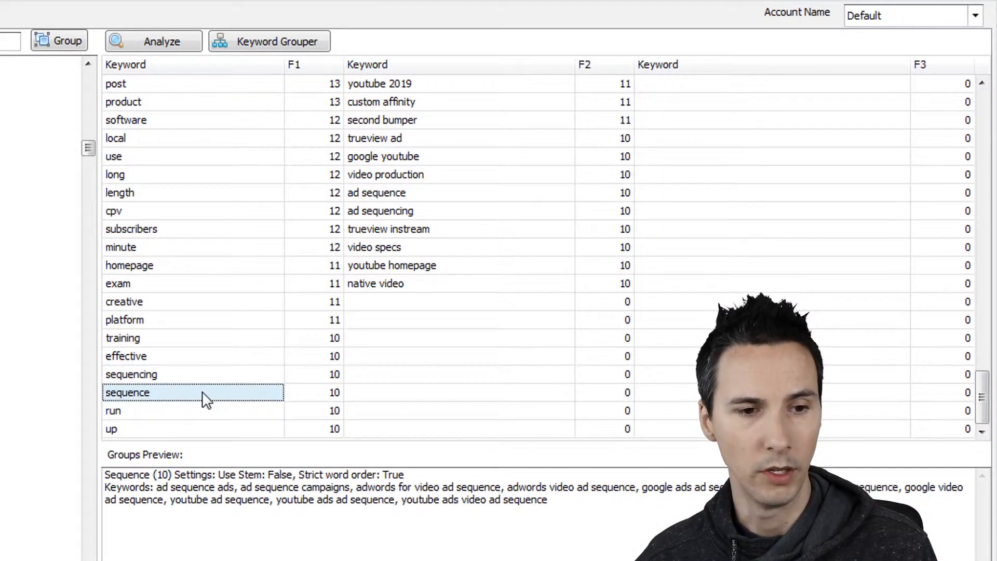
{"action": "left_click_drag", "start_coordinate": [551, 498], "coordinate": [161, 487]}
{"action": "left_click", "coordinate": [161, 487]}
- Preview the one-word "creative" group and look through the whole frequency list
{"action": "left_click", "coordinate": [212, 300]}
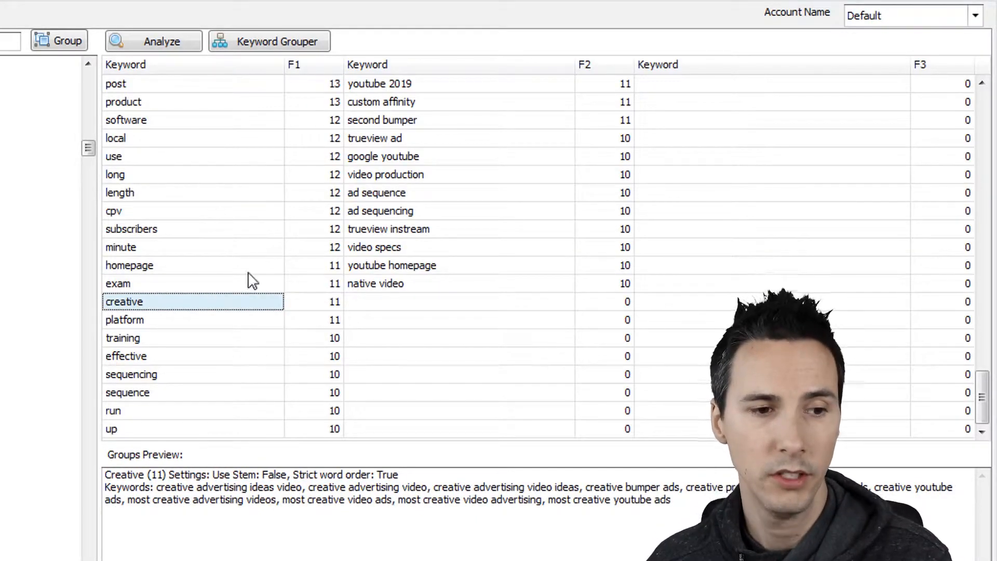
{"action": "scroll", "coordinate": [257, 306], "scroll_direction": "up", "scroll_amount": 15}
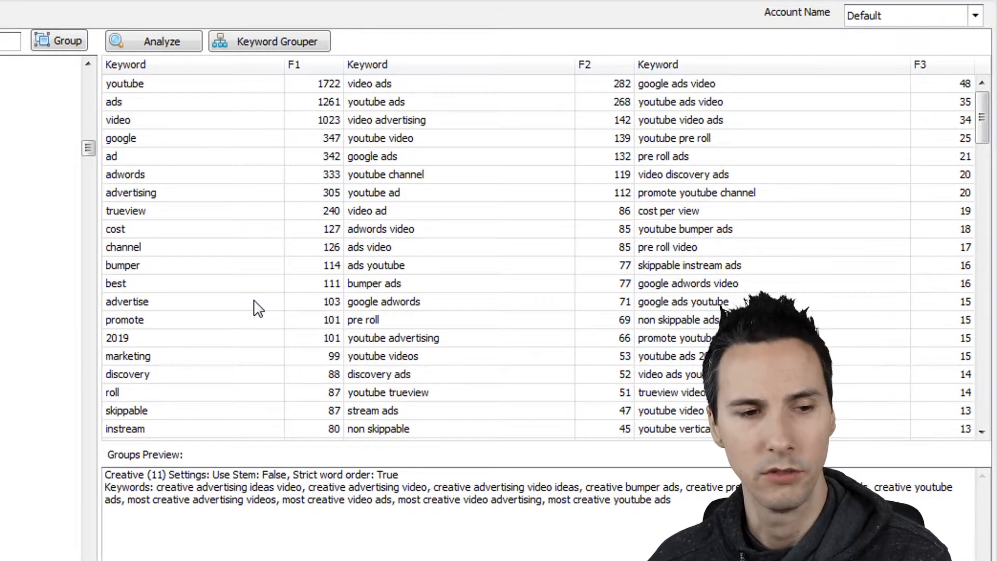
{"action": "scroll", "coordinate": [255, 304], "scroll_direction": "down", "scroll_amount": 15}
{"action": "scroll", "coordinate": [258, 308], "scroll_direction": "up", "scroll_amount": 15}
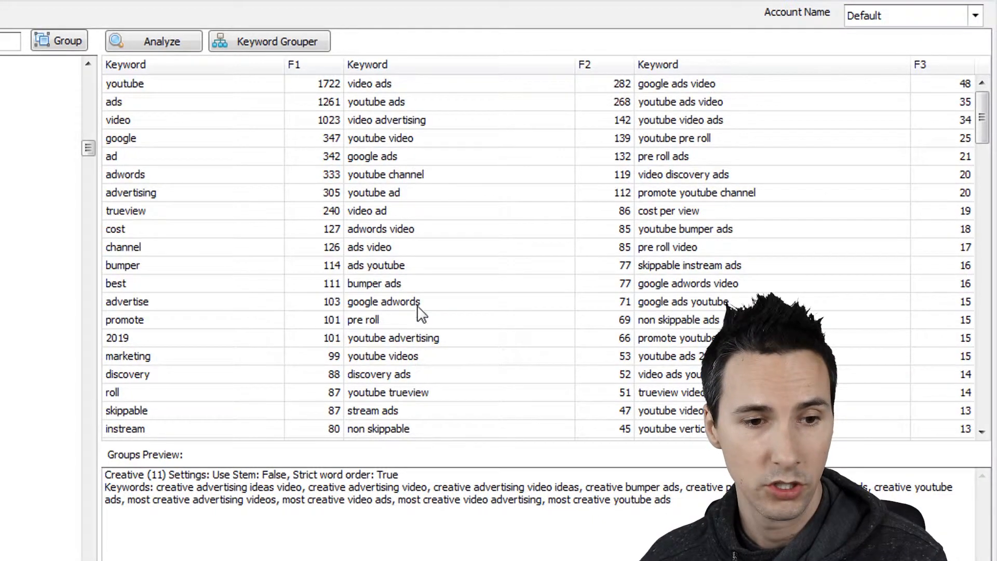
- Preview the two-word "google adwords" group and the three-word "google ads video" group, checking the latter's frequency count
{"action": "left_click", "coordinate": [420, 305]}
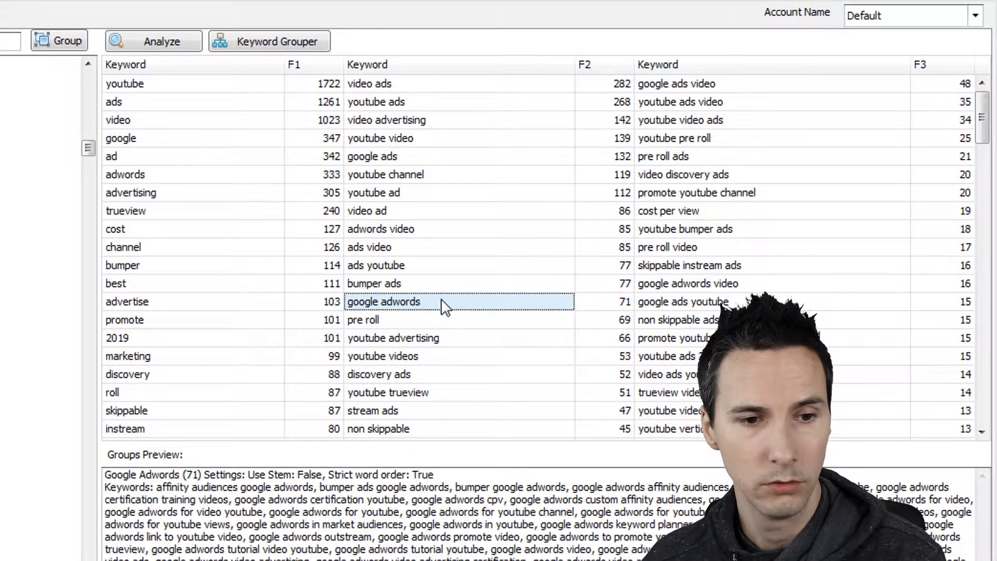
{"action": "left_click", "coordinate": [686, 90]}
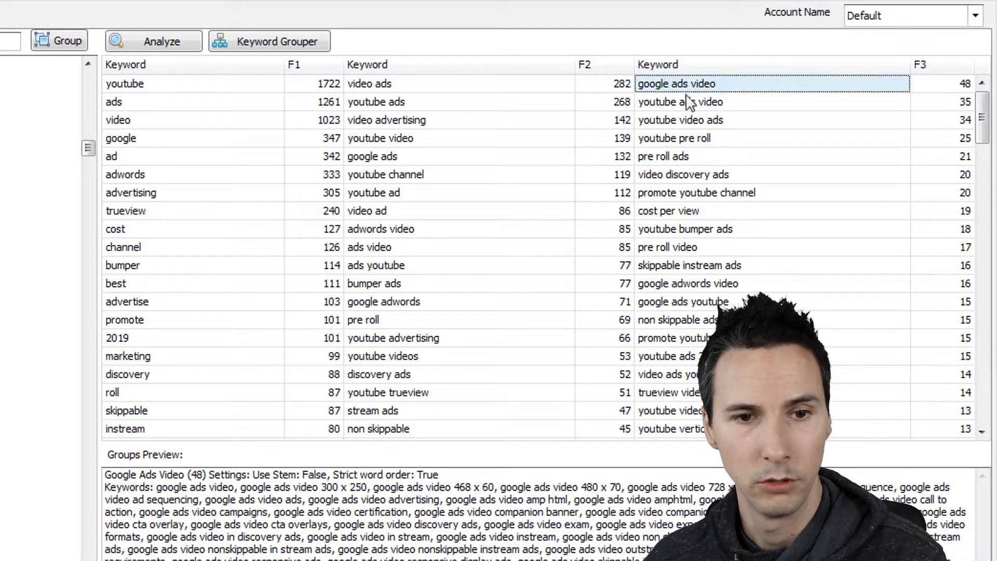
{"action": "left_click", "coordinate": [964, 87]}
{"action": "left_click", "coordinate": [851, 89]}
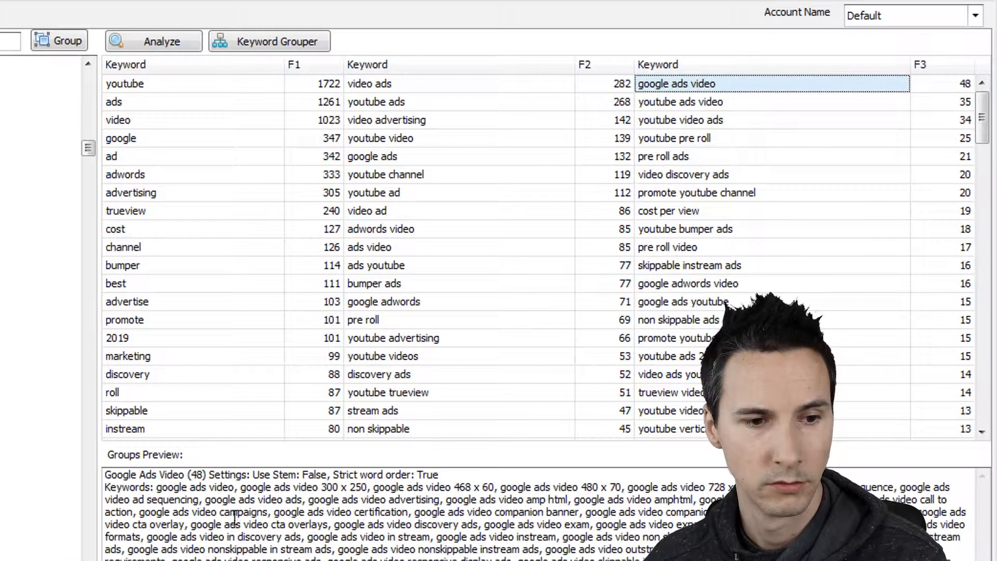
- Check the word-order and stemming settings and preview the keywords of the one-word "advertise" group
{"action": "double_click", "coordinate": [198, 474]}
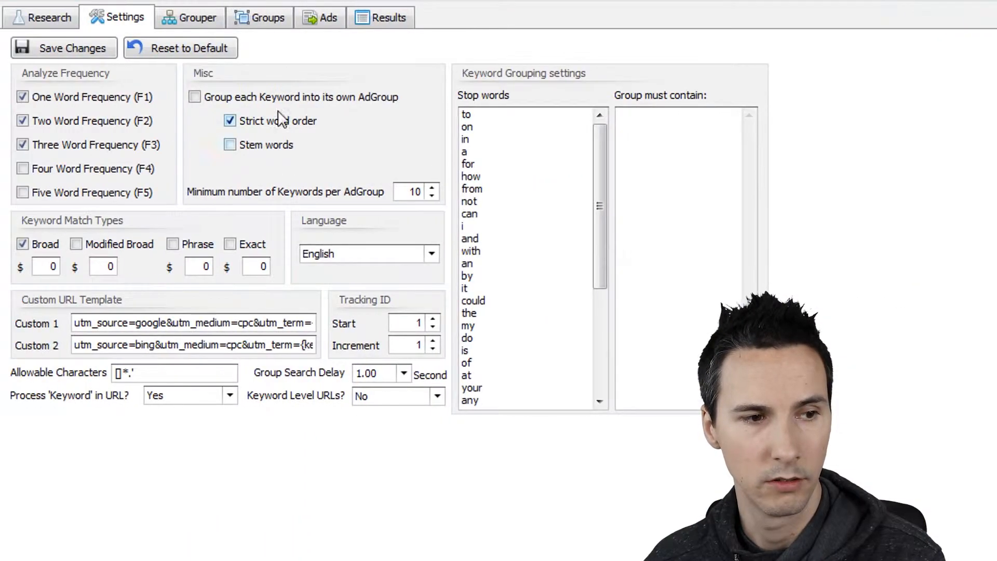
{"action": "left_click", "coordinate": [213, 17]}
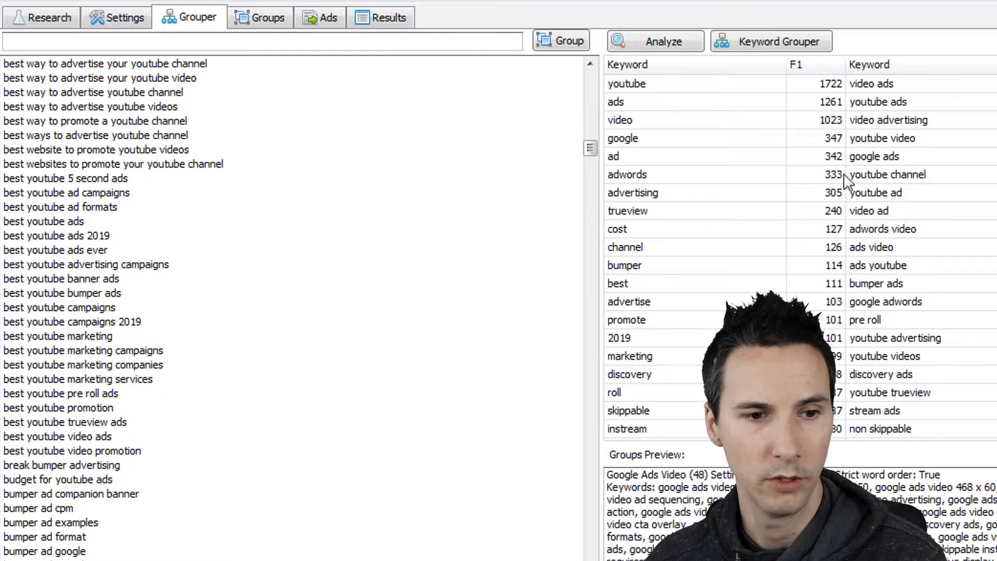
{"action": "left_click", "coordinate": [833, 161]}
{"action": "left_click", "coordinate": [831, 194]}
{"action": "left_click", "coordinate": [830, 246]}
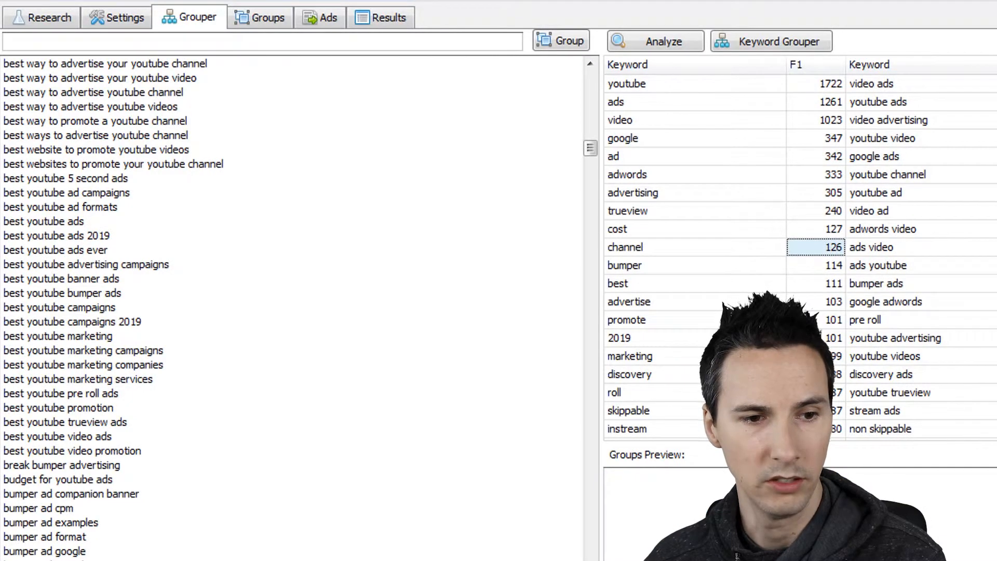
{"action": "left_click", "coordinate": [759, 306]}
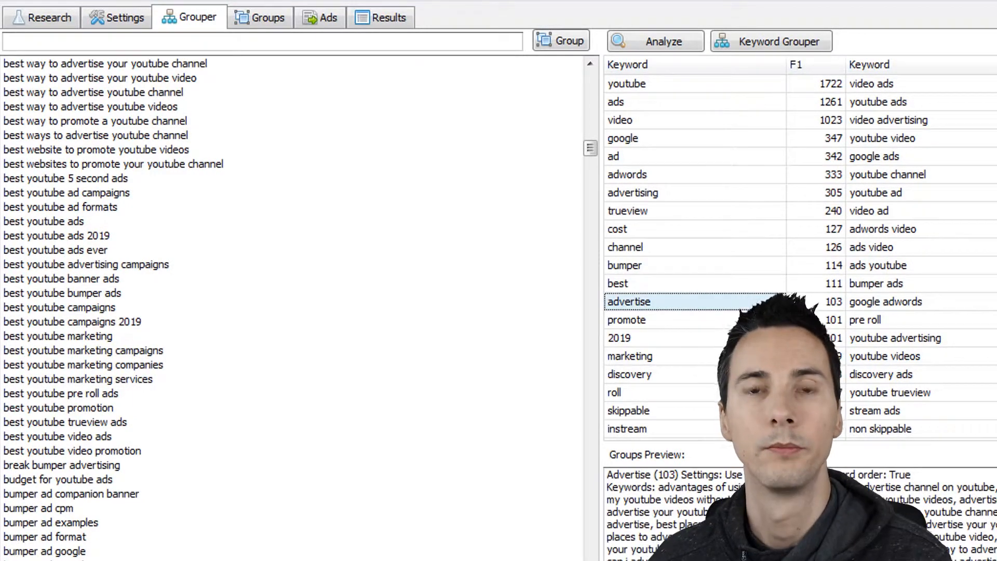
- Preview the two-word "youtube ad" group and look through the rest of the frequency list
{"action": "left_click", "coordinate": [972, 192]}
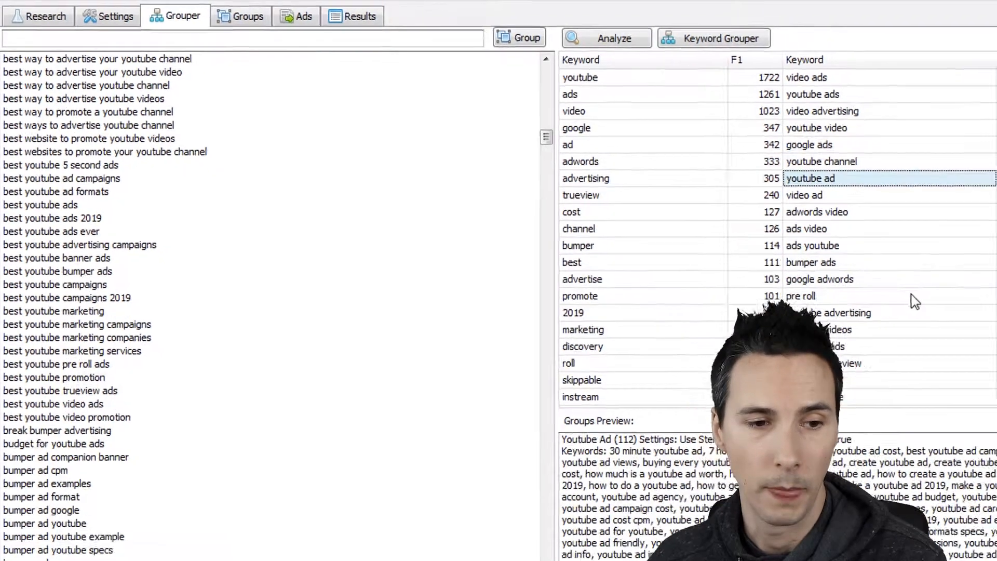
{"action": "scroll", "coordinate": [914, 301], "scroll_direction": "down", "scroll_amount": 10}
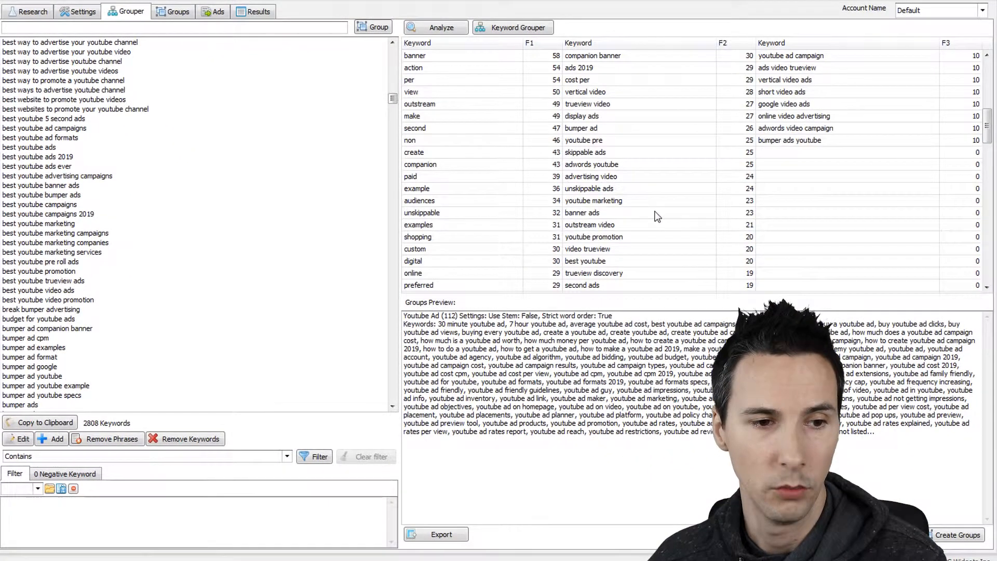
{"action": "scroll", "coordinate": [654, 212], "scroll_direction": "up", "scroll_amount": 10}
- Preview the one-word "discovery" term and create a keyword group from it
{"action": "left_click", "coordinate": [470, 177]}
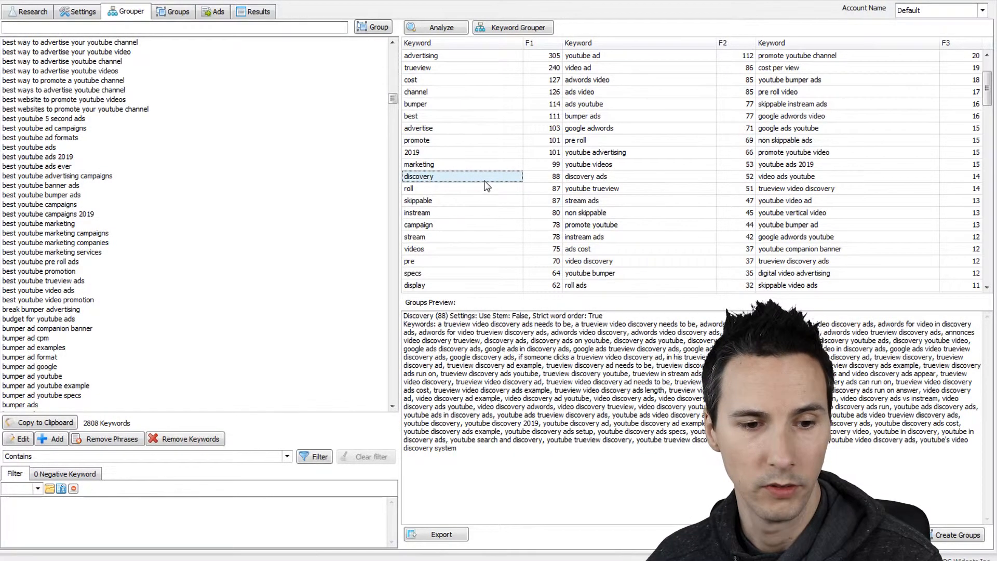
{"action": "right_click", "coordinate": [479, 180]}
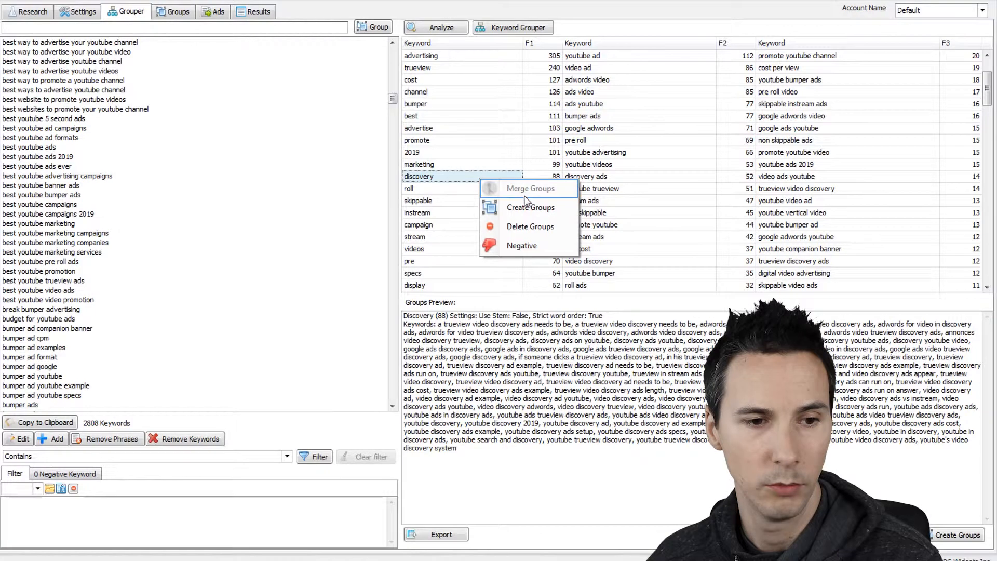
{"action": "right_click", "coordinate": [456, 179]}
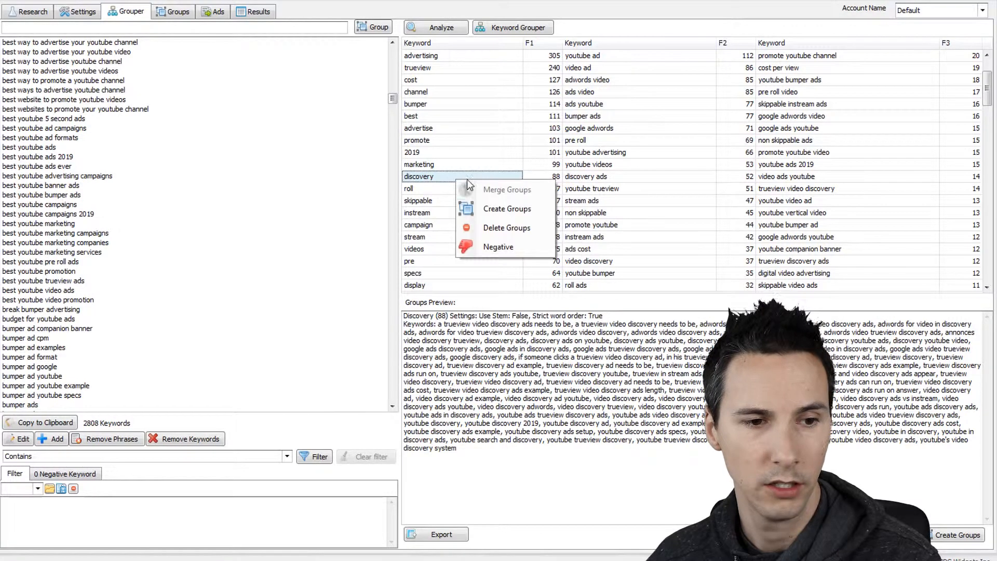
{"action": "left_click", "coordinate": [524, 210]}
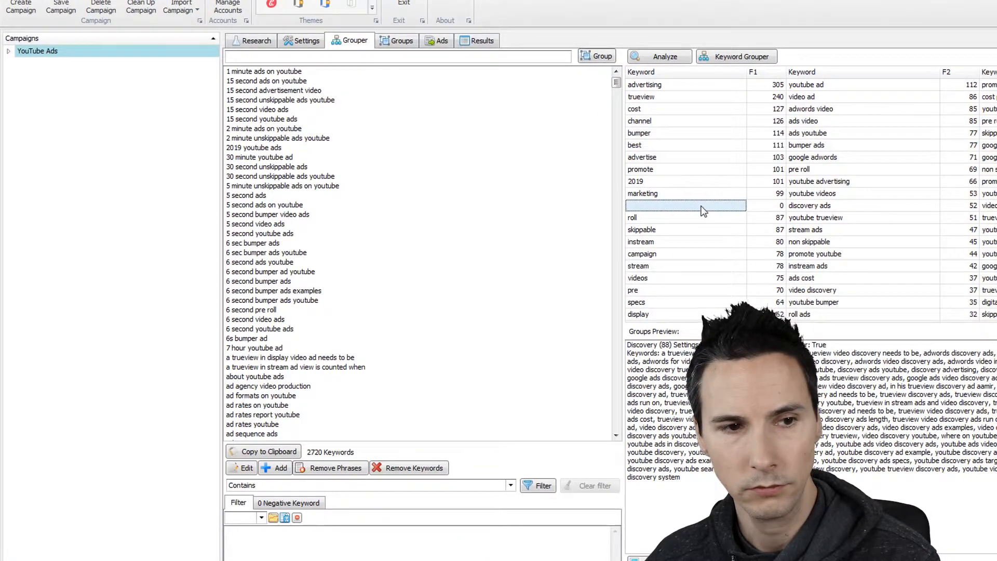
- Show the keywords of the Discovery ad group under the YouTube Ads campaign and widen the Keyword column to fit the full phrases
{"action": "left_click", "coordinate": [400, 41]}
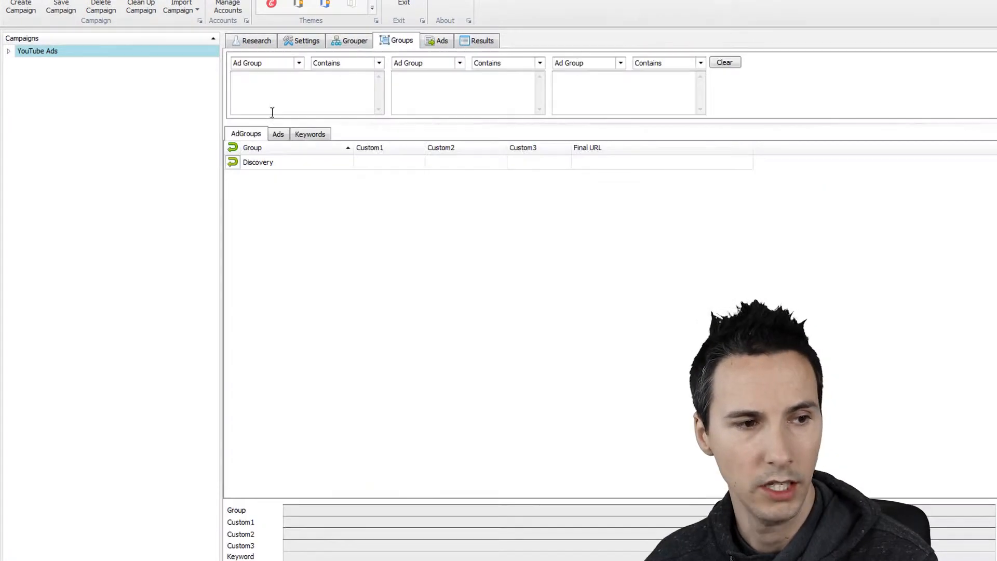
{"action": "left_click", "coordinate": [8, 51]}
{"action": "left_click", "coordinate": [45, 63]}
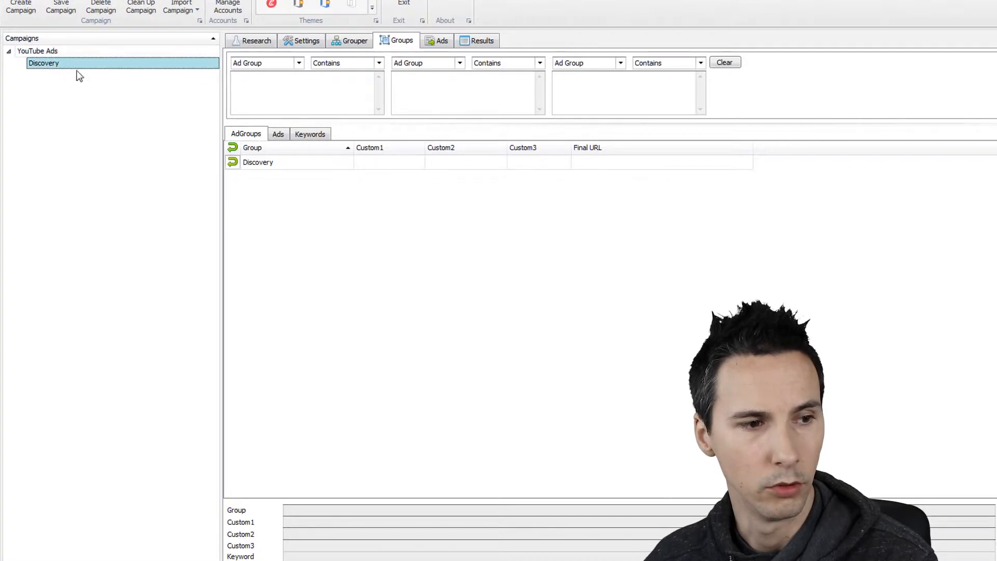
{"action": "left_click", "coordinate": [310, 134]}
{"action": "left_click", "coordinate": [332, 220]}
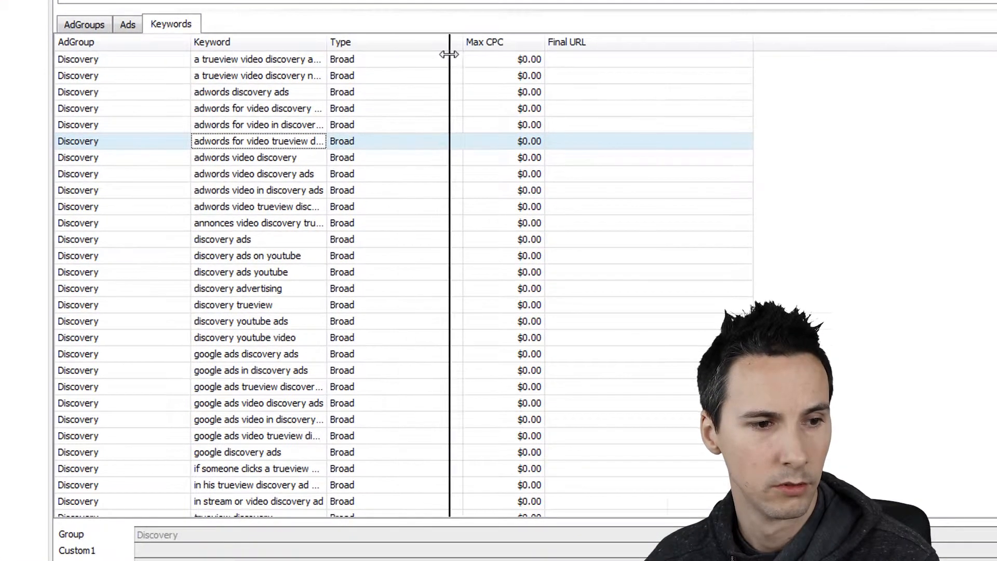
{"action": "left_click_drag", "start_coordinate": [449, 54], "coordinate": [448, 54]}
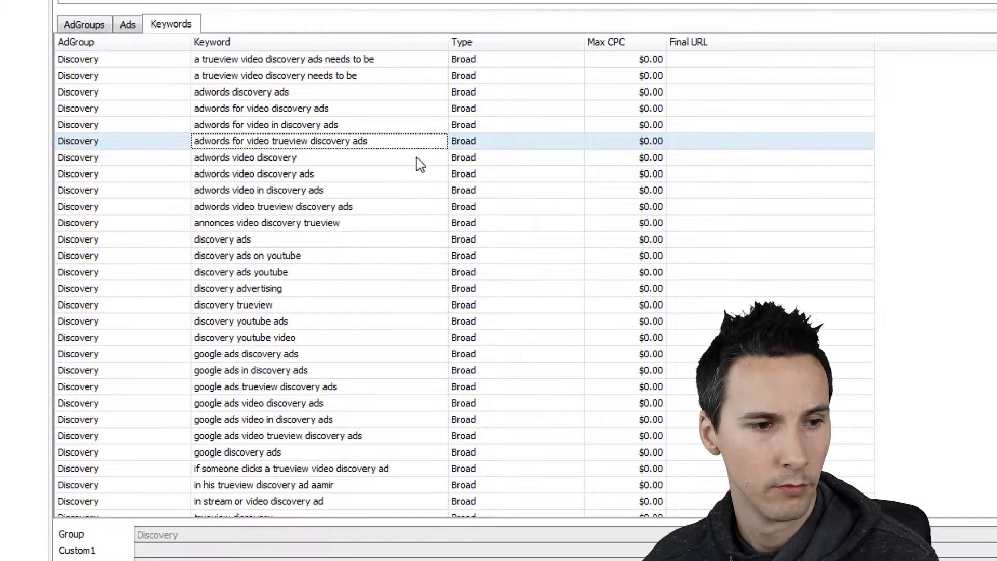
- Look through the Discovery ad group's keywords for recurring phrases such as "discovery ads"
{"action": "left_click", "coordinate": [362, 190]}
{"action": "scroll", "coordinate": [363, 192], "scroll_direction": "down", "scroll_amount": 6}
{"action": "scroll", "coordinate": [362, 192], "scroll_direction": "up", "scroll_amount": 3}
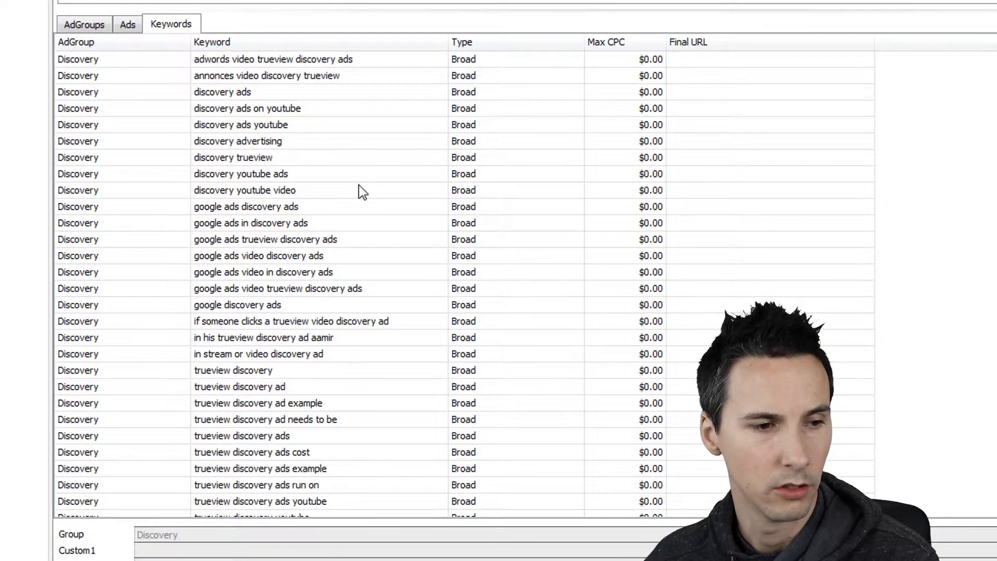
{"action": "left_click", "coordinate": [312, 95]}
{"action": "scroll", "coordinate": [358, 195], "scroll_direction": "up", "scroll_amount": 3}
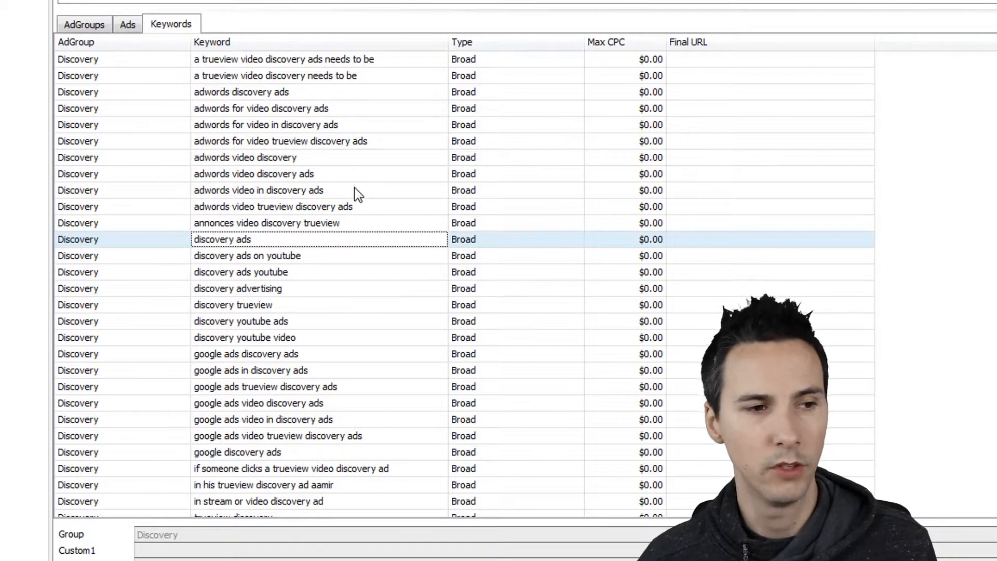
- Filter the Discovery ad group to keywords that do not contain "discovery ads" and look through the remaining keywords
{"action": "left_click", "coordinate": [236, 13]}
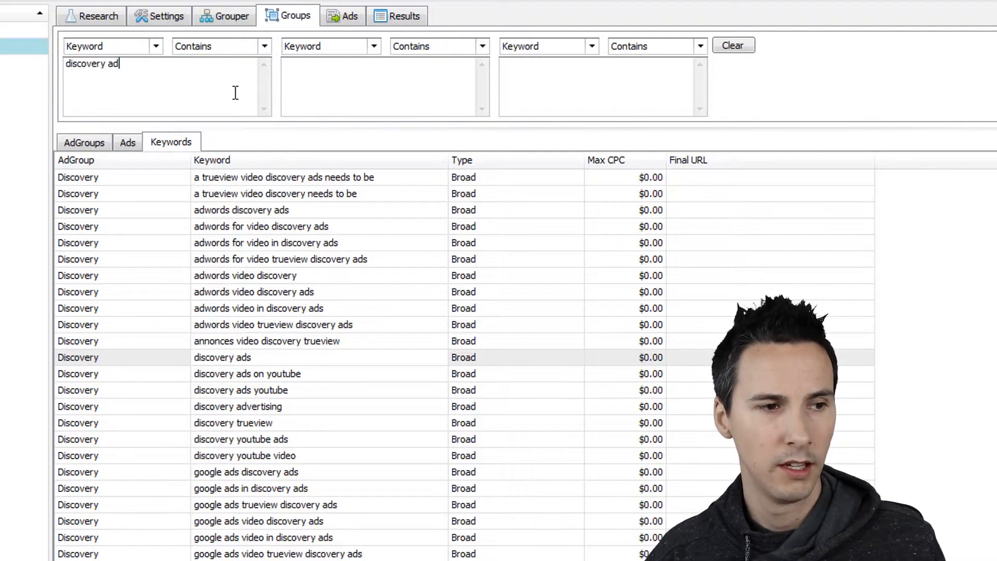
{"action": "left_click", "coordinate": [250, 46]}
{"action": "left_click", "coordinate": [253, 101]}
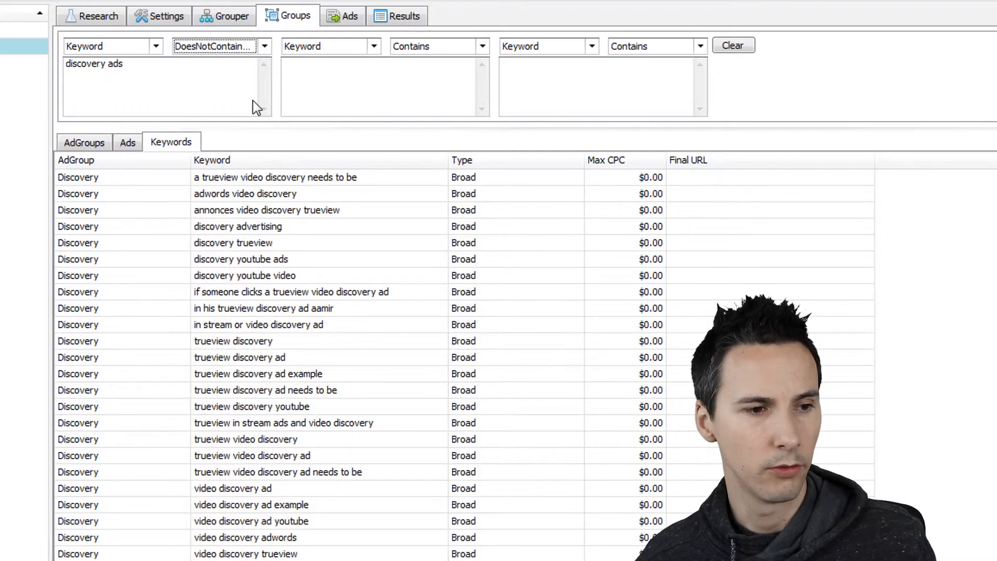
{"action": "scroll", "coordinate": [332, 259], "scroll_direction": "down", "scroll_amount": 3}
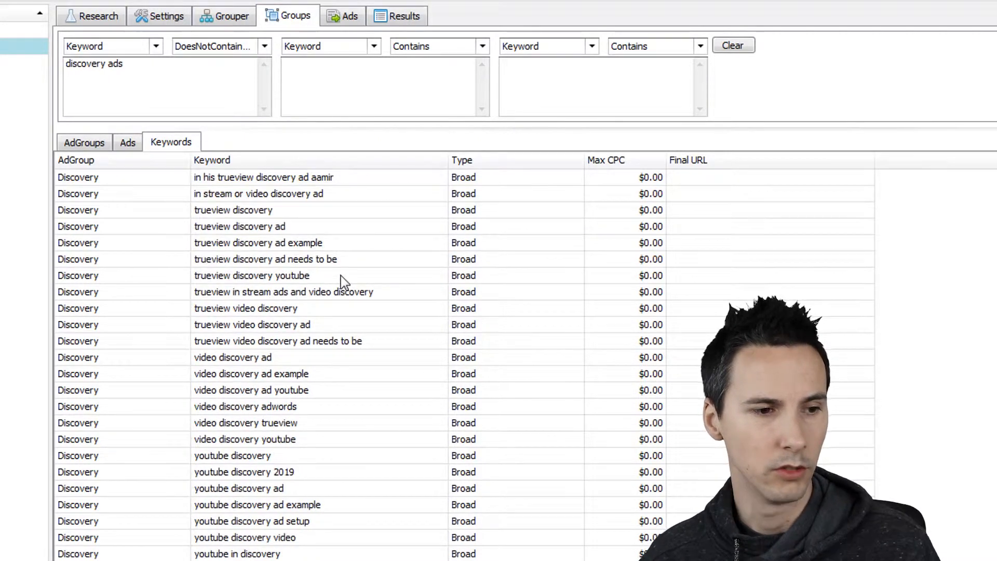
{"action": "scroll", "coordinate": [355, 348], "scroll_direction": "up", "scroll_amount": 3}
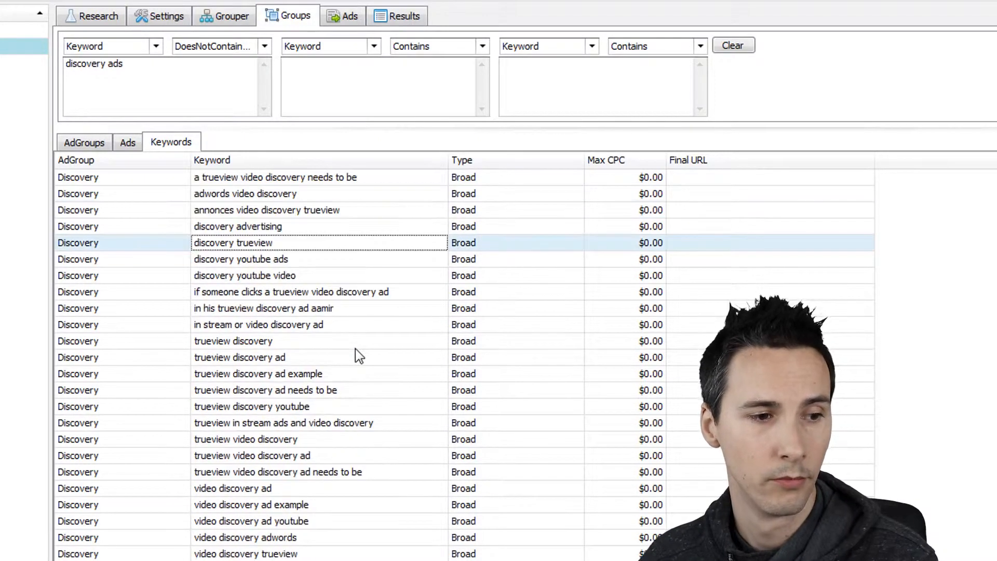
- Add "discovery ad" as a second excluded phrase to the keyword filter
{"action": "left_click", "coordinate": [280, 358]}
{"action": "left_click", "coordinate": [278, 375]}
{"action": "left_click", "coordinate": [222, 92]}
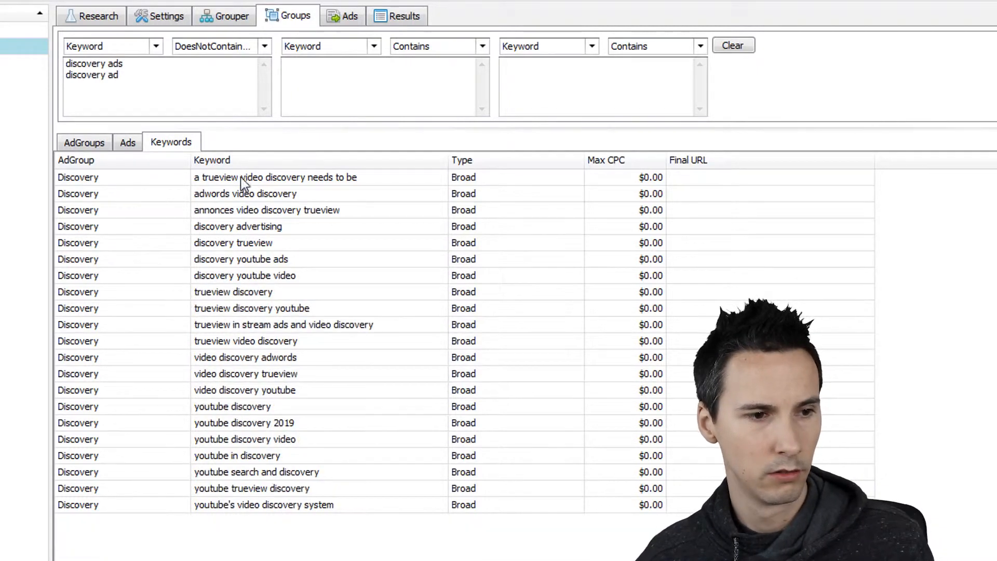
- Examine how the word order and wording vary among the filtered Discovery keywords, such as "trueview discovery" and "youtube discovery 2019"
{"action": "left_click", "coordinate": [270, 295]}
{"action": "left_click", "coordinate": [270, 357]}
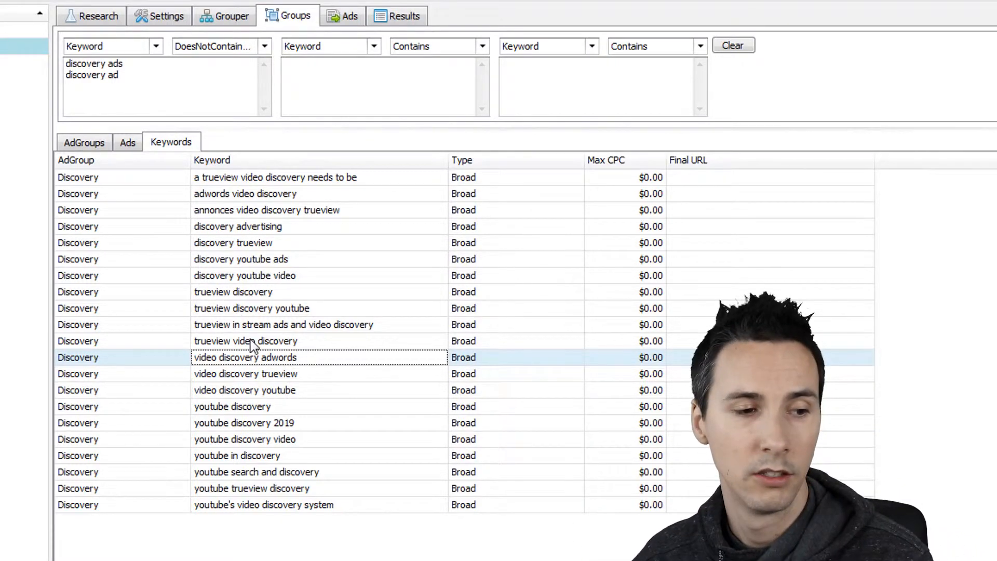
{"action": "left_click", "coordinate": [303, 404]}
{"action": "left_click", "coordinate": [286, 291]}
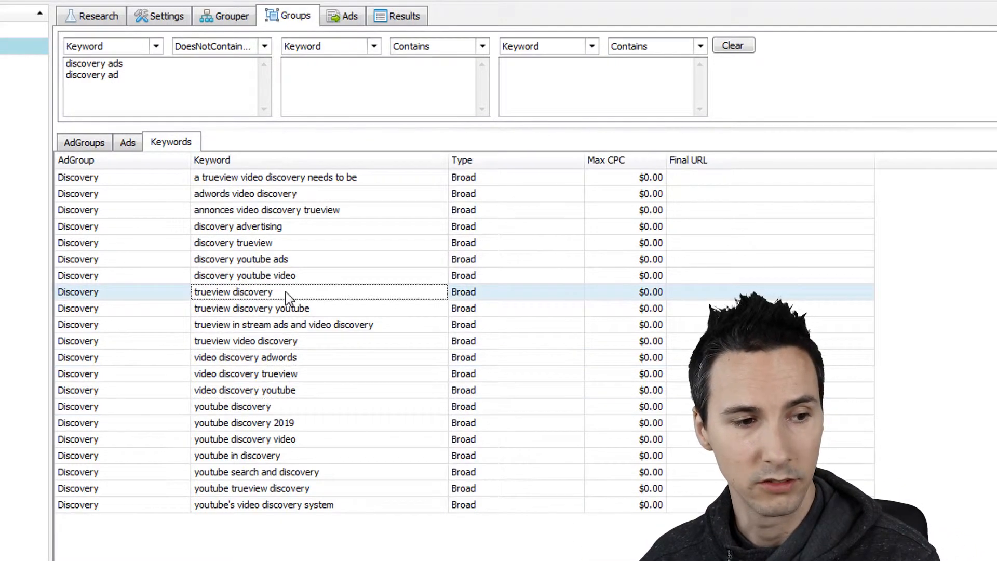
{"action": "left_click", "coordinate": [242, 327]}
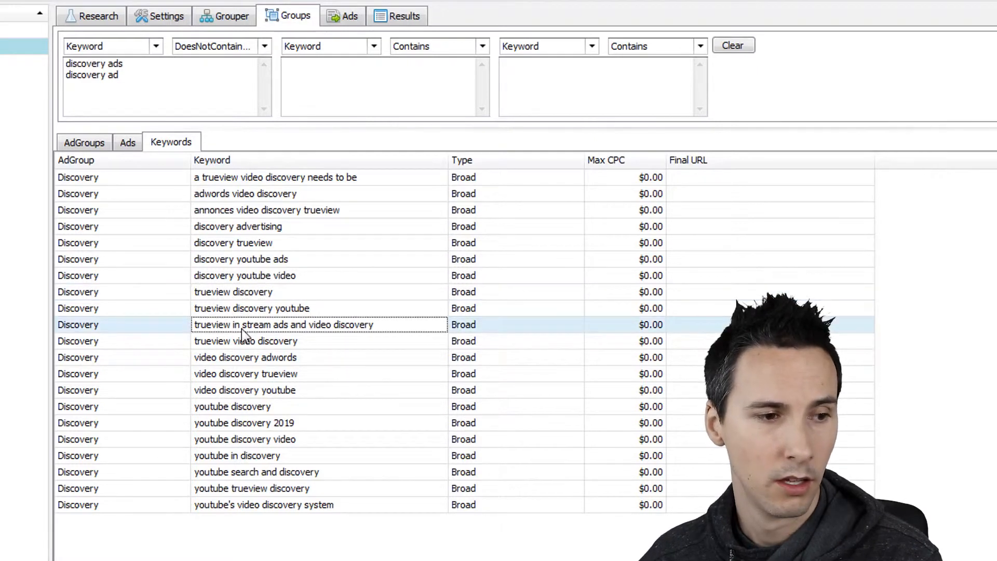
{"action": "left_click", "coordinate": [247, 280]}
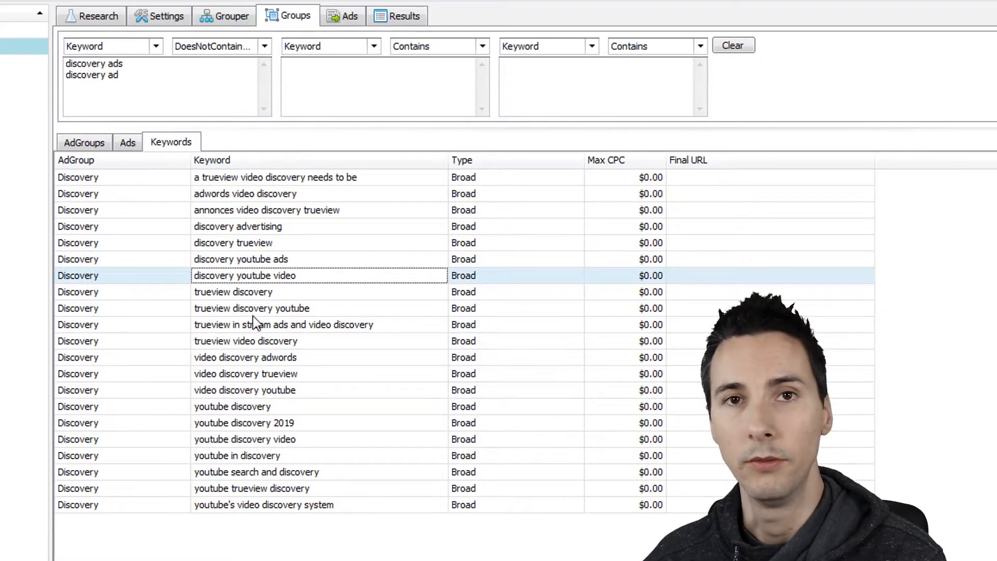
{"action": "left_click", "coordinate": [280, 341]}
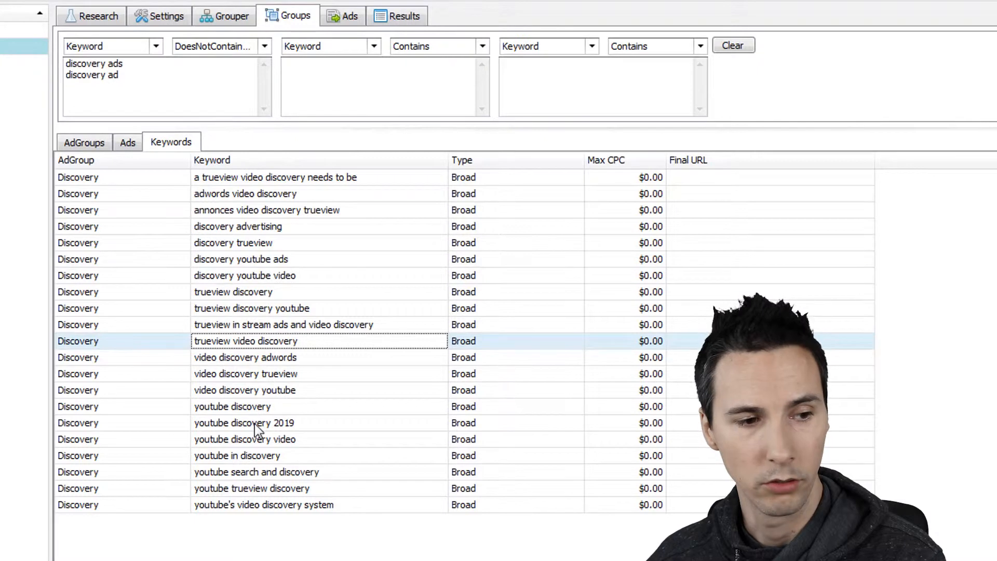
{"action": "left_click", "coordinate": [261, 423]}
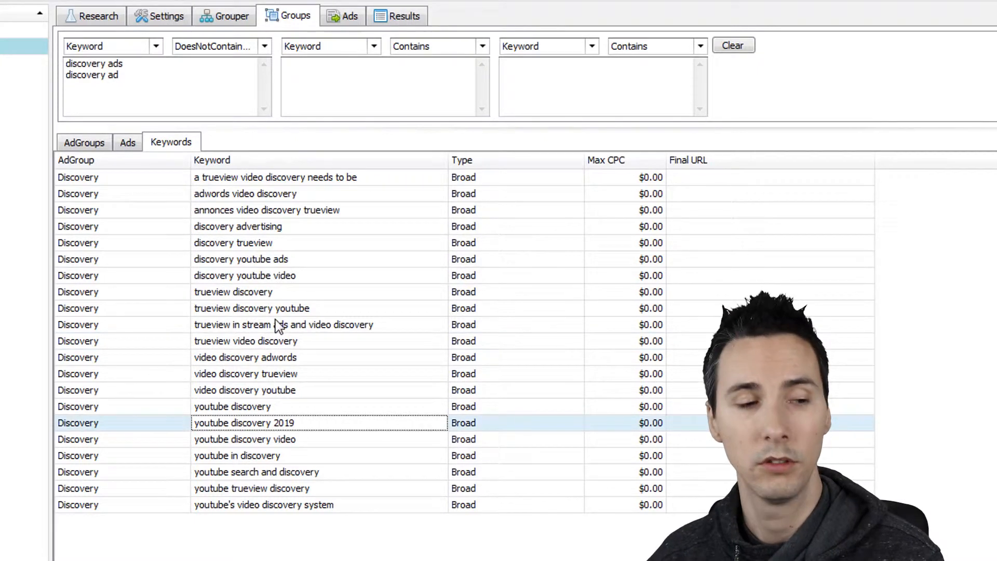
{"action": "left_click", "coordinate": [279, 307]}
- Clear both excluded phrases from the keyword filter
{"action": "left_click", "coordinate": [218, 96]}
{"action": "key", "text": "ctrl+a"}
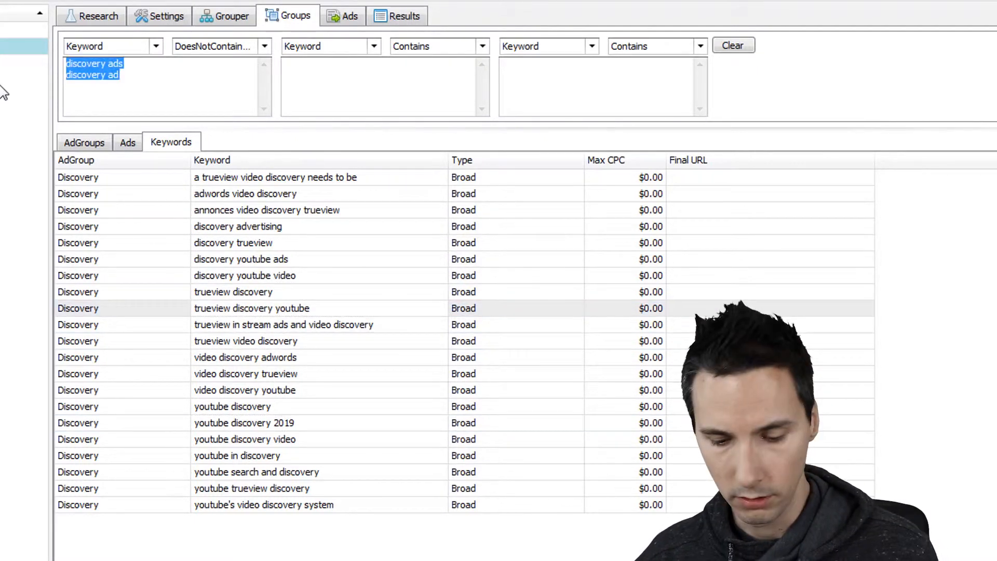
{"action": "key", "text": "BackSpace"}
- Return to the grouper, preview the one-word "stream" group, and look through the whole frequency list
{"action": "left_click", "coordinate": [232, 18]}
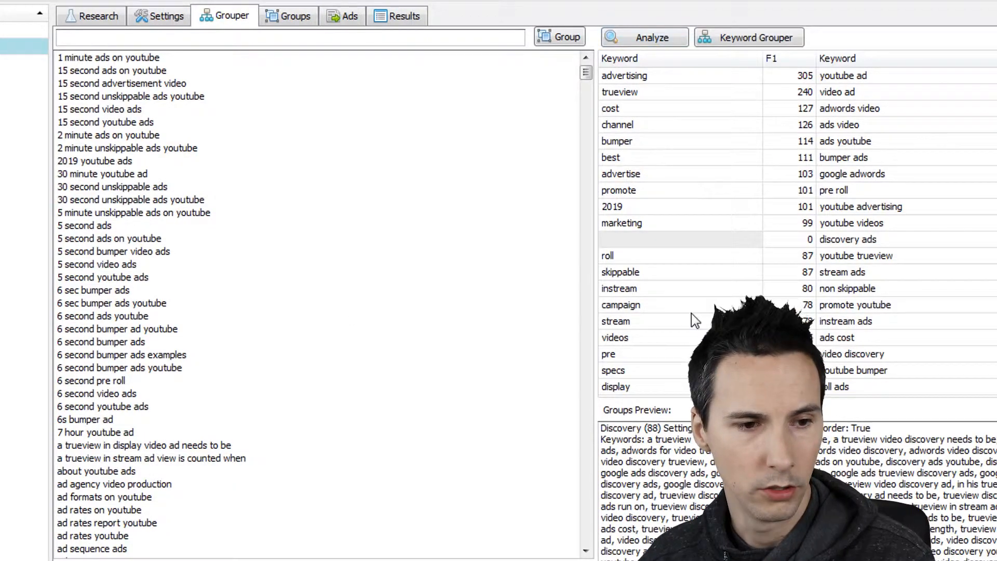
{"action": "left_click", "coordinate": [680, 322]}
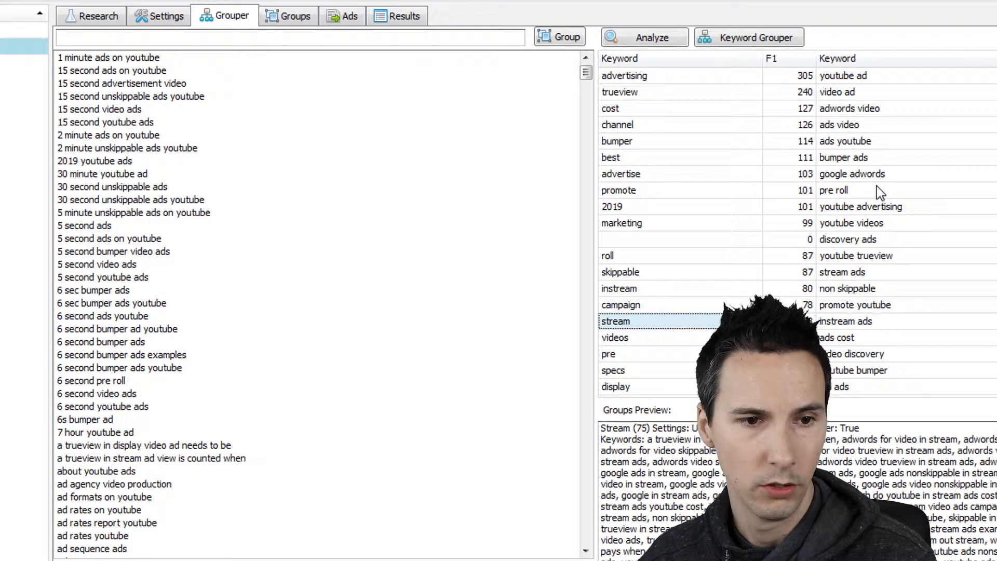
{"action": "scroll", "coordinate": [886, 247], "scroll_direction": "down", "scroll_amount": 8}
{"action": "scroll", "coordinate": [891, 250], "scroll_direction": "down", "scroll_amount": 10}
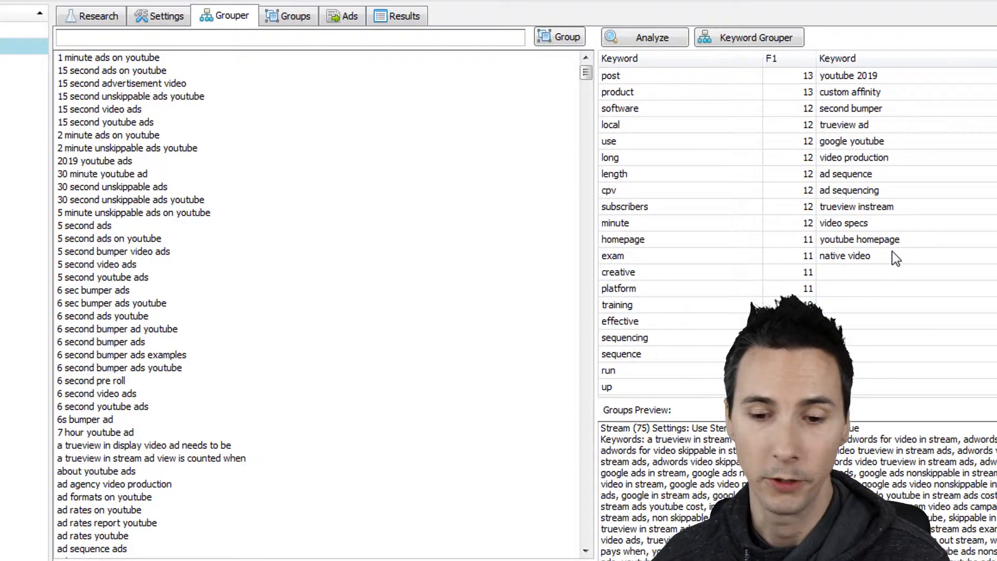
{"action": "scroll", "coordinate": [920, 186], "scroll_direction": "up", "scroll_amount": 20}
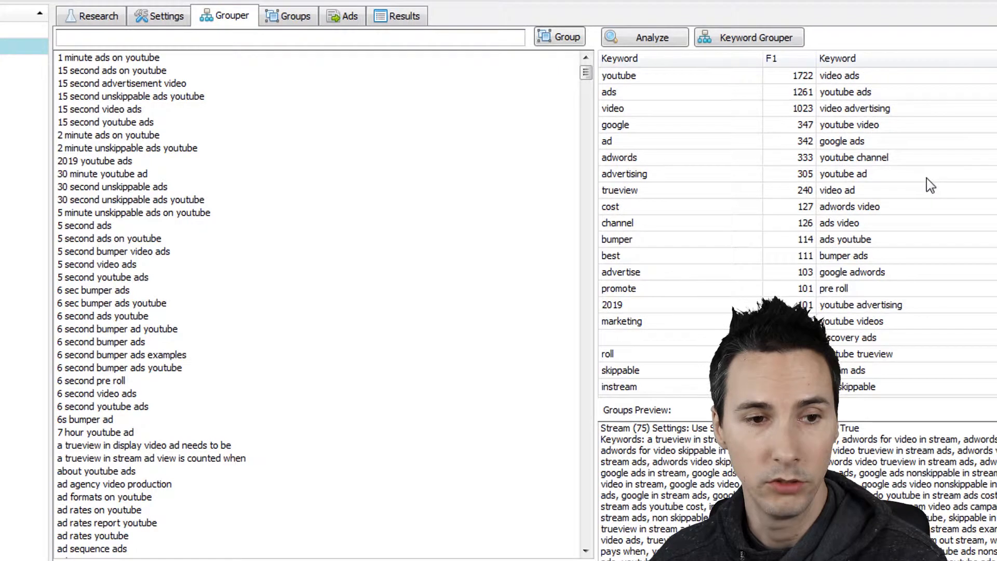
- Remove "in" from the stop words in the keyword grouping settings
{"action": "left_click", "coordinate": [179, 19]}
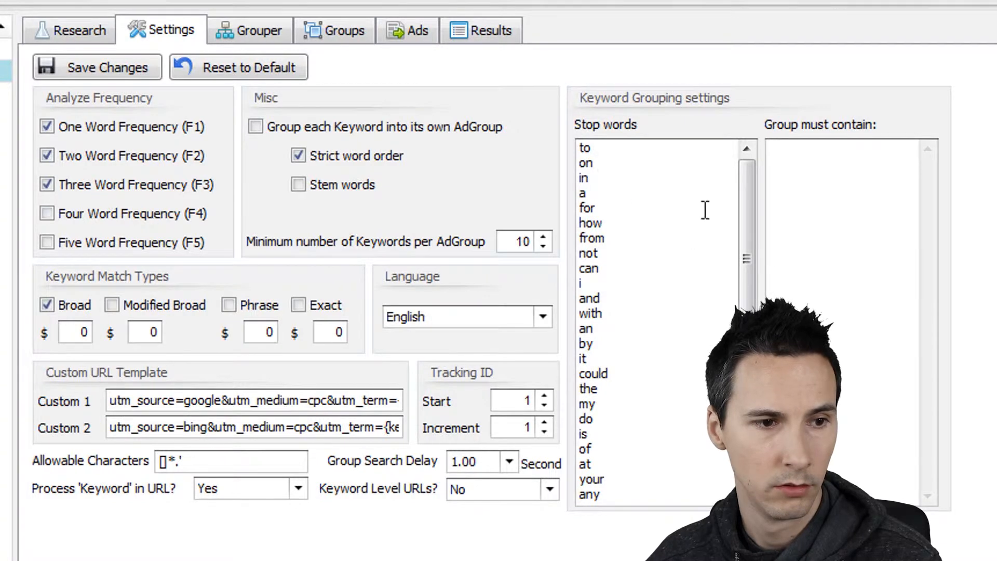
{"action": "double_click", "coordinate": [580, 176]}
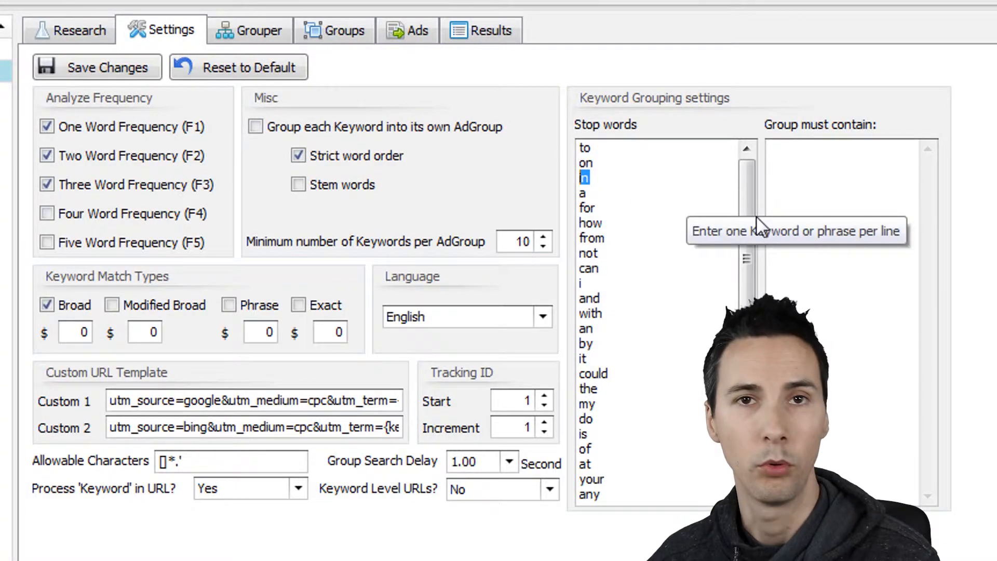
{"action": "key", "text": "BackSpace"}
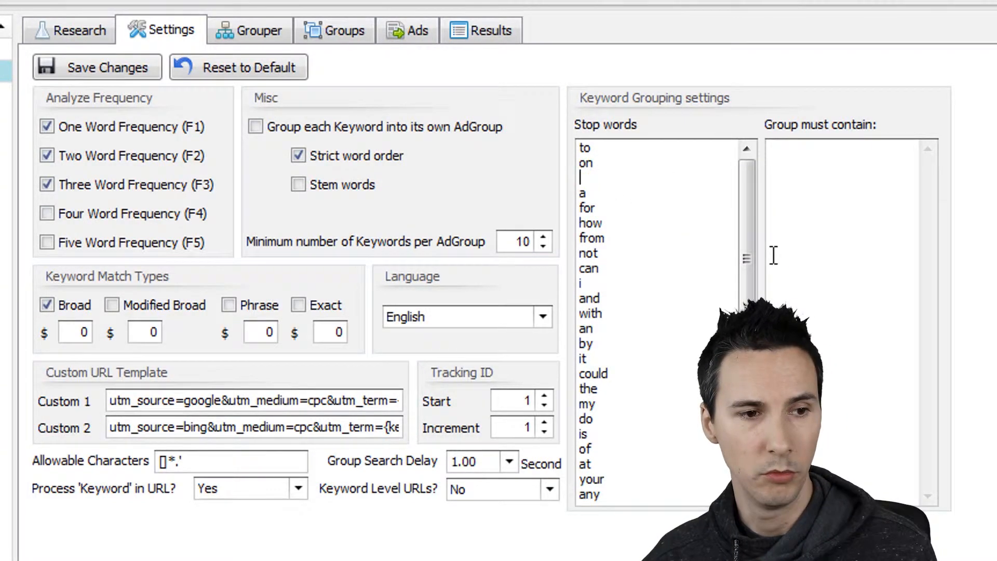
- Delete the leftover blank line from the stop words, save the settings, and re-analyze the keyword frequencies
{"action": "key", "text": "BackSpace"}
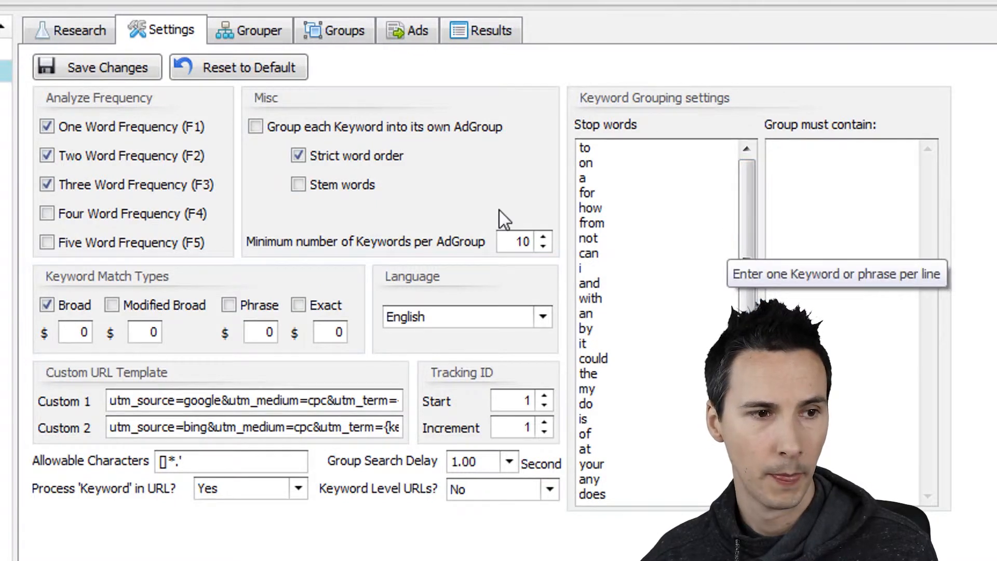
{"action": "left_click", "coordinate": [142, 70]}
{"action": "left_click", "coordinate": [288, 30]}
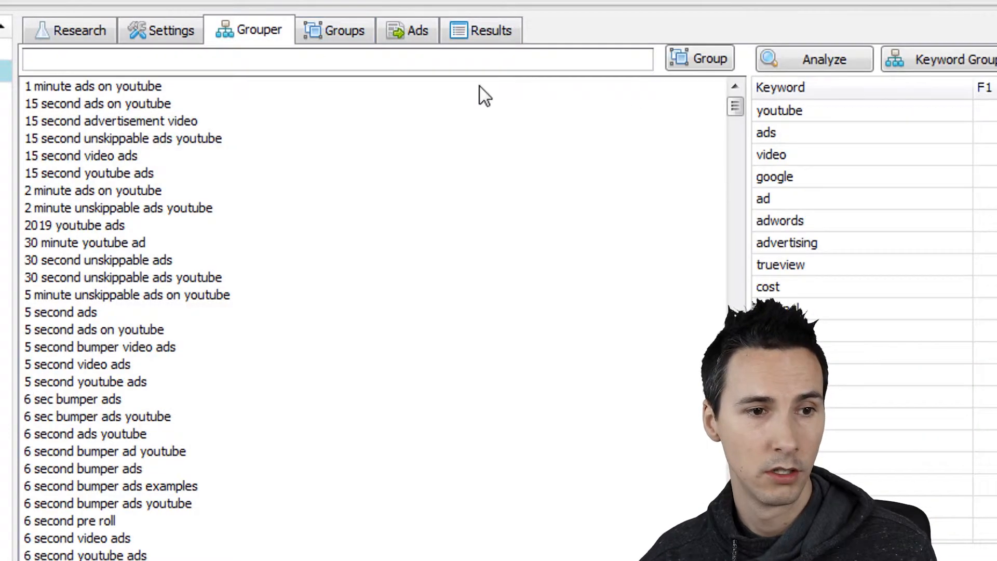
{"action": "left_click", "coordinate": [844, 57]}
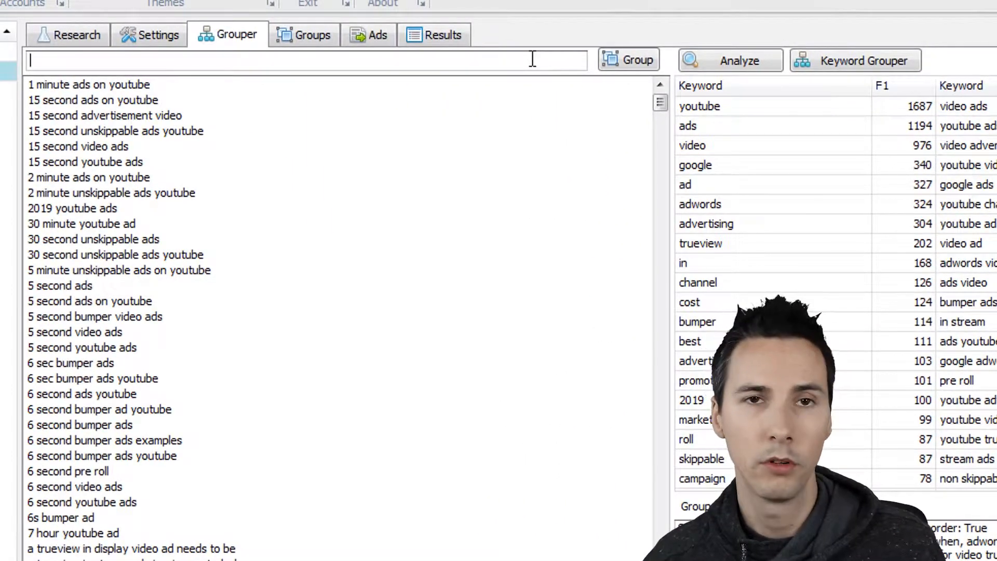
- Filter the keywords by "in" and compare the previews of the "instream" and "in stream" groups
{"action": "type", "text": "in"}
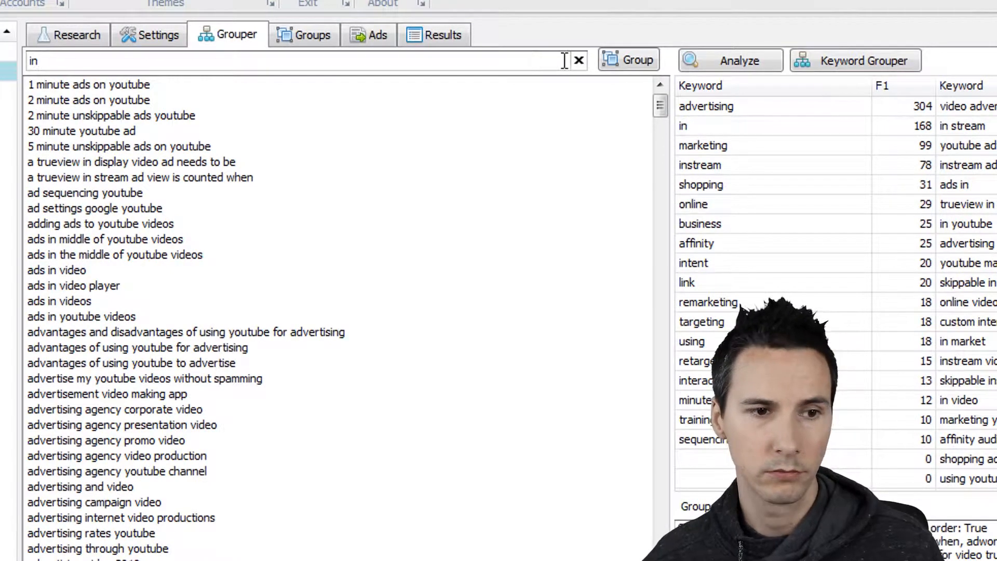
{"action": "left_click", "coordinate": [776, 165]}
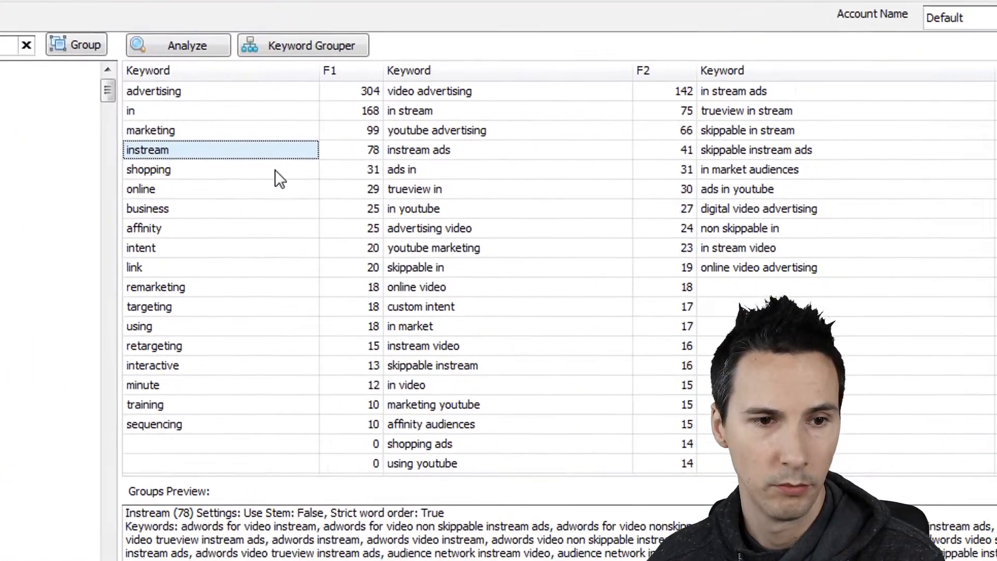
{"action": "left_click", "coordinate": [408, 113]}
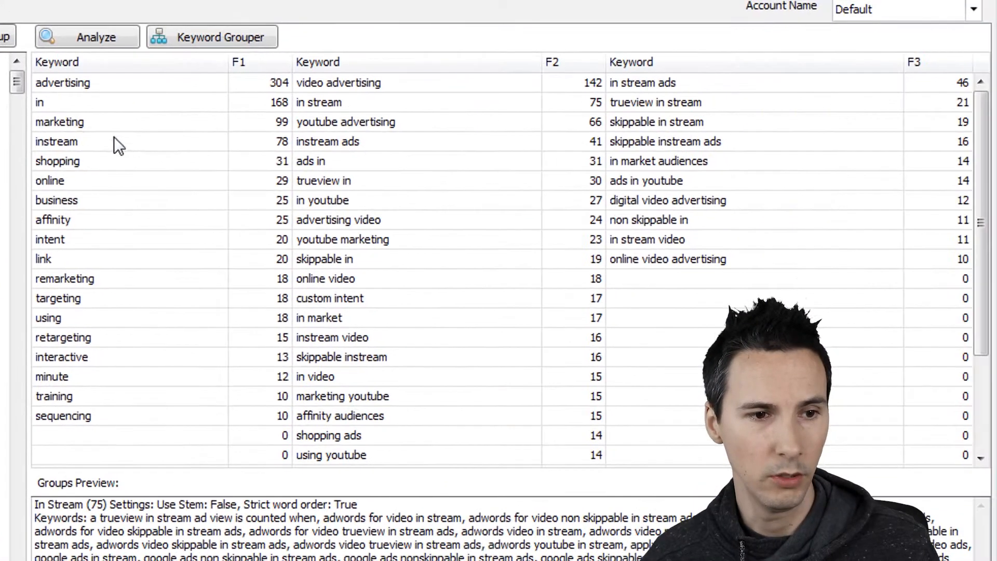
{"action": "left_click", "coordinate": [118, 146]}
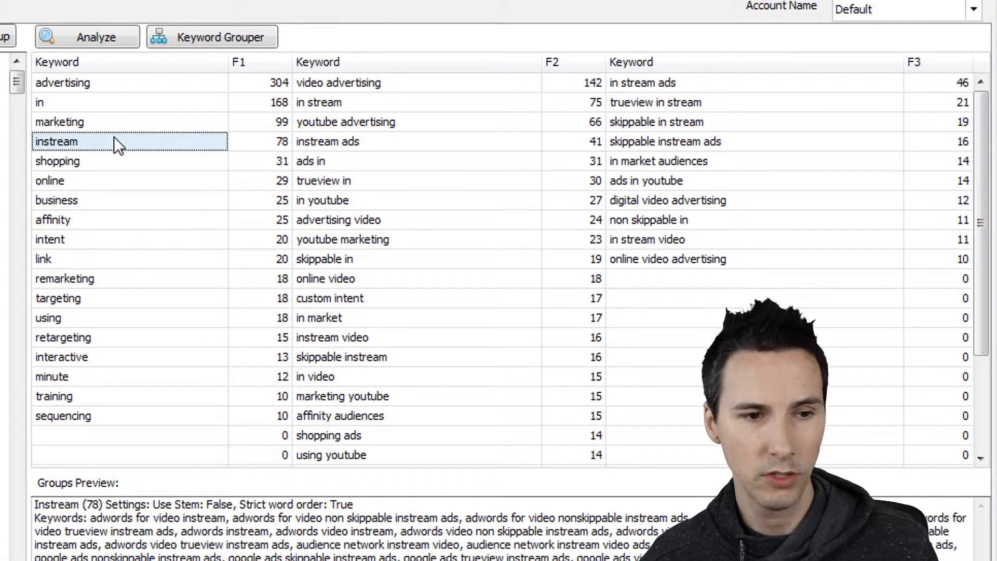
- Merge the one-word "instream" and two-word "in stream" groups into a single Instream ad group
{"action": "left_click", "coordinate": [347, 105]}
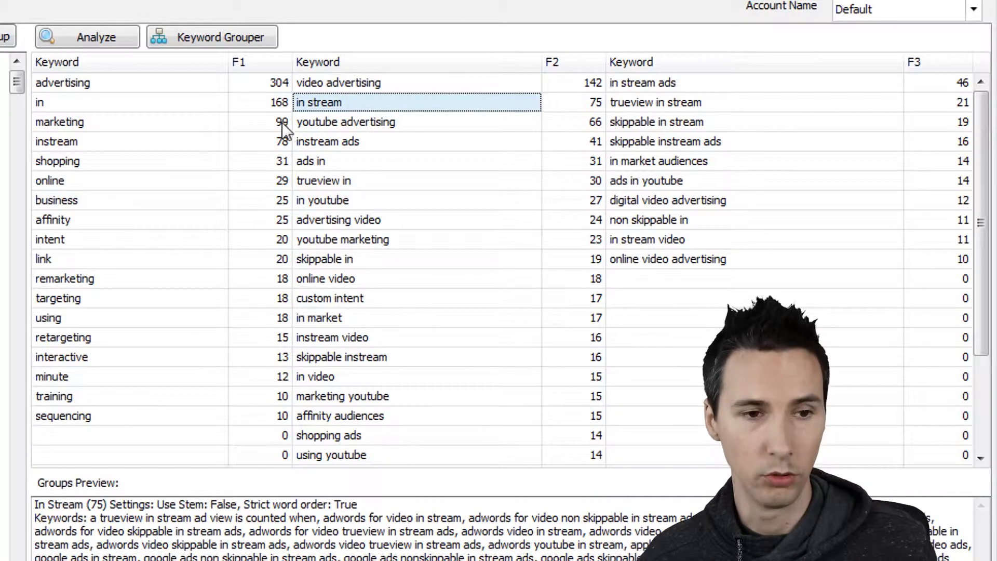
{"action": "left_click", "coordinate": [94, 145]}
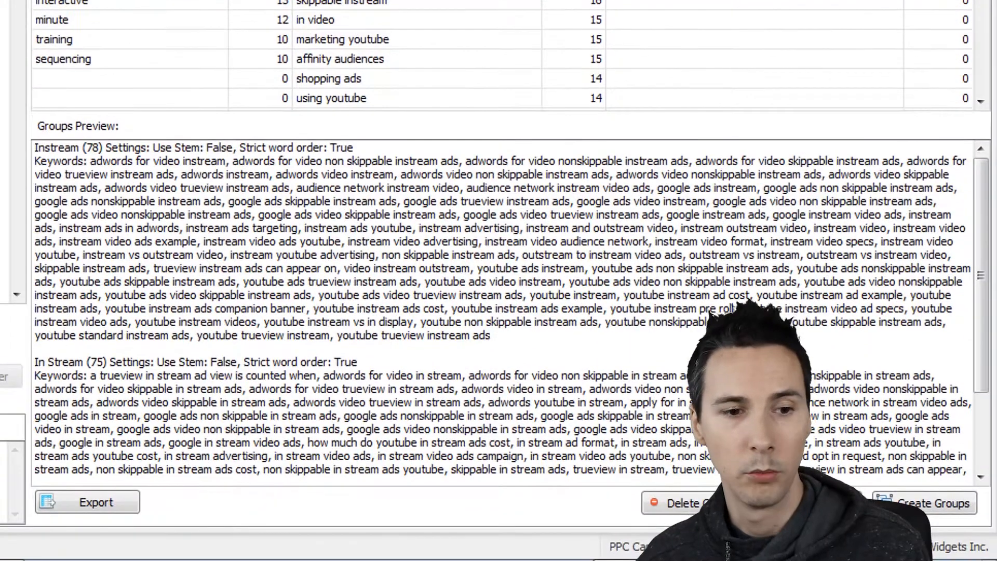
{"action": "left_click_drag", "start_coordinate": [409, 426], "coordinate": [292, 197]}
{"action": "left_click", "coordinate": [292, 197]}
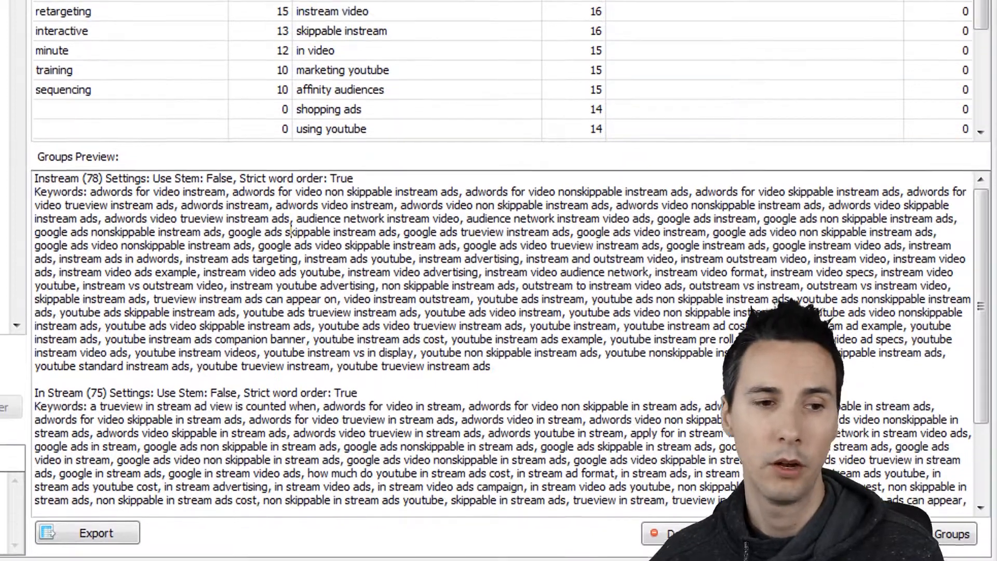
{"action": "right_click", "coordinate": [139, 101]}
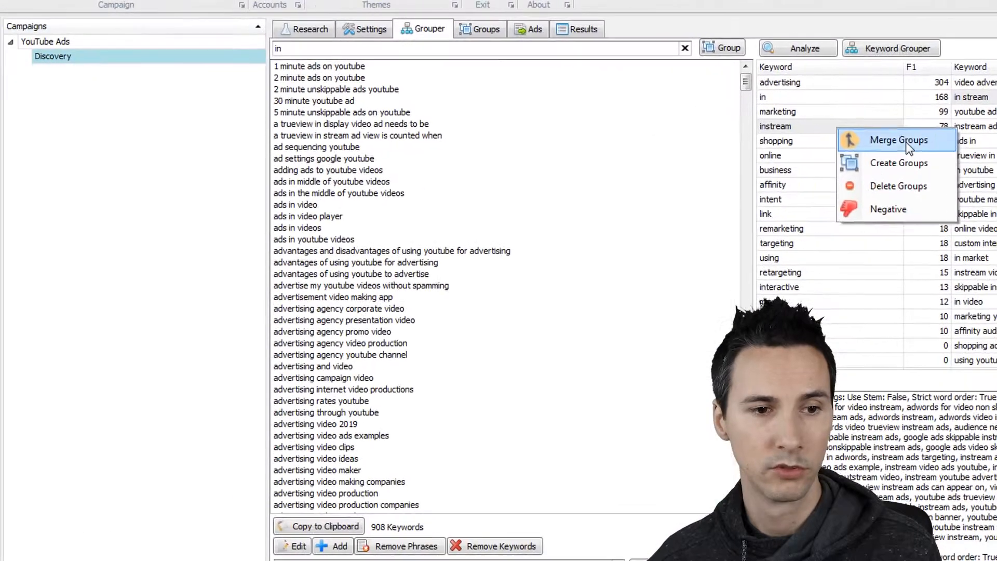
{"action": "left_click", "coordinate": [232, 189]}
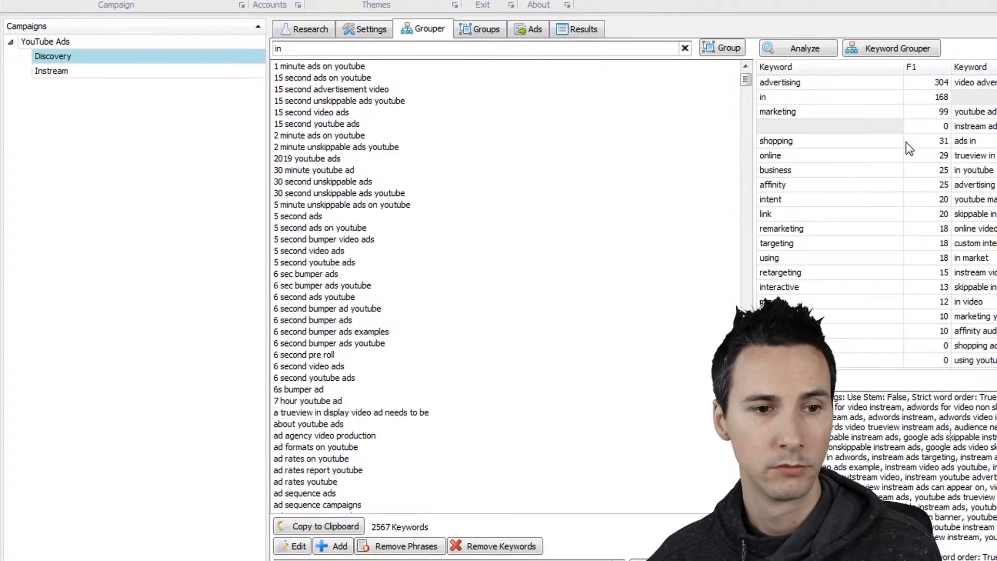
- Open the Instream ad group and review its "instream" and "in stream" keywords
{"action": "left_click", "coordinate": [92, 71]}
{"action": "left_click", "coordinate": [472, 32]}
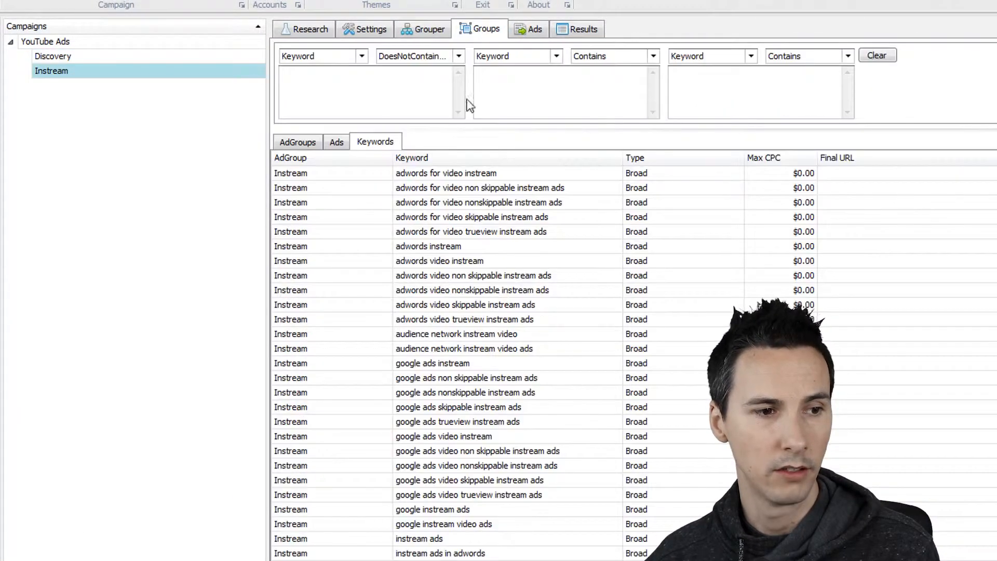
{"action": "left_click", "coordinate": [138, 71]}
{"action": "left_click", "coordinate": [373, 246]}
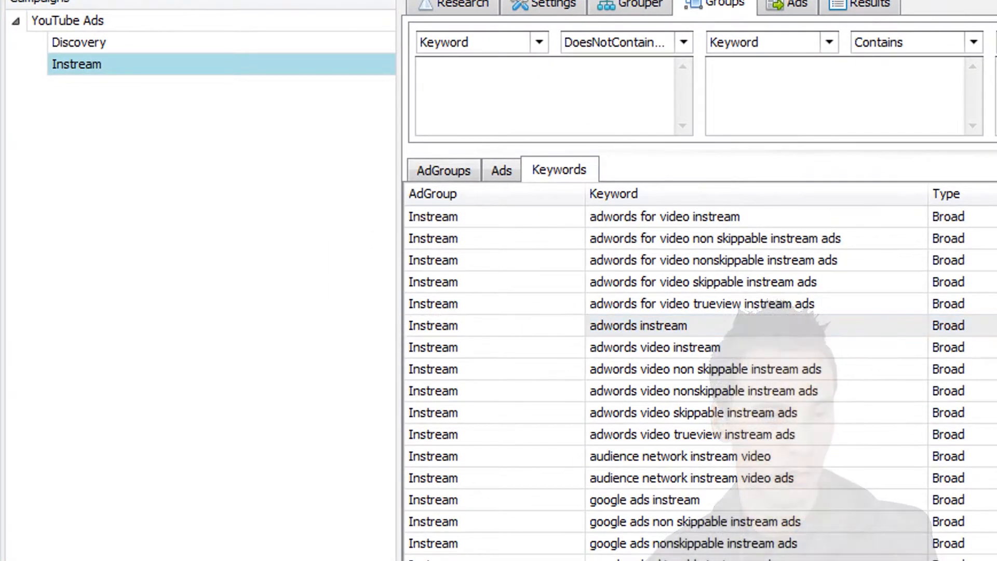
{"action": "left_click", "coordinate": [783, 460]}
{"action": "scroll", "coordinate": [793, 462], "scroll_direction": "down", "scroll_amount": 10}
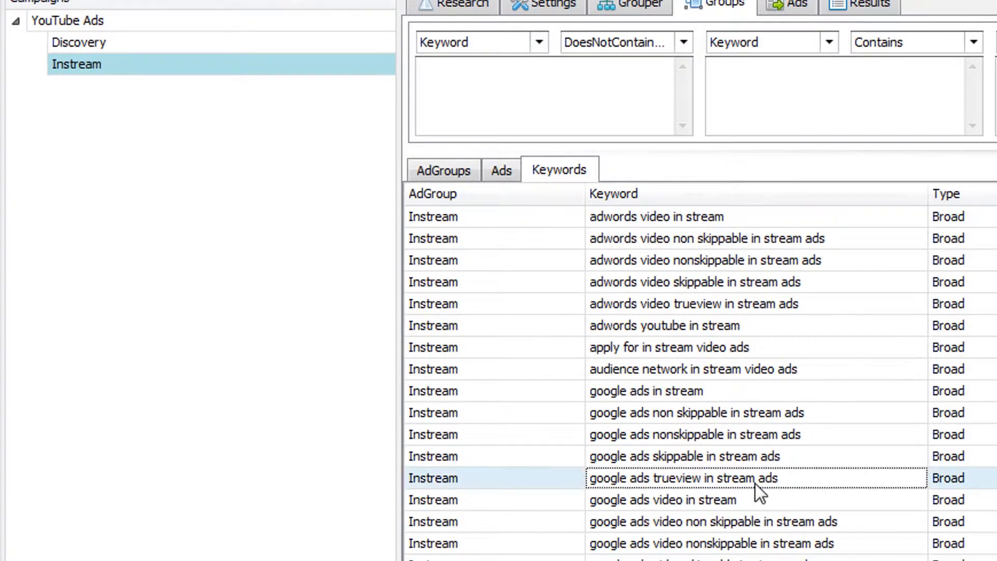
- Return to the grouper, preview the "advertising video" group, and check the actions available for "intent" and "targeting" selected together
{"action": "left_click", "coordinate": [649, 4]}
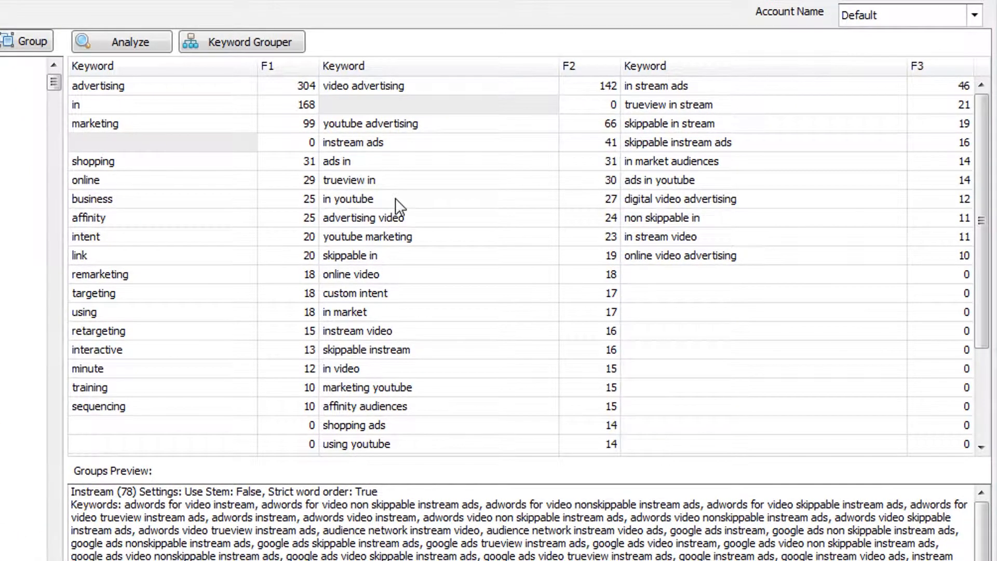
{"action": "right_click", "coordinate": [343, 193]}
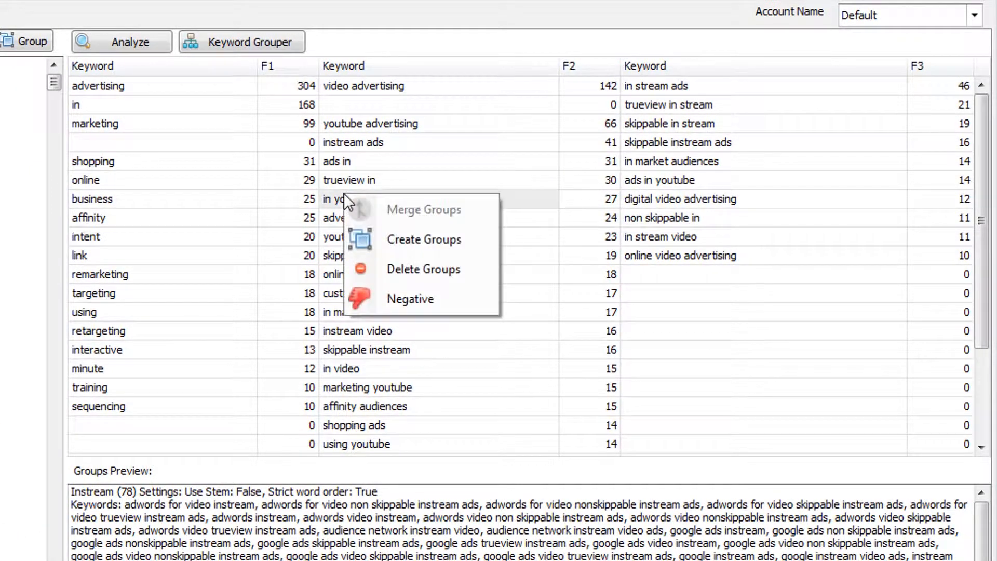
{"action": "left_click", "coordinate": [390, 165]}
{"action": "left_click", "coordinate": [395, 214]}
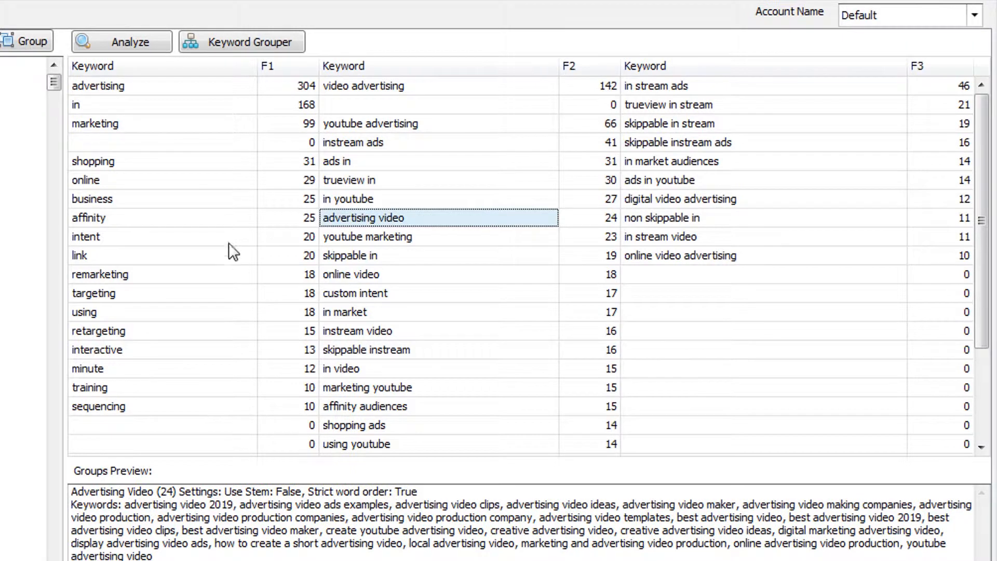
{"action": "left_click", "coordinate": [164, 235], "text": "ctrl"}
{"action": "left_click", "coordinate": [164, 295], "text": "ctrl"}
{"action": "right_click", "coordinate": [172, 296]}
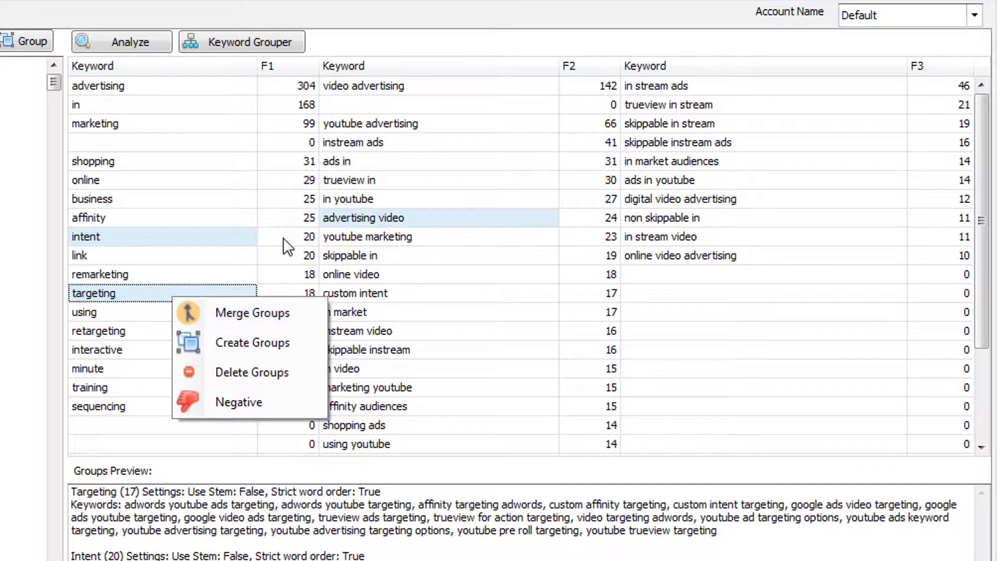
{"action": "left_click", "coordinate": [214, 236]}
- Clear the "in" filter, preview the "in" and "bumper" groups, and look through the full frequency list for unwanted terms
{"action": "left_click", "coordinate": [57, 294]}
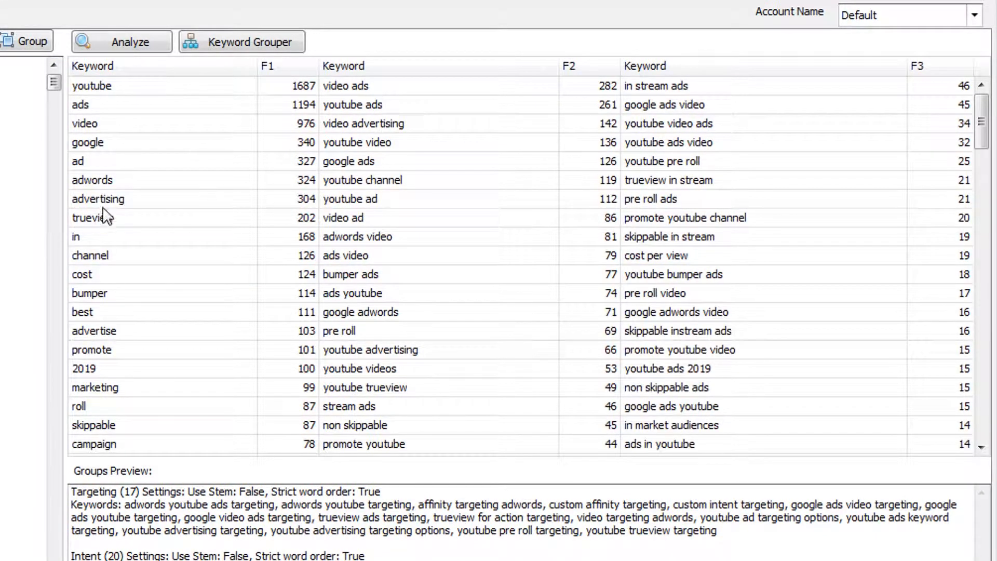
{"action": "left_click", "coordinate": [154, 241]}
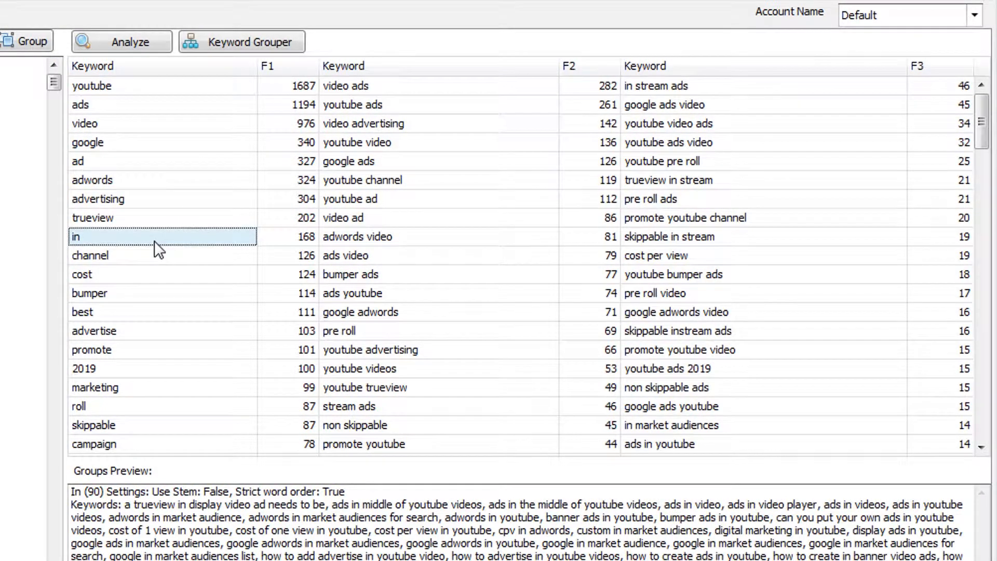
{"action": "left_click", "coordinate": [159, 280]}
{"action": "left_click", "coordinate": [163, 292]}
{"action": "scroll", "coordinate": [166, 292], "scroll_direction": "down", "scroll_amount": 12}
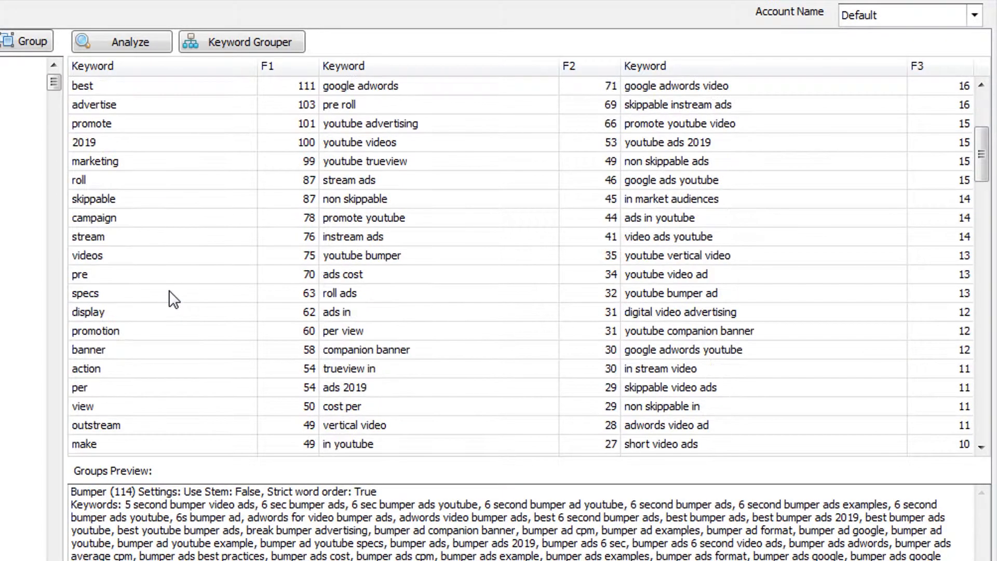
{"action": "scroll", "coordinate": [180, 298], "scroll_direction": "up", "scroll_amount": 3}
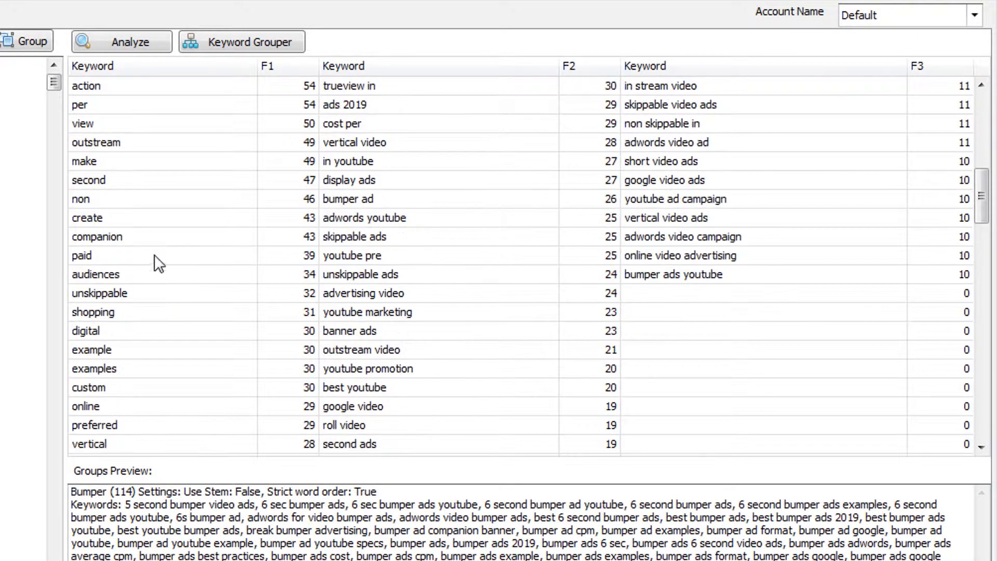
{"action": "scroll", "coordinate": [177, 289], "scroll_direction": "up", "scroll_amount": 2}
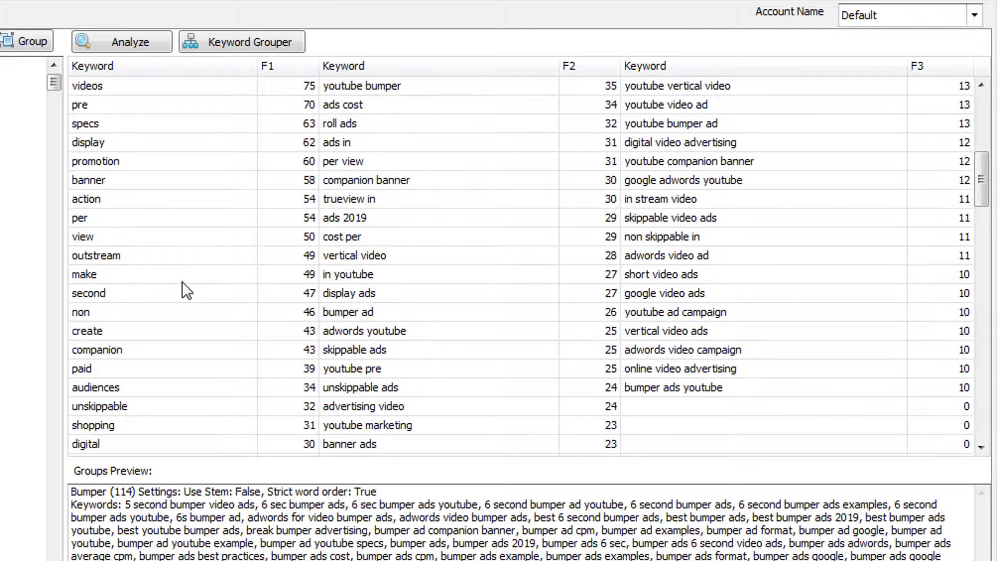
- Filter the keywords by "promo" and preview the one-word "promote" and "promotion" groups together
{"action": "left_click", "coordinate": [151, 161]}
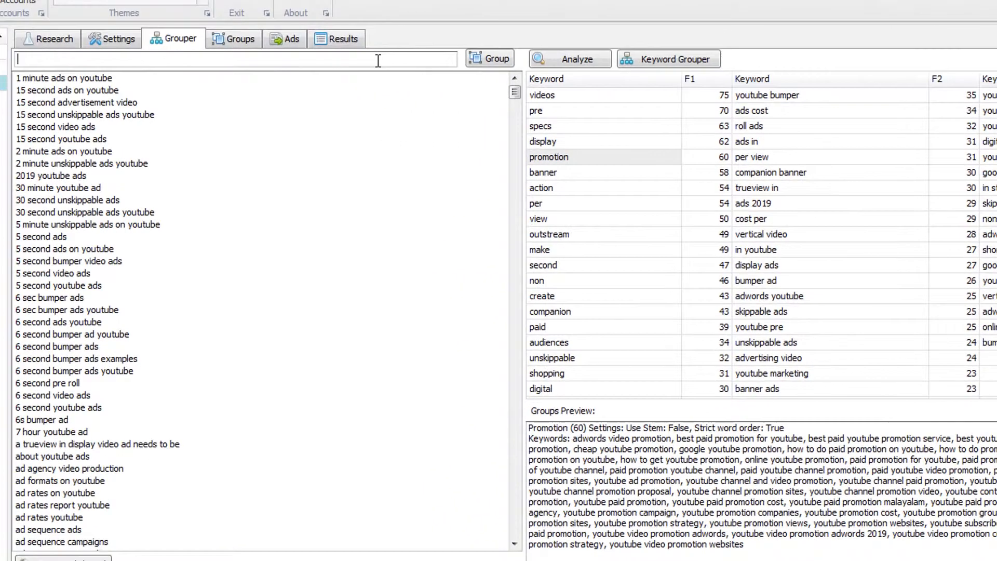
{"action": "type", "text": "promo"}
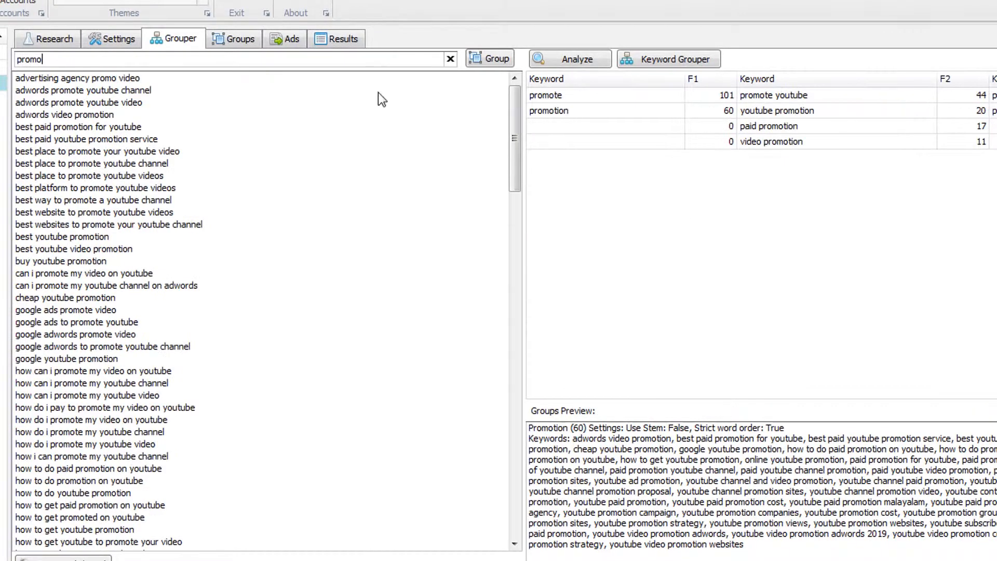
{"action": "left_click", "coordinate": [582, 99]}
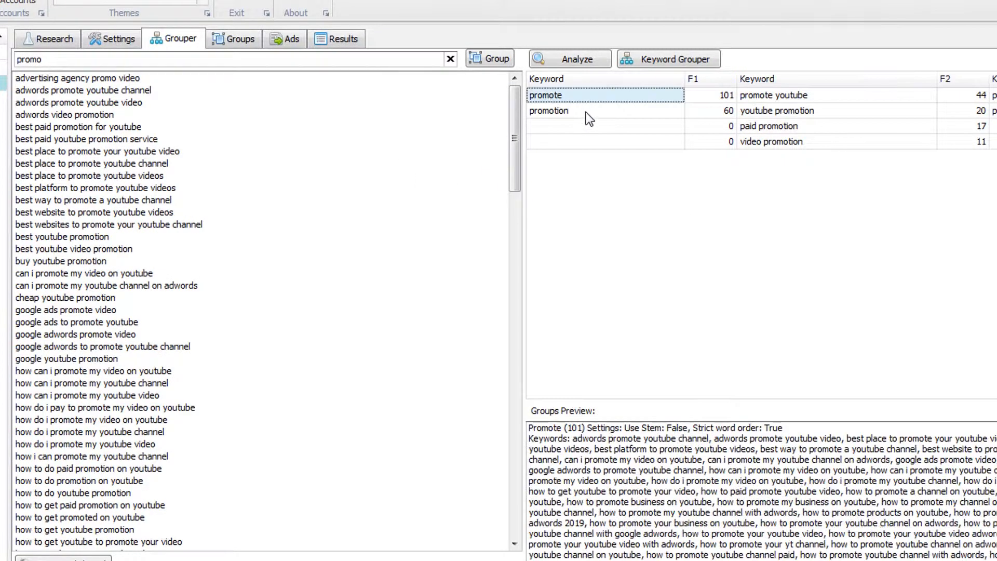
{"action": "left_click", "coordinate": [587, 112]}
{"action": "left_click", "coordinate": [626, 97], "text": "ctrl"}
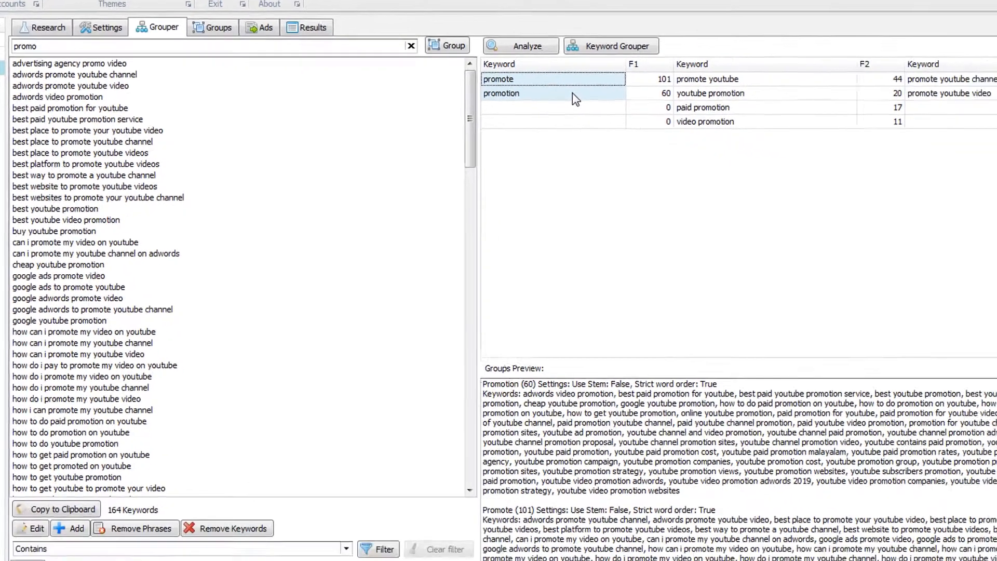
- Open the negative keyword list and add the "promote" and "promotion" groups to it as negatives
{"action": "right_click", "coordinate": [628, 115]}
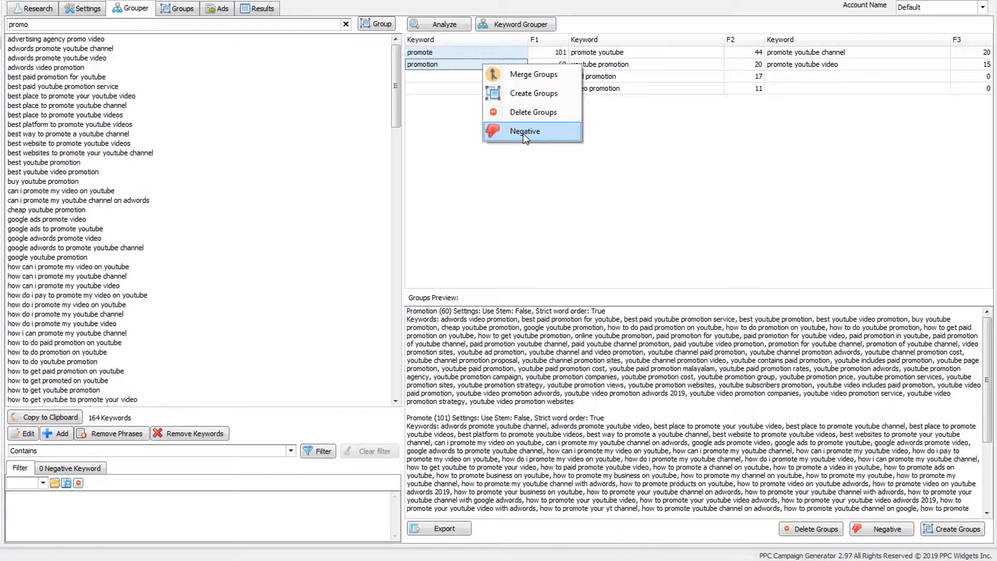
{"action": "left_click", "coordinate": [76, 474]}
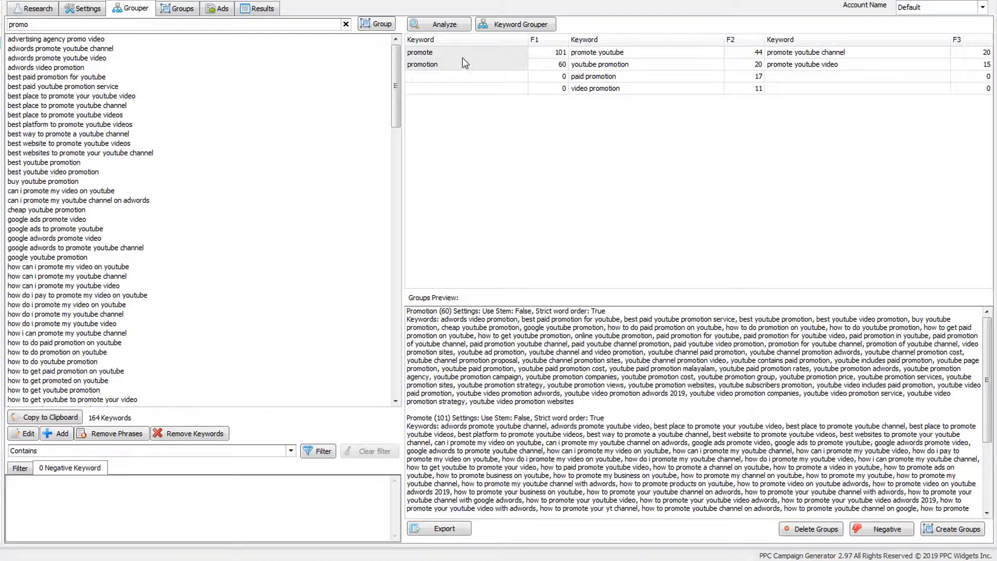
{"action": "left_click_drag", "start_coordinate": [463, 56], "coordinate": [463, 62]}
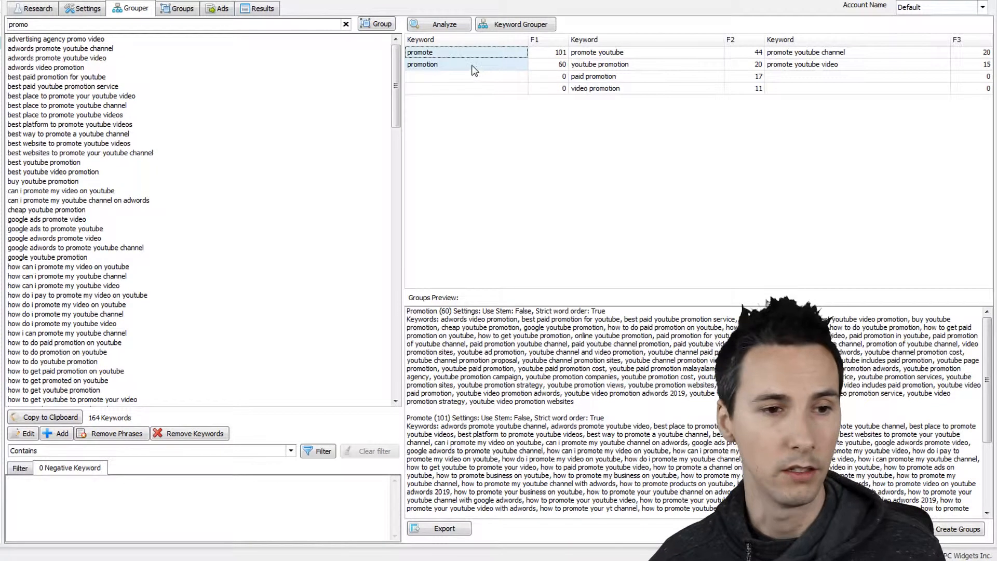
{"action": "right_click", "coordinate": [459, 64]}
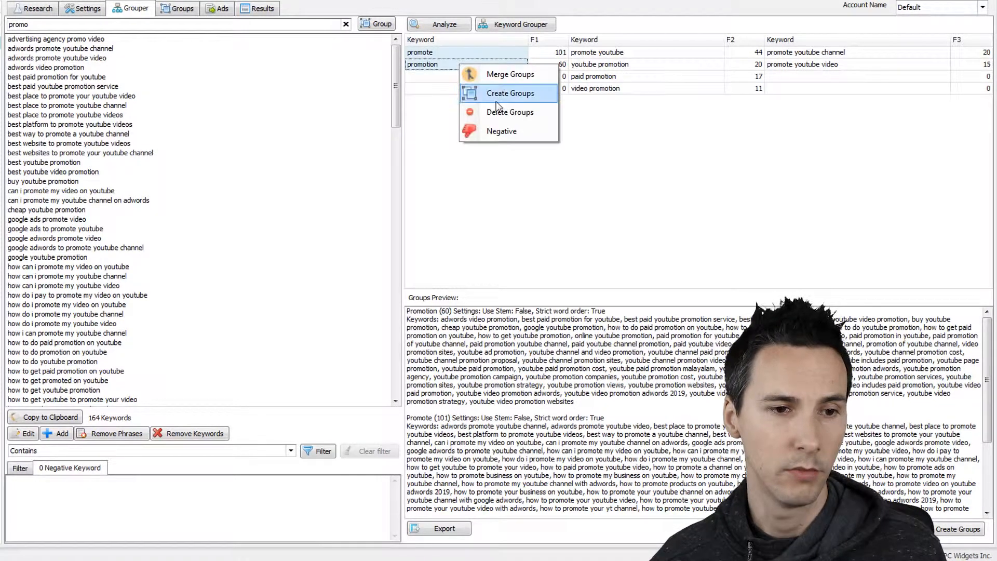
{"action": "left_click", "coordinate": [502, 132]}
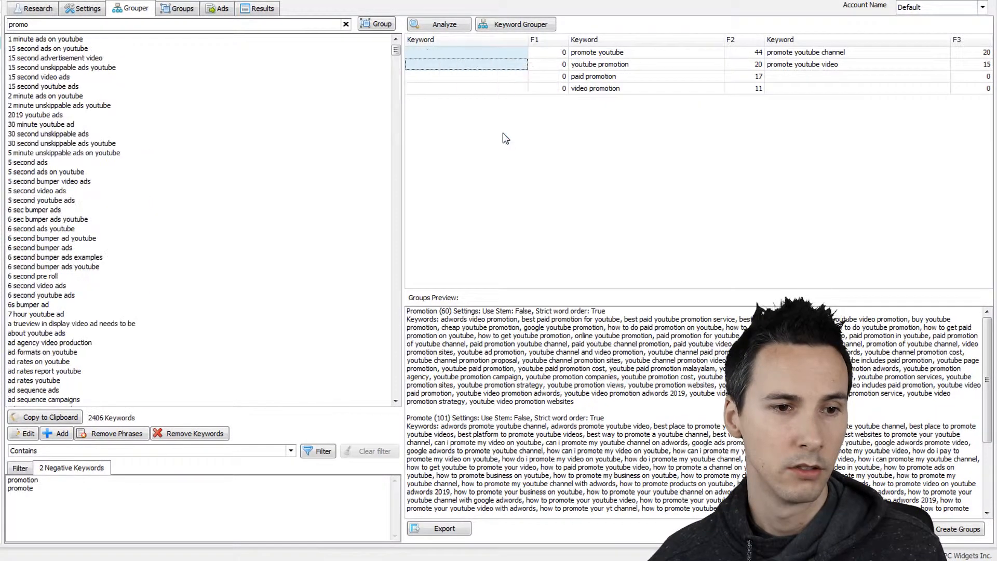
- Clear the keyword search and filter by "promo" again to check which keywords remain
{"action": "left_click", "coordinate": [346, 25]}
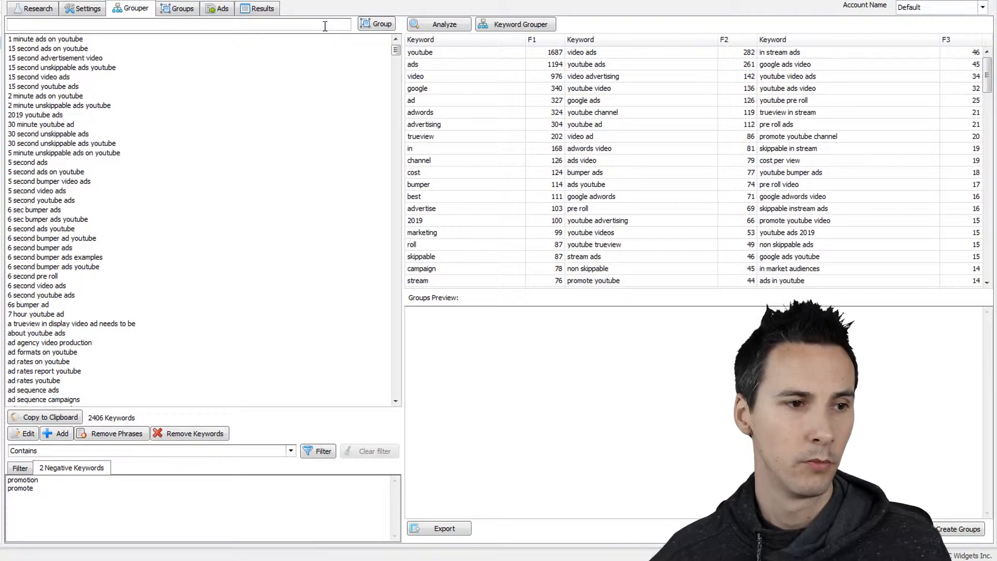
{"action": "type", "text": "promo"}
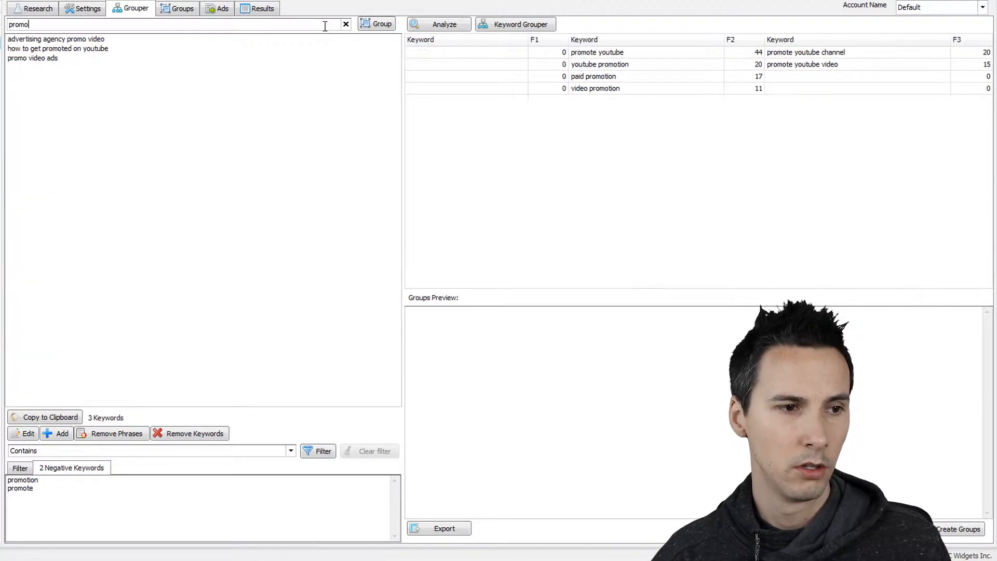
- Go through the remaining "promo" keywords one by one and compare them with the negative keyword list
{"action": "left_click", "coordinate": [107, 59]}
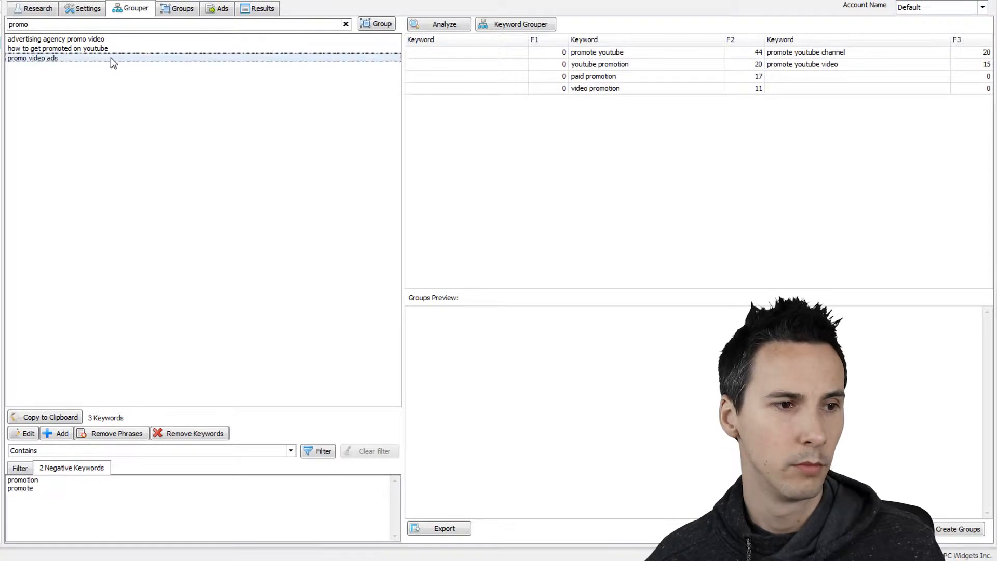
{"action": "left_click", "coordinate": [119, 48]}
{"action": "left_click", "coordinate": [123, 40]}
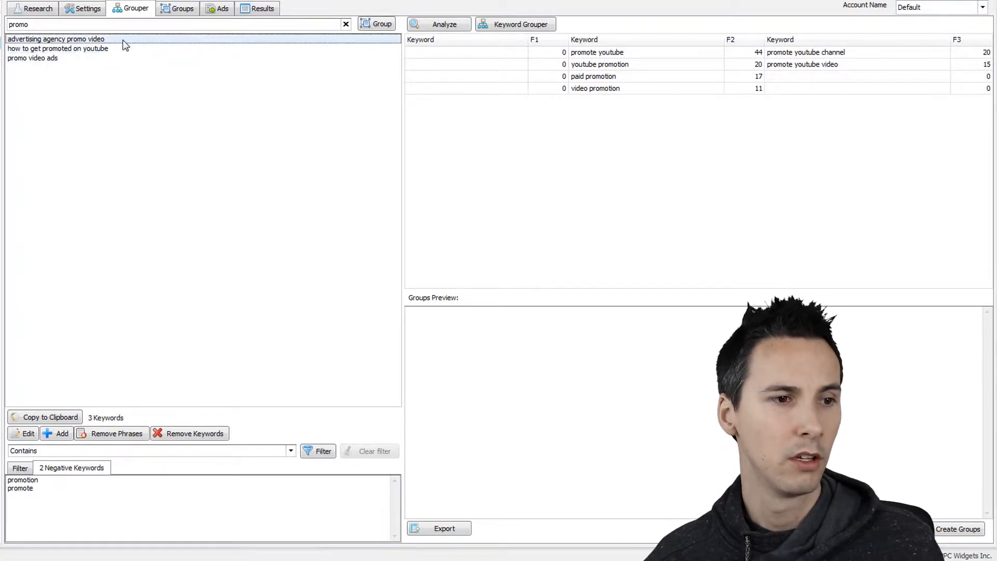
{"action": "left_click", "coordinate": [118, 51]}
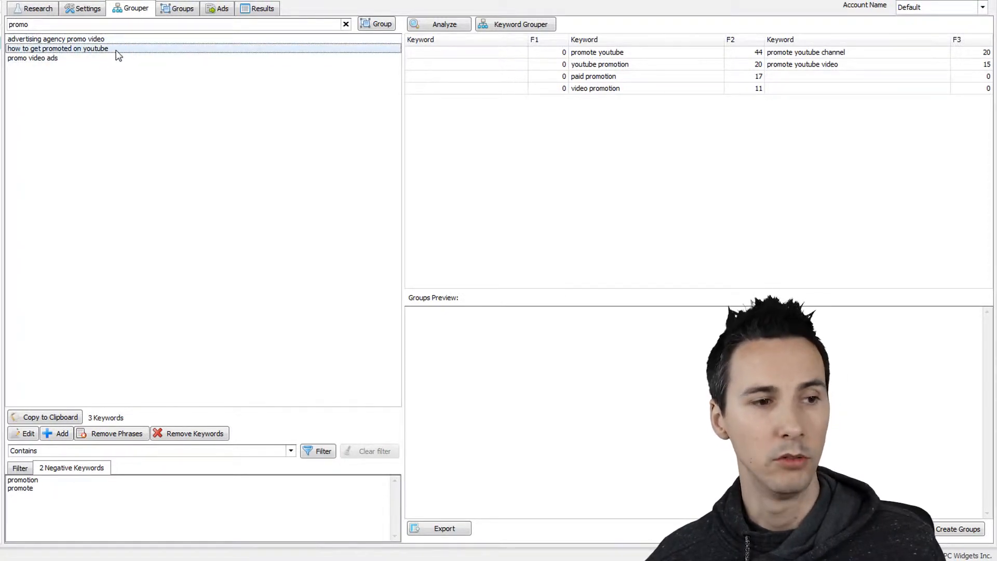
{"action": "left_click", "coordinate": [73, 478]}
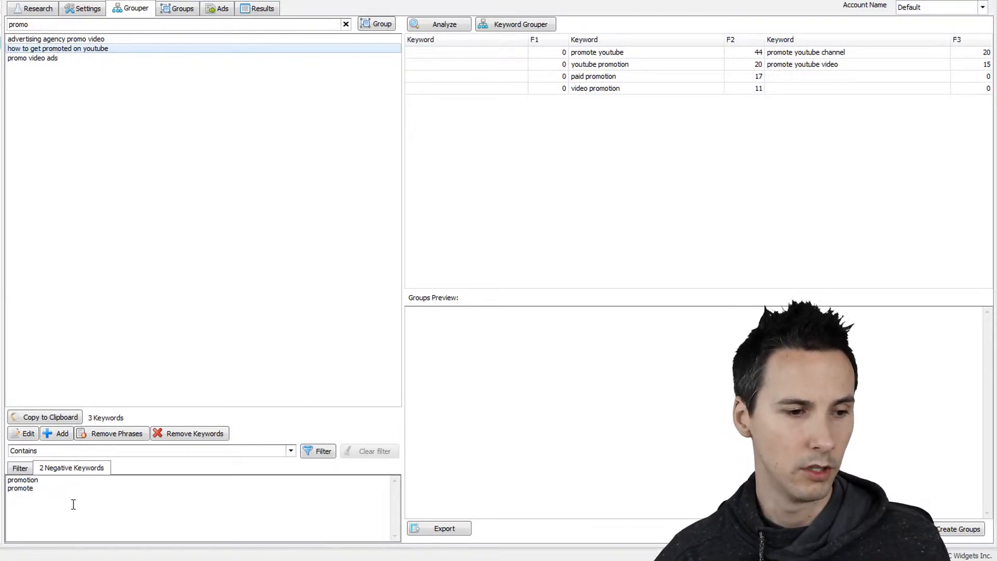
- Clear the "promo" search and filter the keywords by the full word "promoted" using the ContainsFullWord match option
{"action": "left_click", "coordinate": [30, 468]}
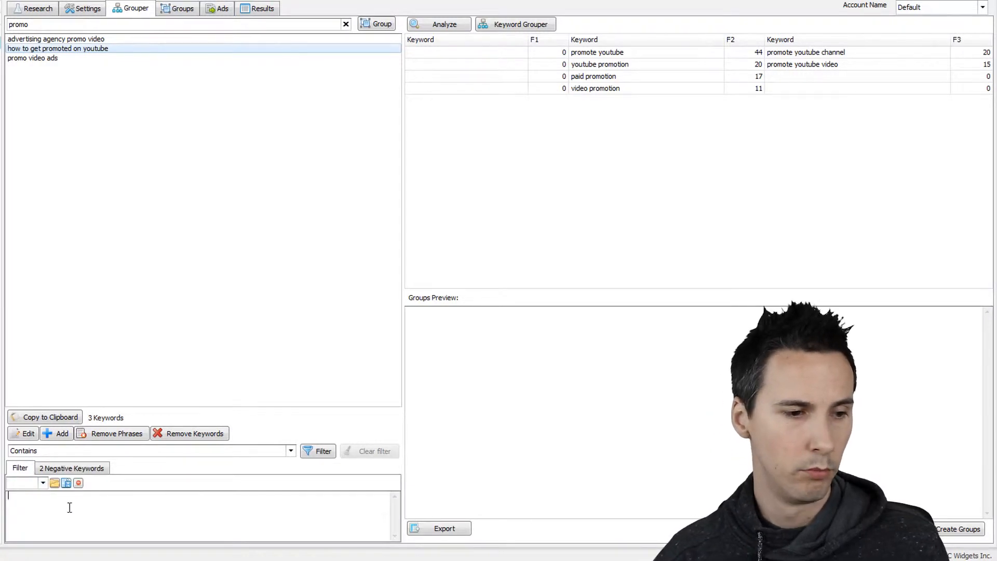
{"action": "type", "text": "promoted"}
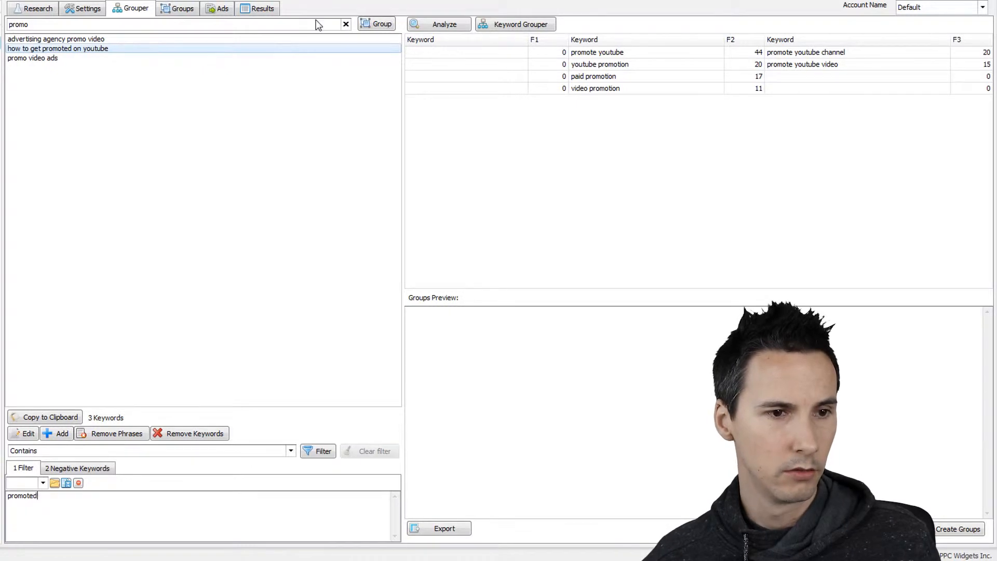
{"action": "left_click", "coordinate": [346, 24]}
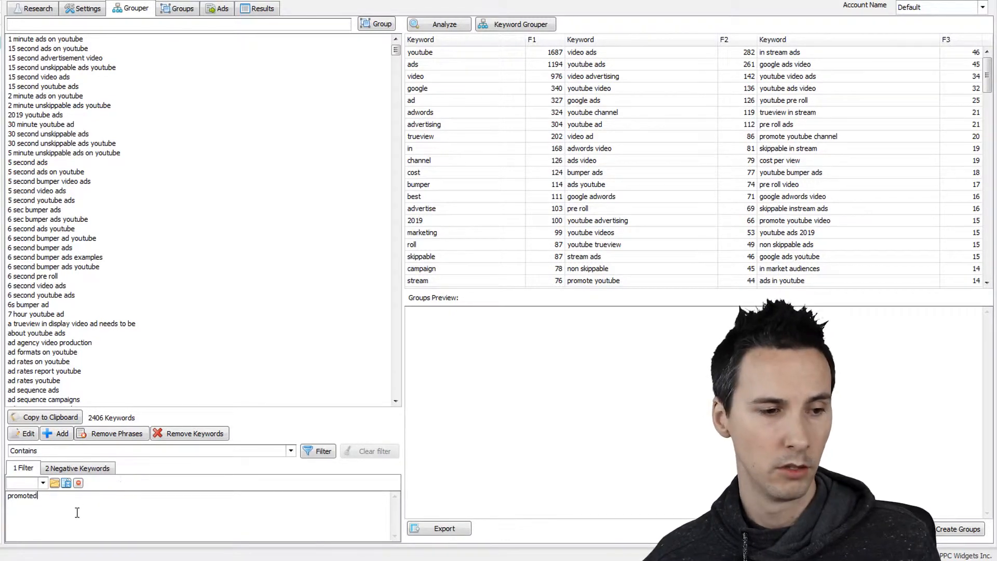
{"action": "left_click_drag", "start_coordinate": [47, 504], "coordinate": [9, 496]}
{"action": "left_click", "coordinate": [58, 519]}
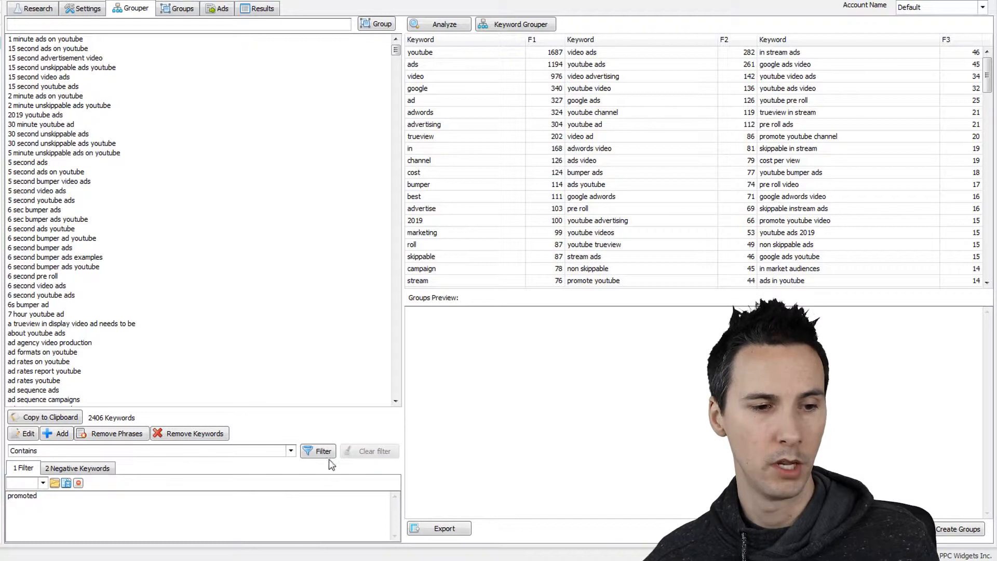
{"action": "left_click", "coordinate": [291, 451]}
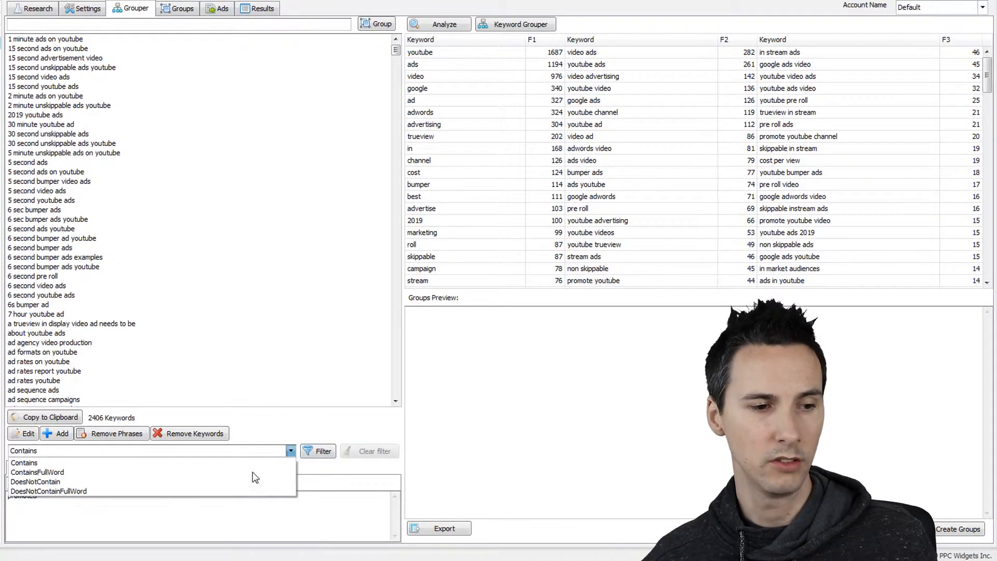
{"action": "left_click", "coordinate": [169, 472]}
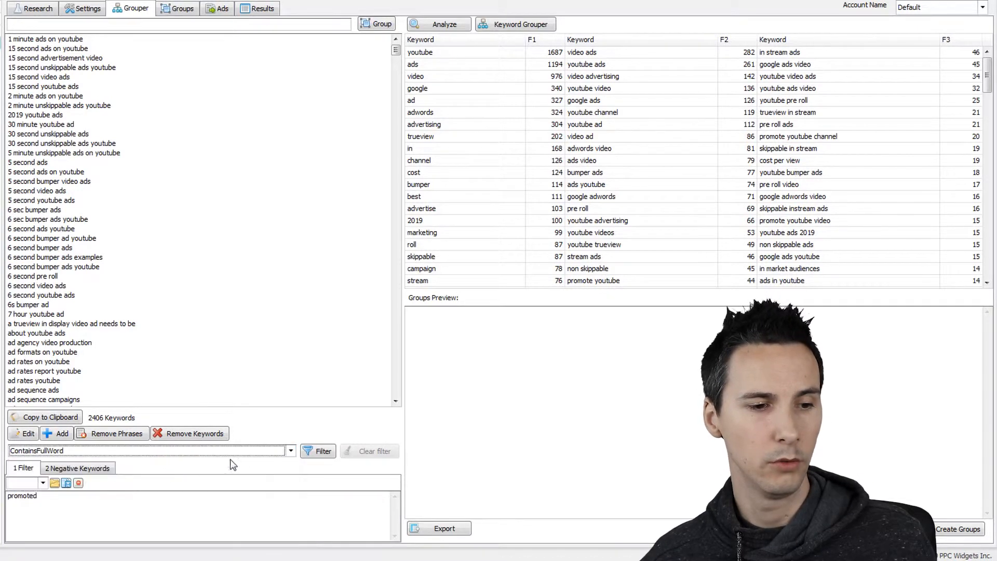
{"action": "left_click", "coordinate": [324, 452]}
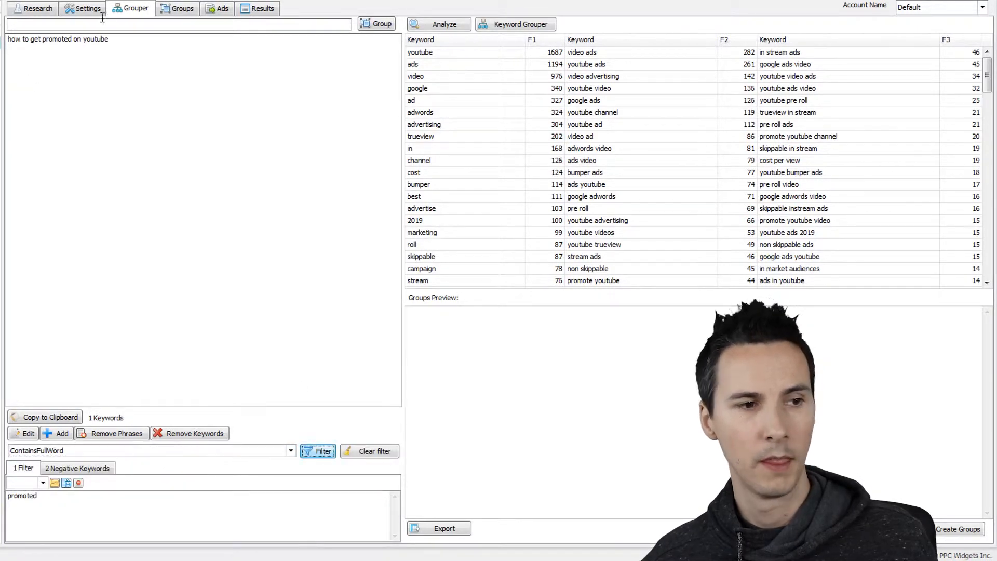
- Delete the keyword "how to get promoted on youtube", rerun the "promoted" filter as a check, and clear the filter
{"action": "left_click", "coordinate": [108, 39]}
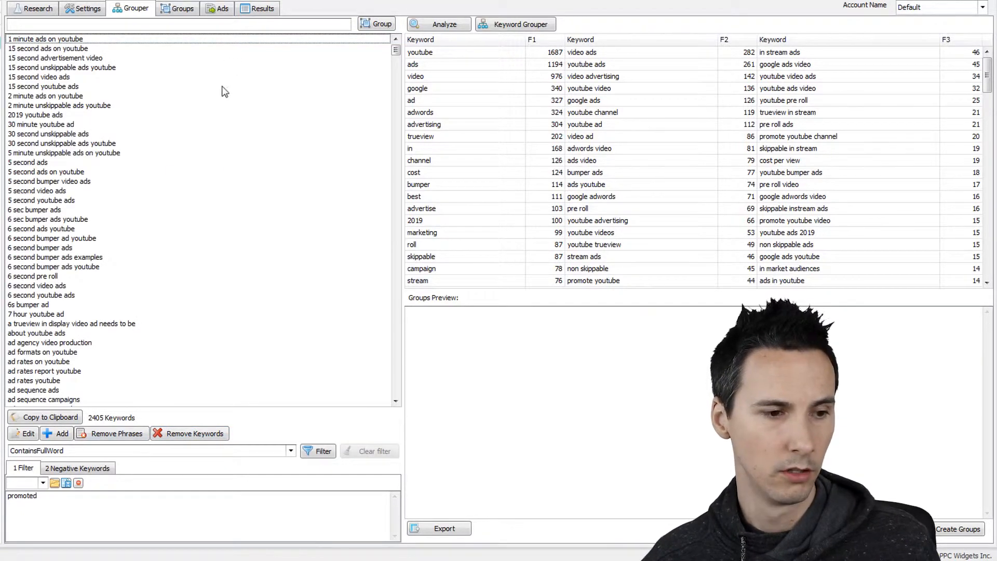
{"action": "left_click", "coordinate": [163, 512]}
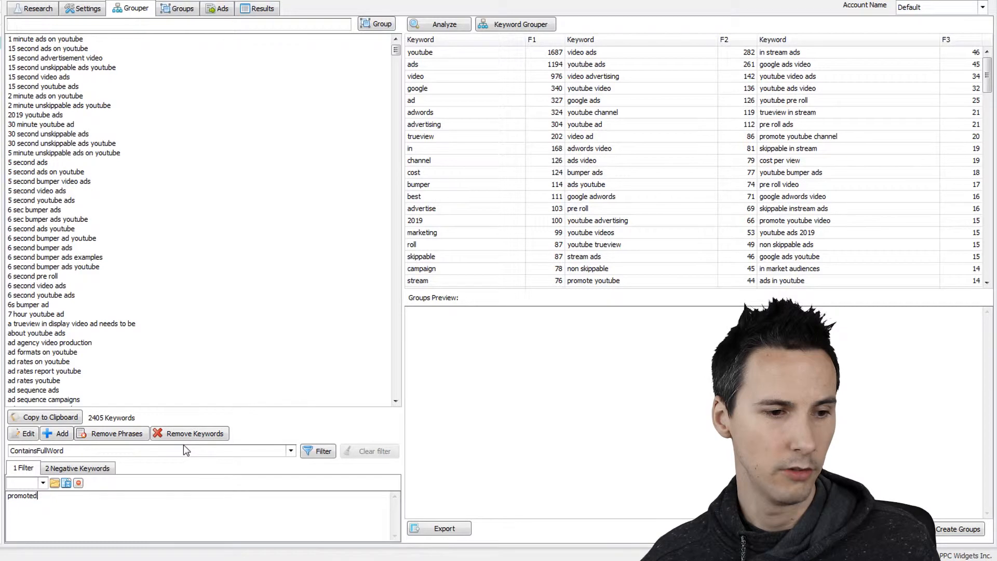
{"action": "left_click", "coordinate": [322, 451]}
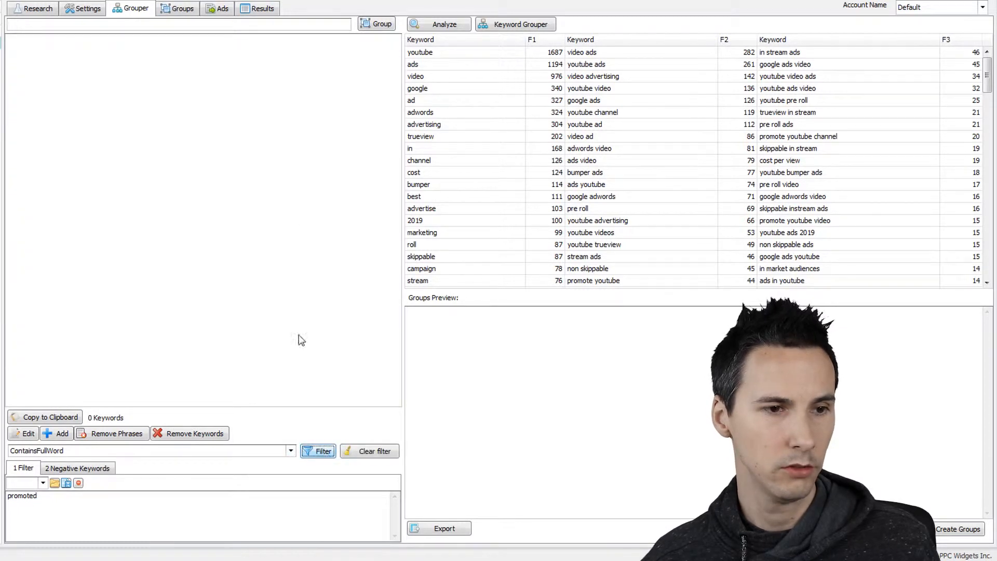
{"action": "left_click", "coordinate": [358, 452]}
- Move the term "promoted" from the filter phrases to the end of the negative keyword list
{"action": "left_click", "coordinate": [54, 510]}
{"action": "key", "text": "ctrl+a"}
{"action": "key", "text": "ctrl+c"}
{"action": "key", "text": "BackSpace"}
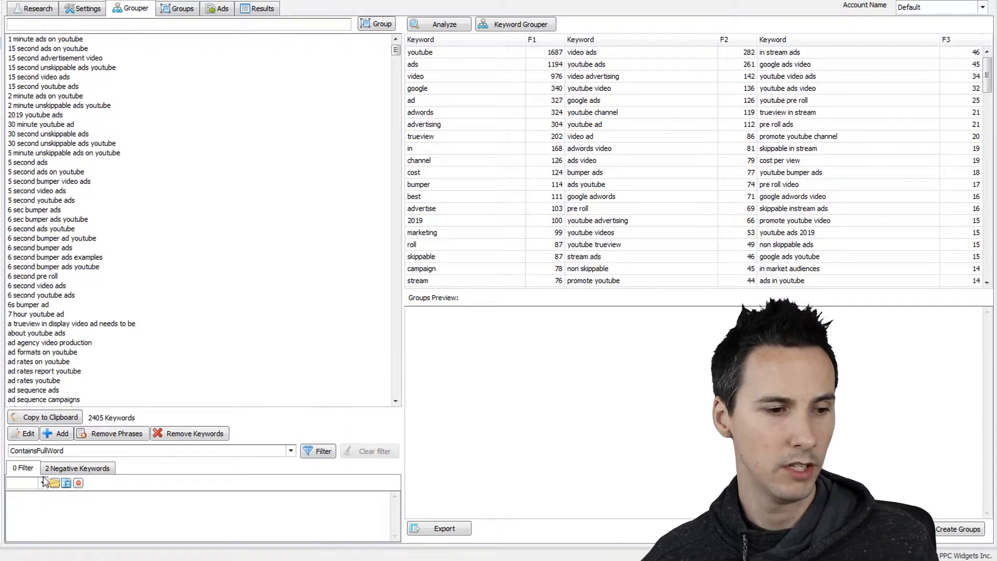
{"action": "left_click", "coordinate": [74, 469]}
{"action": "left_click", "coordinate": [103, 501]}
{"action": "key", "text": "ctrl+v"}
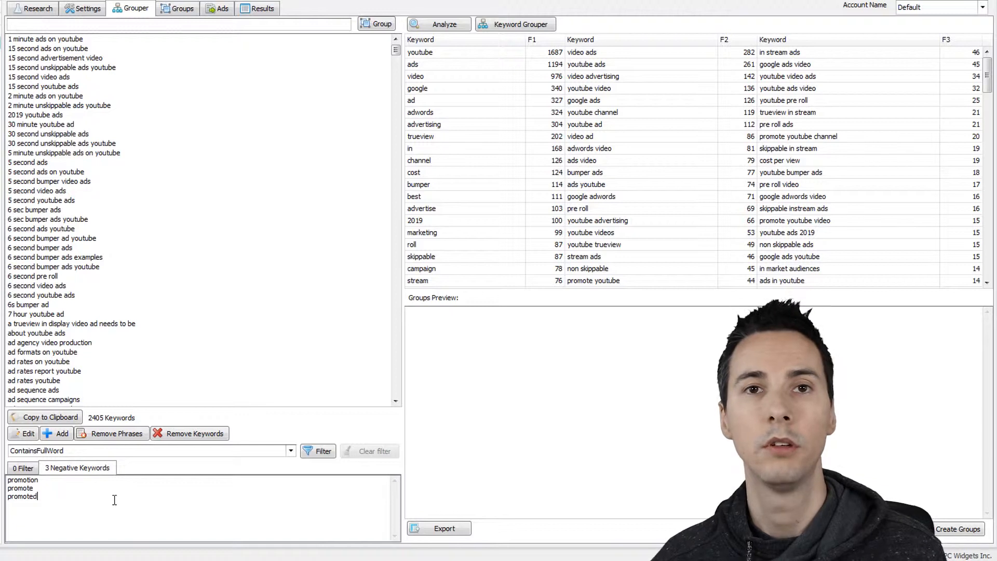
{"action": "left_click", "coordinate": [155, 162]}
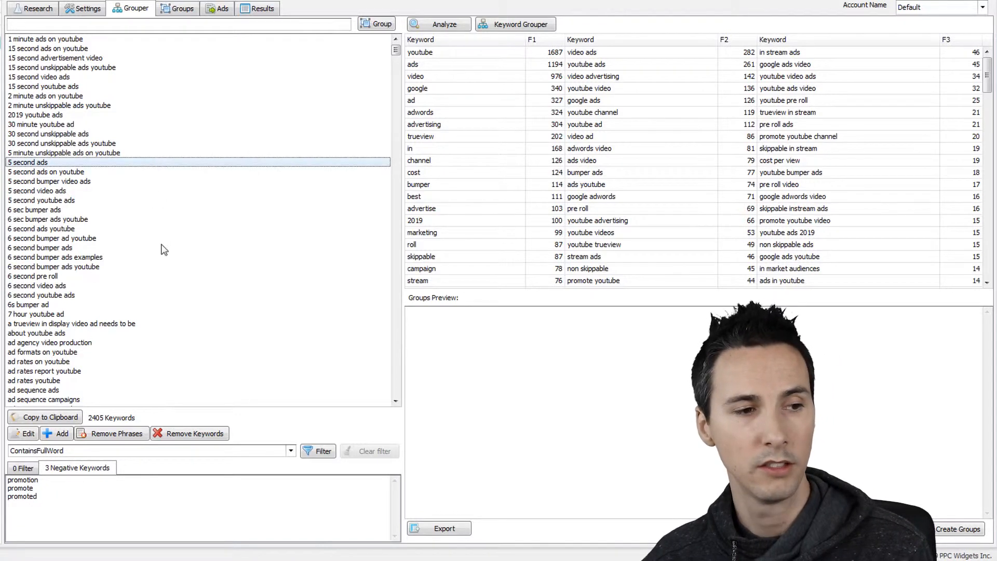
{"action": "left_click_drag", "start_coordinate": [93, 520], "coordinate": [9, 477]}
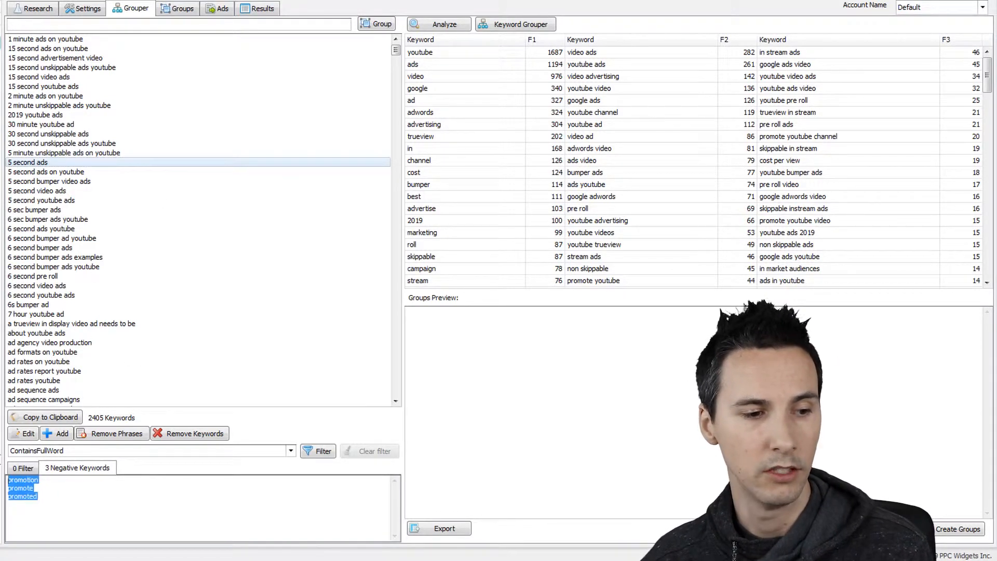
{"action": "left_click", "coordinate": [134, 501]}
- Preview one-word groups such as "adwords", "bumper" and "specs", and open the group options for "specs"
{"action": "left_click", "coordinate": [450, 114]}
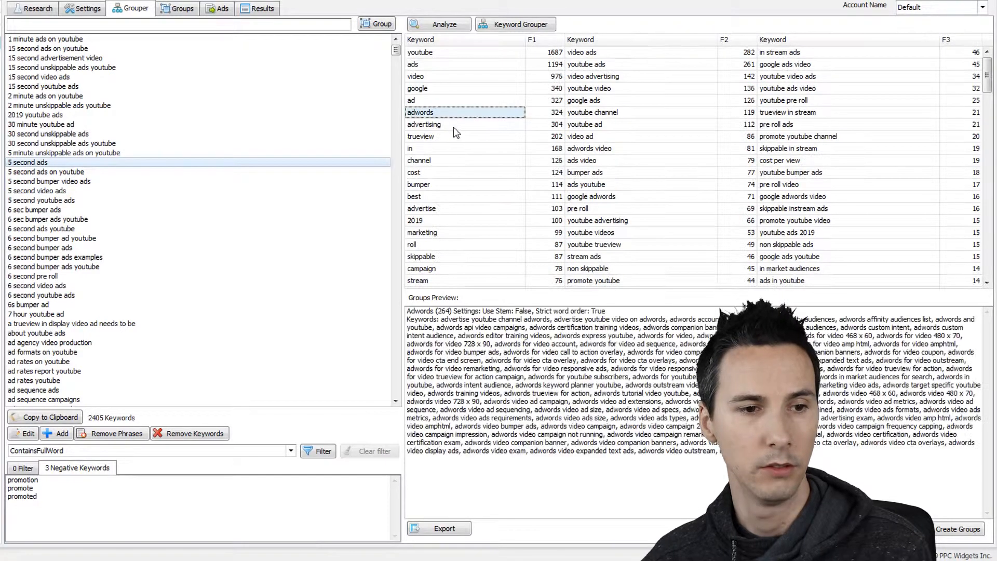
{"action": "right_click", "coordinate": [469, 115]}
{"action": "left_click", "coordinate": [443, 185]}
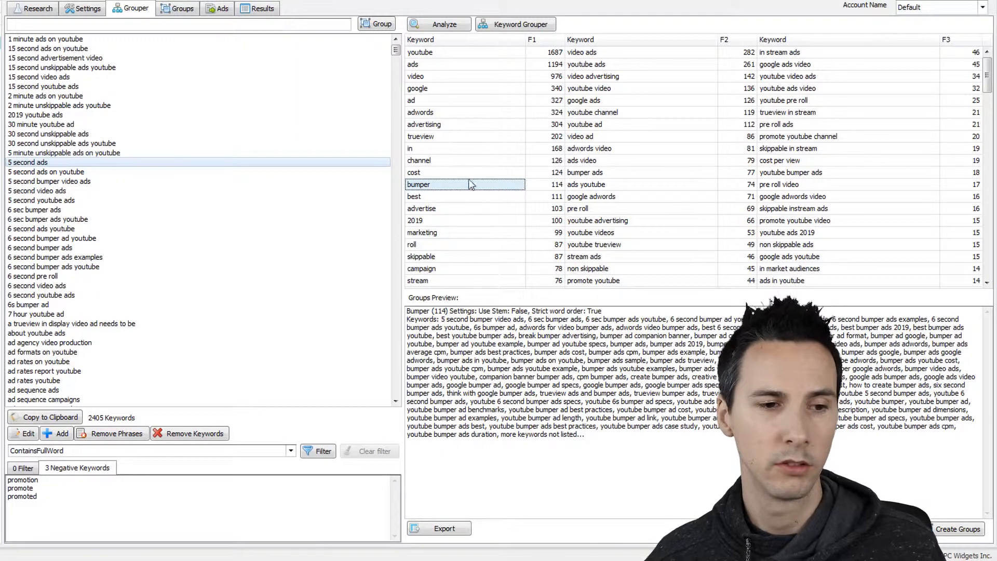
{"action": "left_click", "coordinate": [471, 200]}
{"action": "scroll", "coordinate": [471, 203], "scroll_direction": "down", "scroll_amount": 3}
{"action": "left_click", "coordinate": [459, 197]}
{"action": "left_click", "coordinate": [459, 207]}
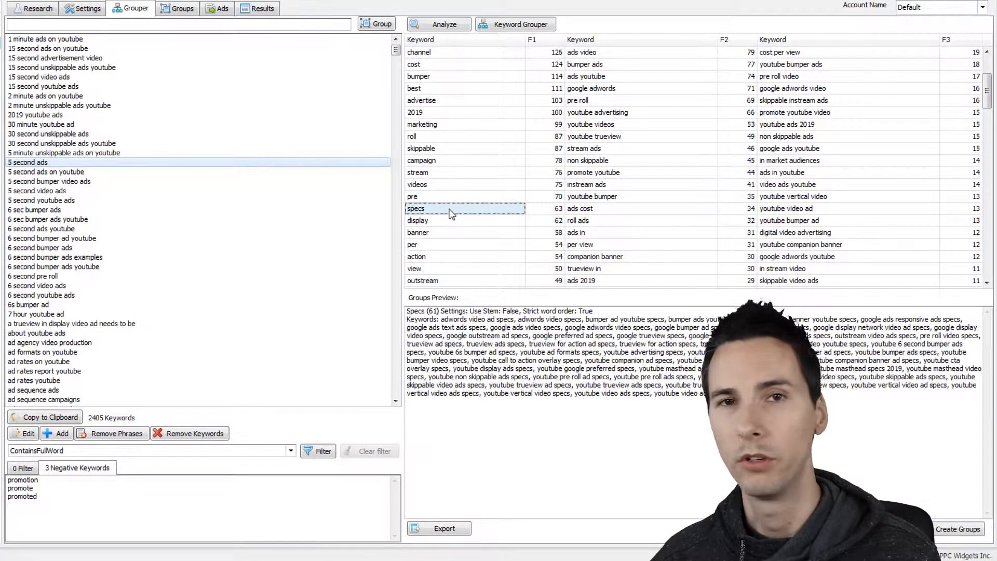
{"action": "right_click", "coordinate": [449, 214]}
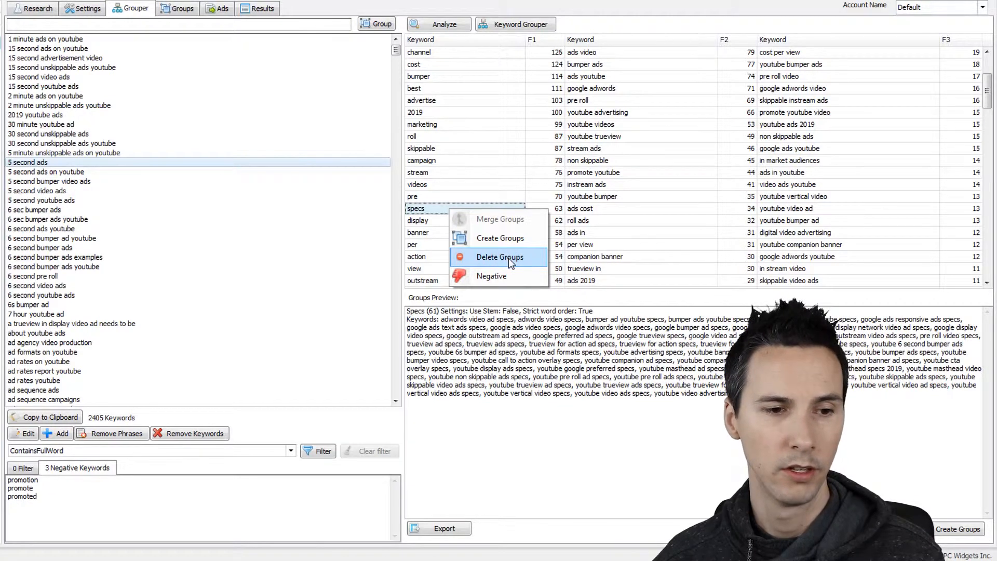
- Filter the keywords by "spec" and delete the one-word "specs" group with its keywords
{"action": "left_click", "coordinate": [277, 25]}
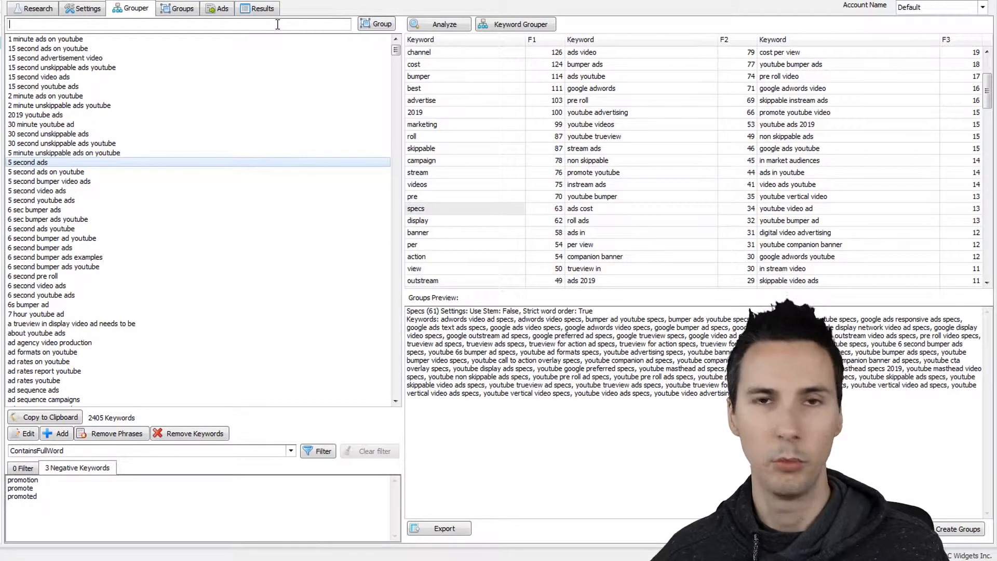
{"action": "type", "text": "spec"}
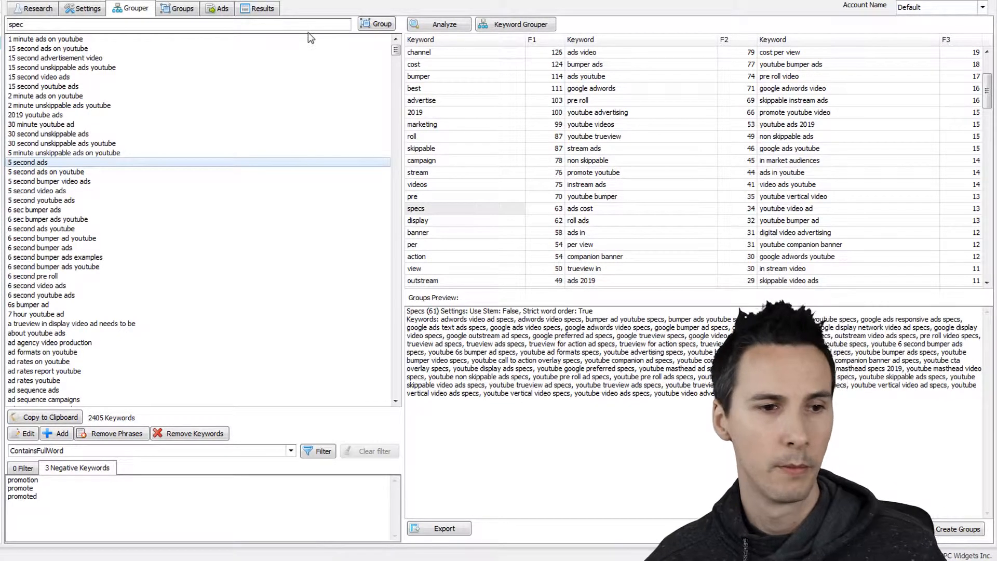
{"action": "left_click", "coordinate": [526, 52]}
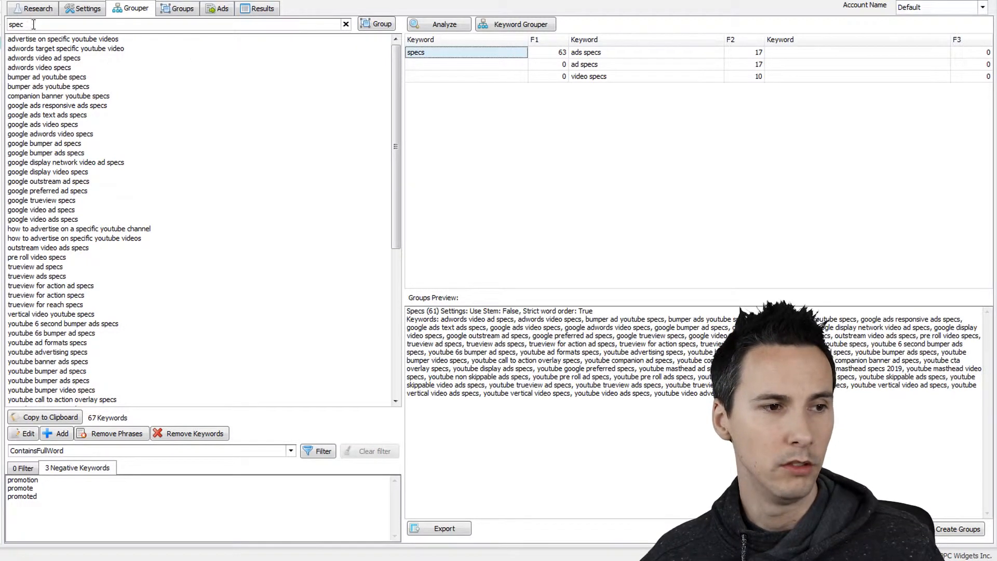
{"action": "left_click", "coordinate": [427, 52]}
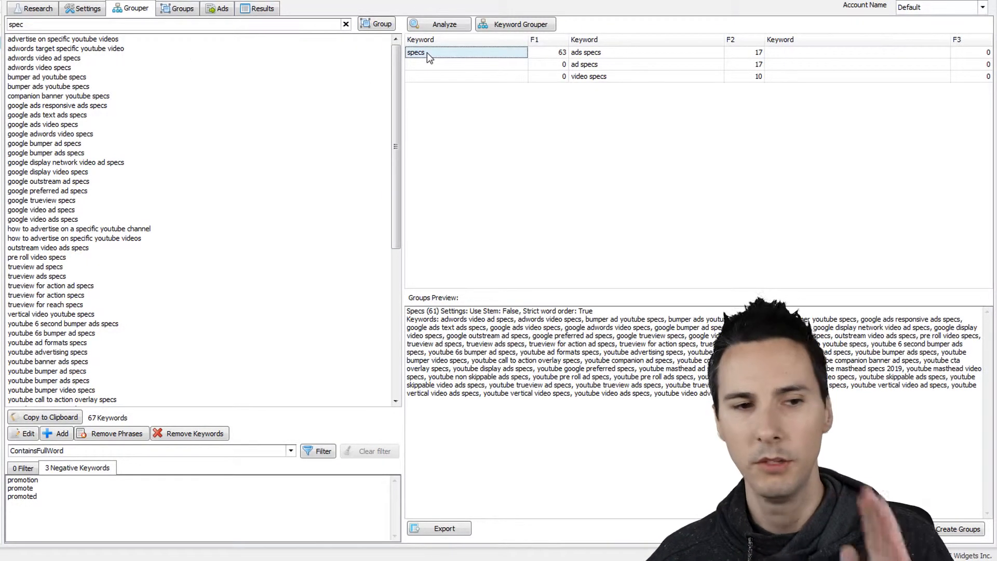
{"action": "right_click", "coordinate": [427, 52]}
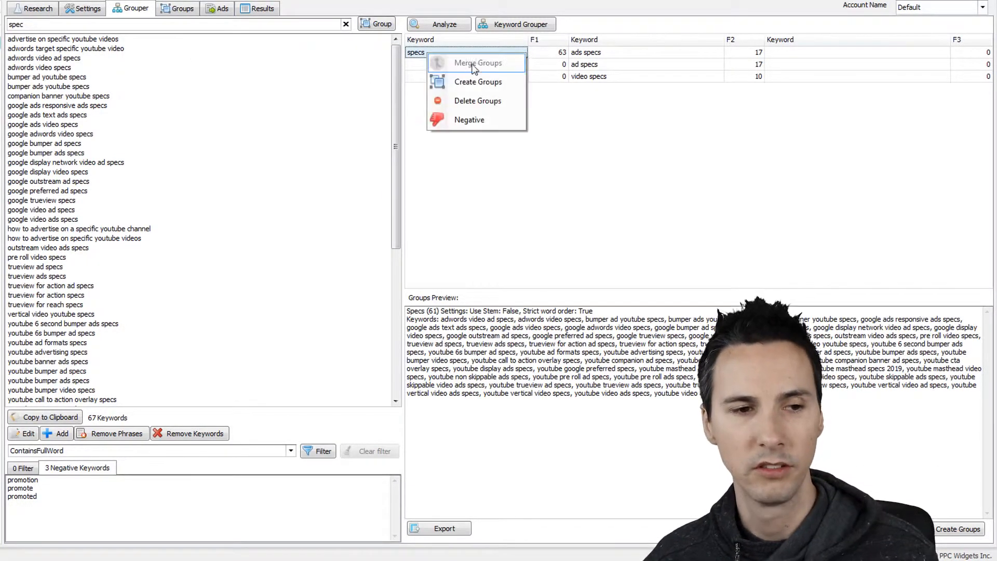
{"action": "left_click", "coordinate": [478, 101]}
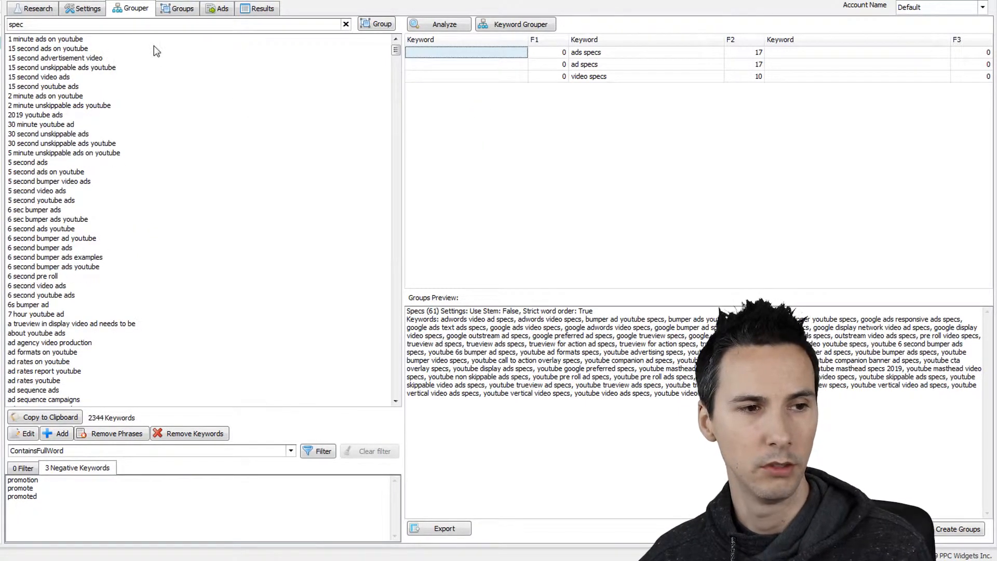
- Reapply the "spec" search and examine each remaining keyword for terms that are still unwanted
{"action": "left_click", "coordinate": [176, 26]}
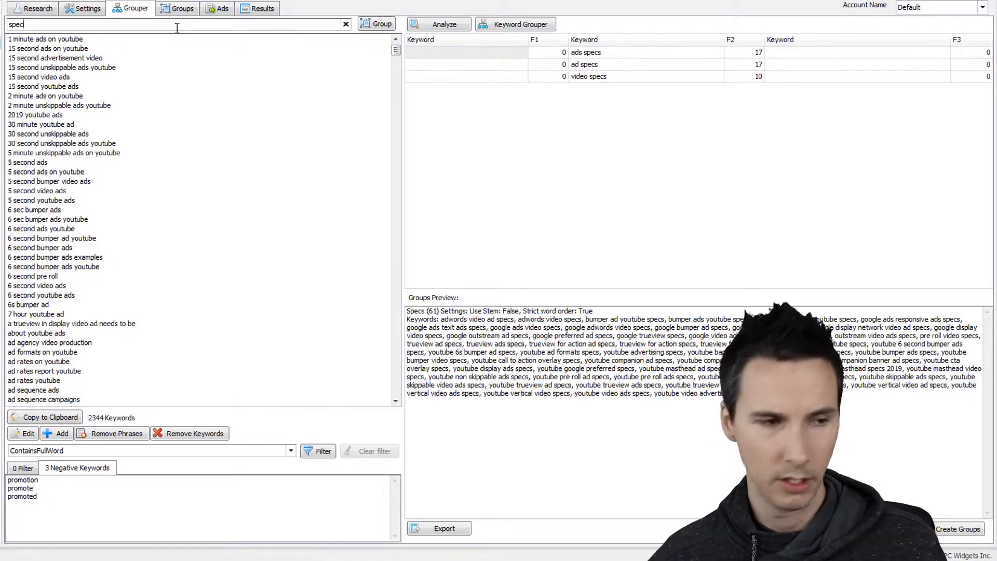
{"action": "key", "text": "Return"}
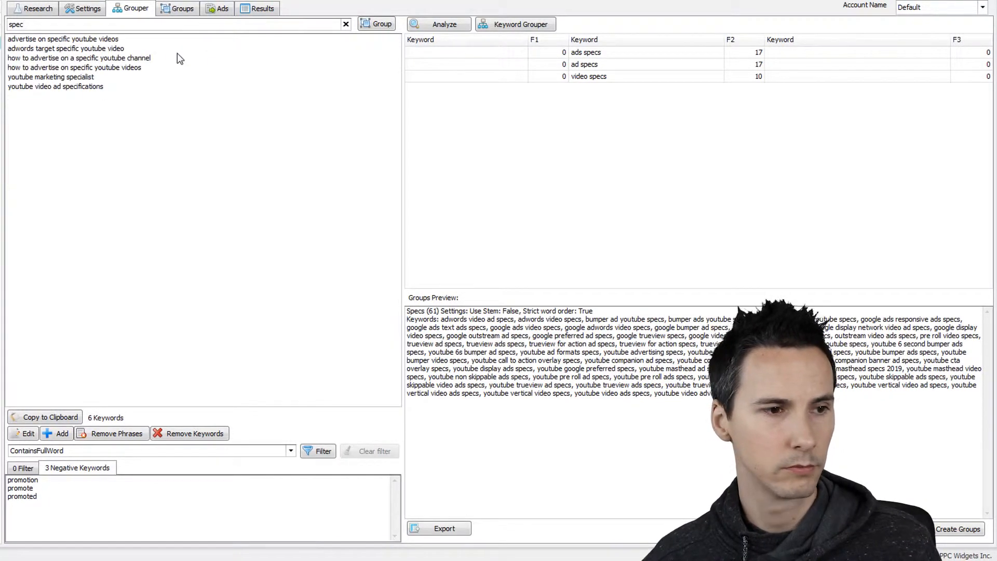
{"action": "left_click", "coordinate": [144, 69]}
{"action": "left_click", "coordinate": [129, 88]}
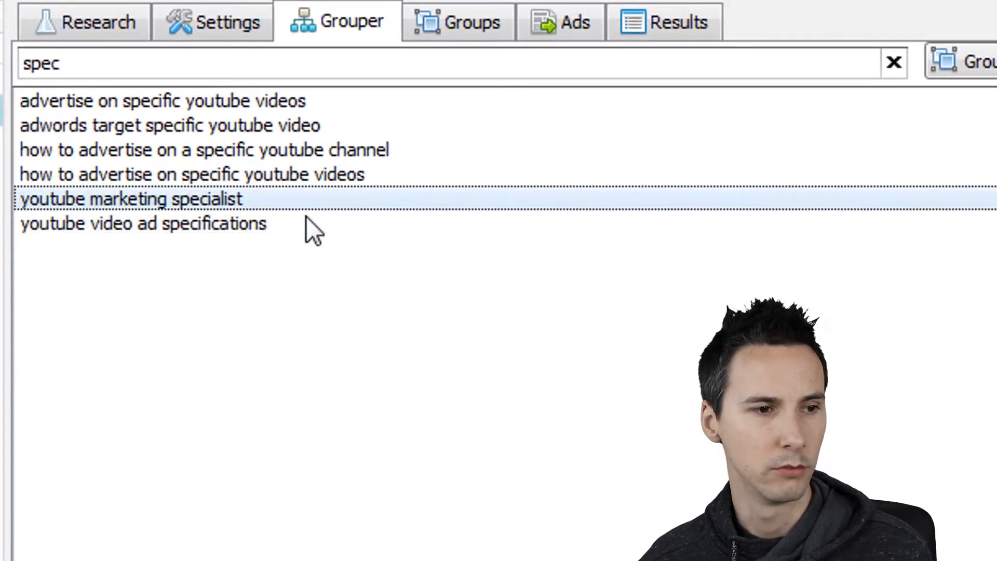
{"action": "left_click", "coordinate": [313, 214]}
{"action": "left_click", "coordinate": [322, 207]}
{"action": "left_click", "coordinate": [321, 222]}
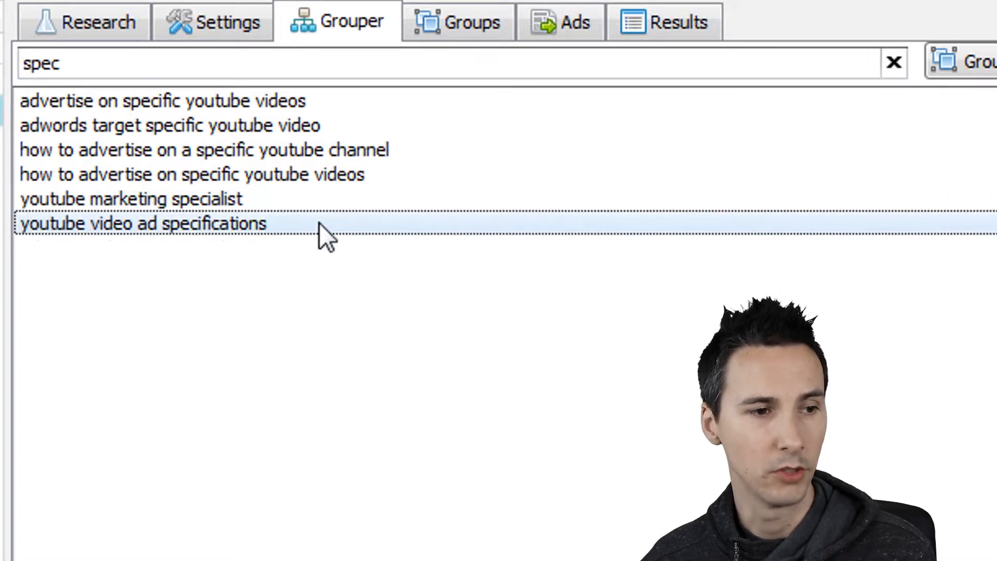
{"action": "left_click", "coordinate": [347, 167]}
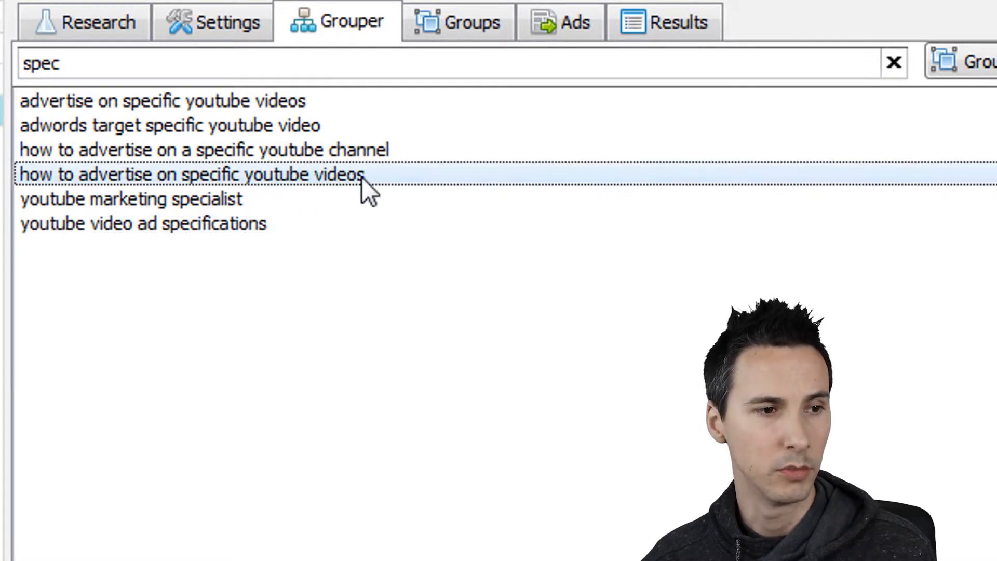
{"action": "left_click", "coordinate": [295, 148]}
{"action": "left_click", "coordinate": [277, 103]}
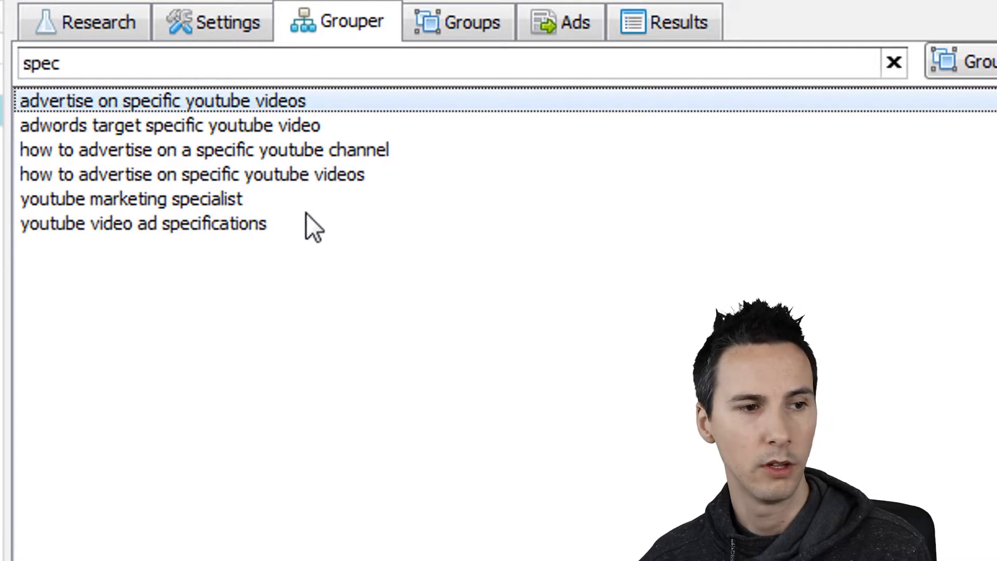
- Delete the keyword "youtube video ad specifications", check the remaining "spec" matches, and clear the keyword search
{"action": "left_click", "coordinate": [290, 225]}
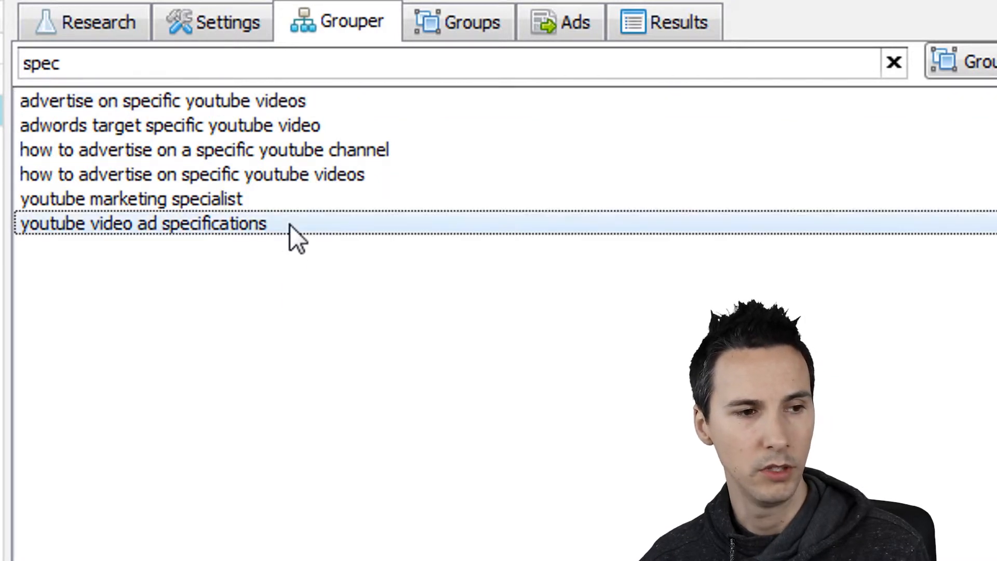
{"action": "key", "text": "Delete"}
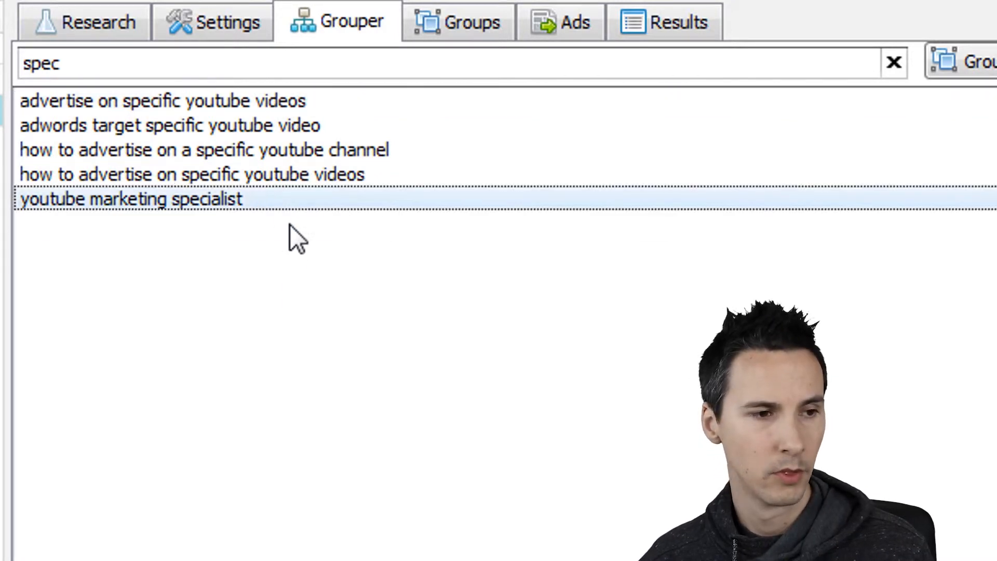
{"action": "left_click", "coordinate": [318, 173]}
{"action": "left_click", "coordinate": [350, 107]}
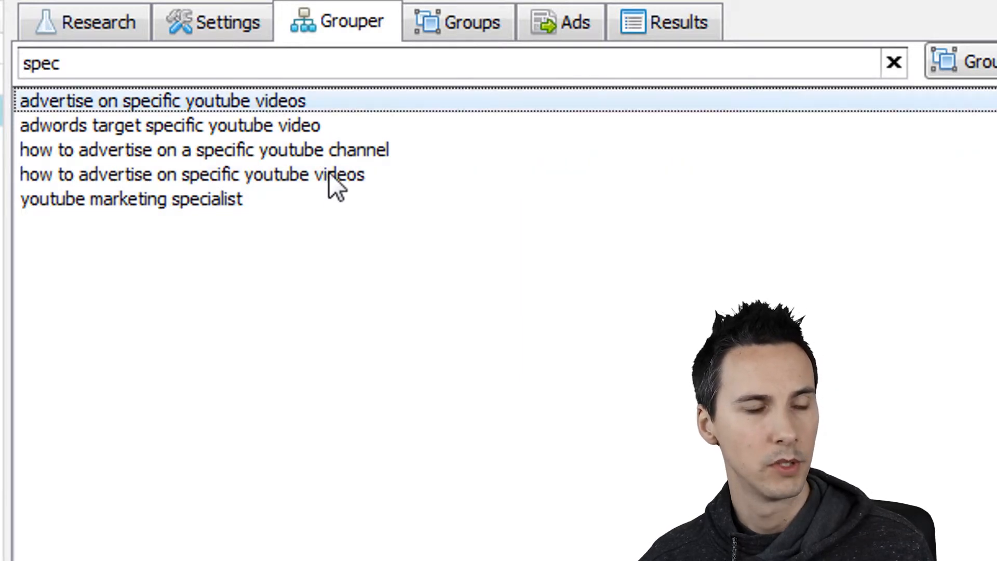
{"action": "left_click", "coordinate": [893, 57]}
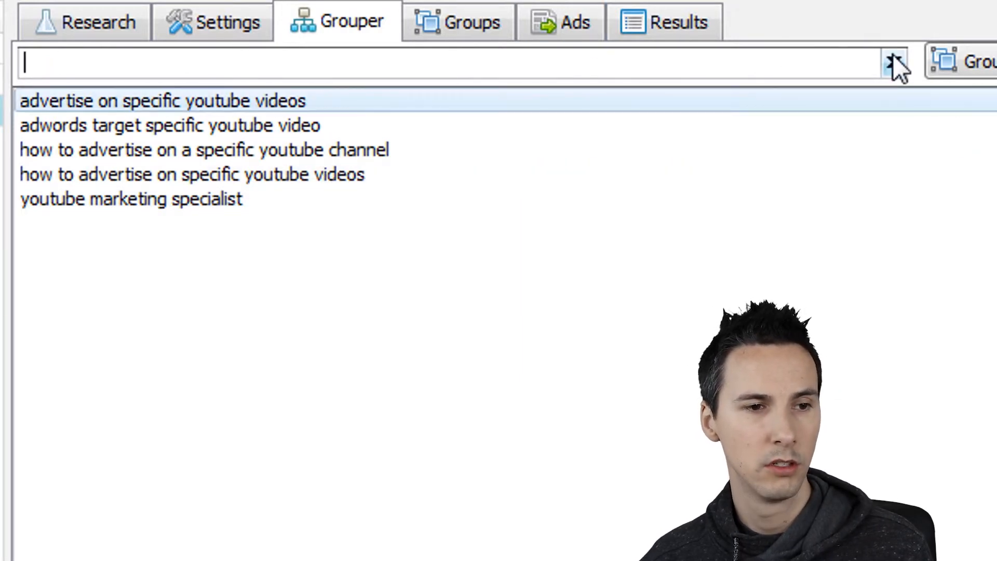